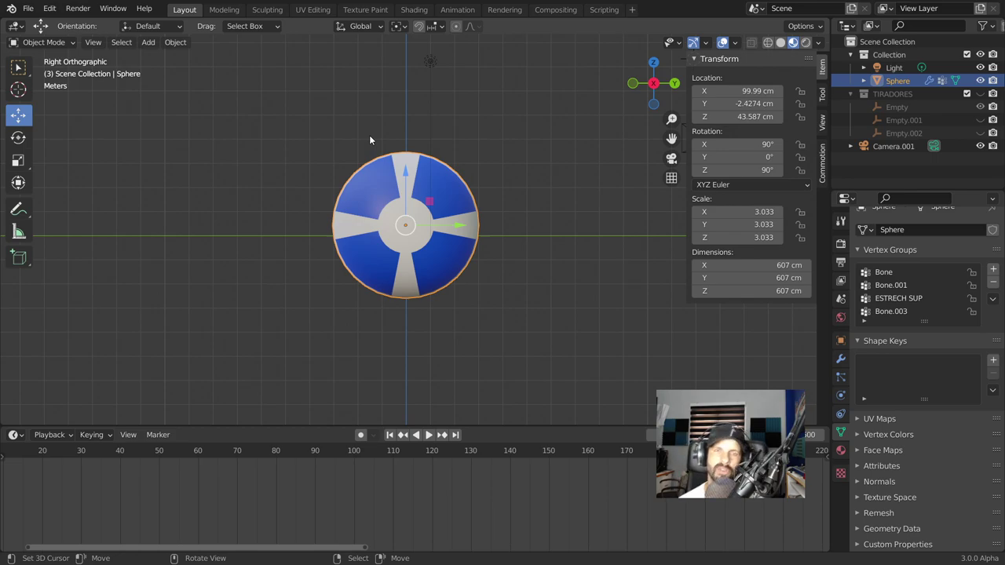
Add an armature to the tiradores collection at the beach ball's centre
key(shift+a)
click(359, 330)
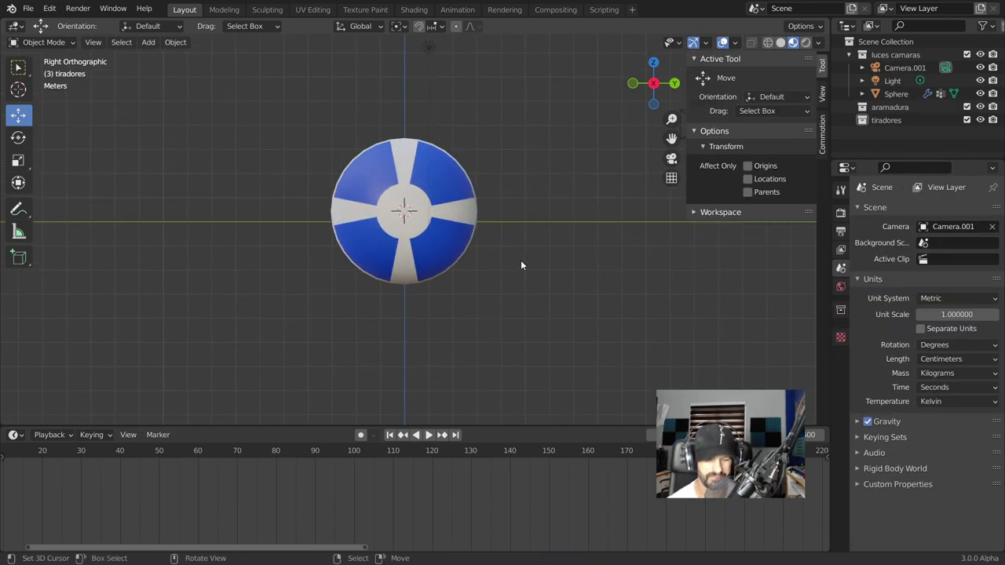
key(shift+a)
click(521, 266)
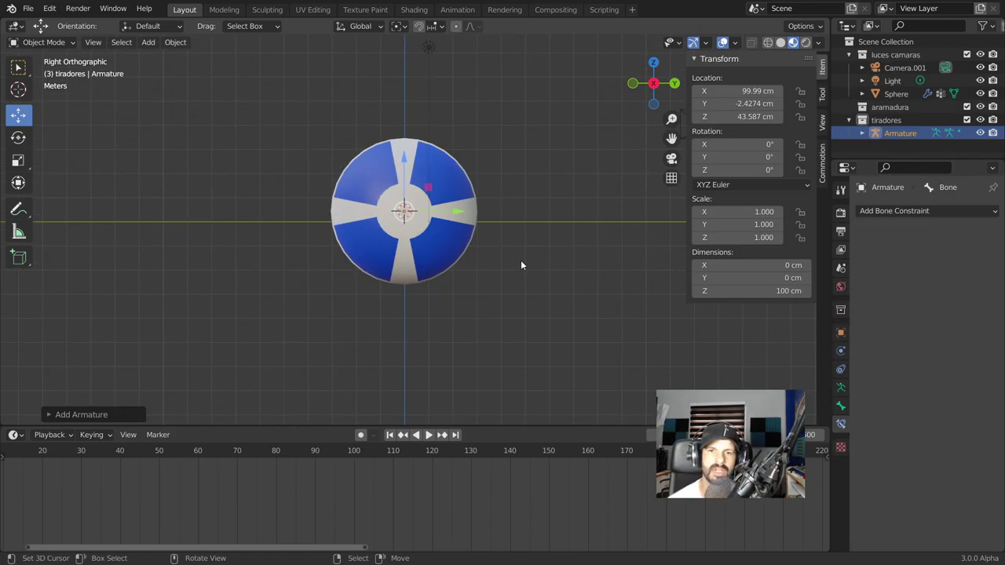
Enable Names and In Front in the armature's Viewport Display settings
scroll(521, 265, down, 1)
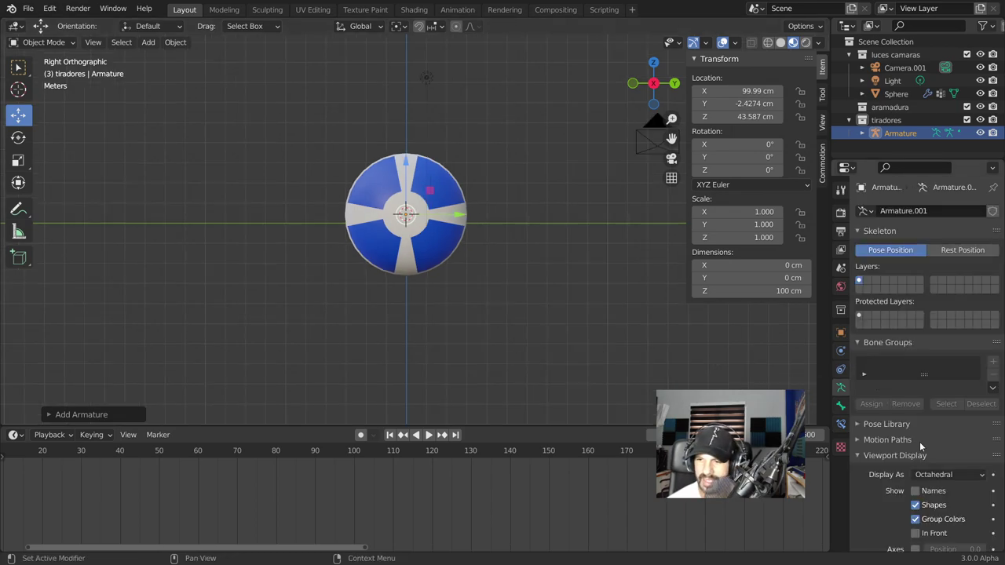
scroll(934, 471, down, 1)
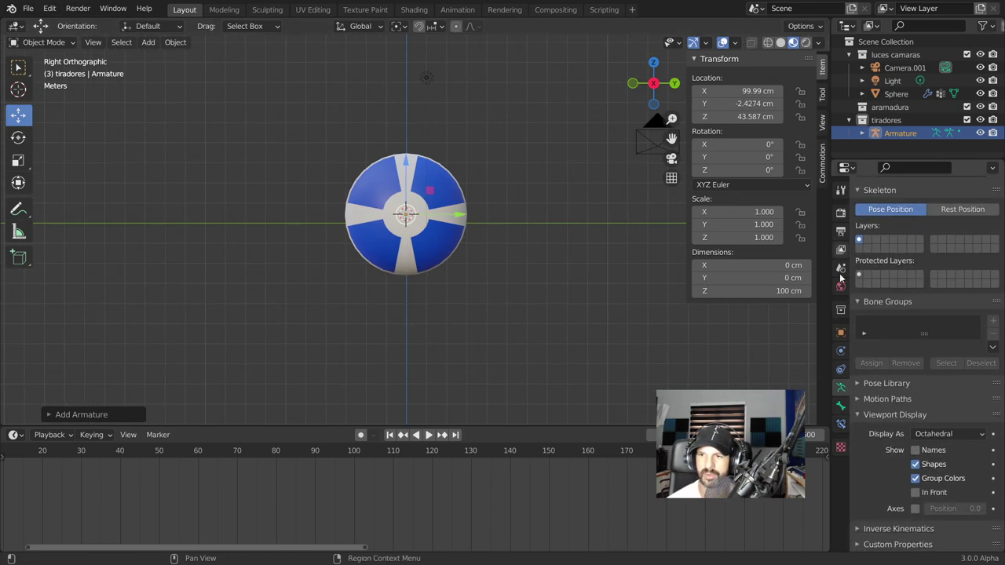
click(915, 450)
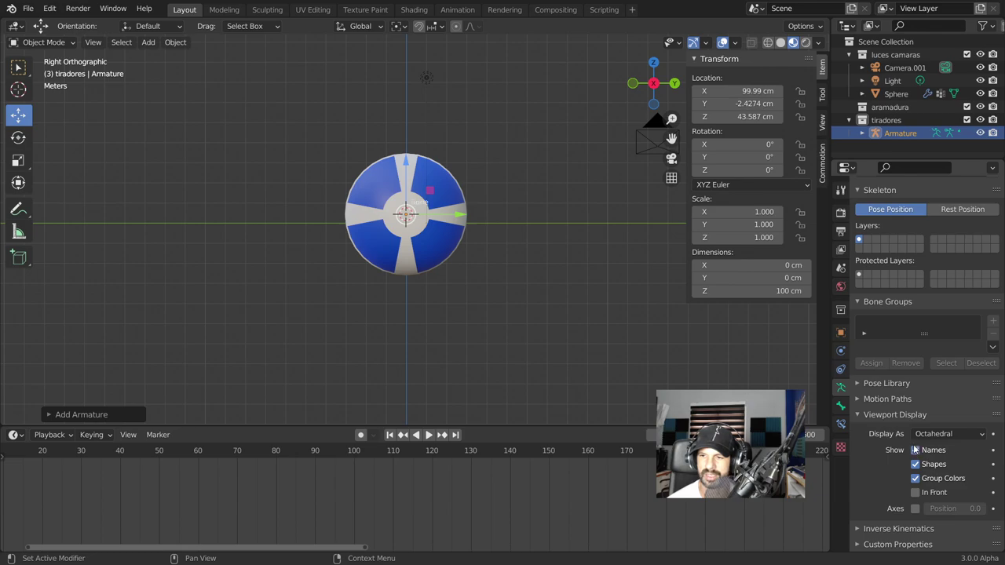
click(915, 492)
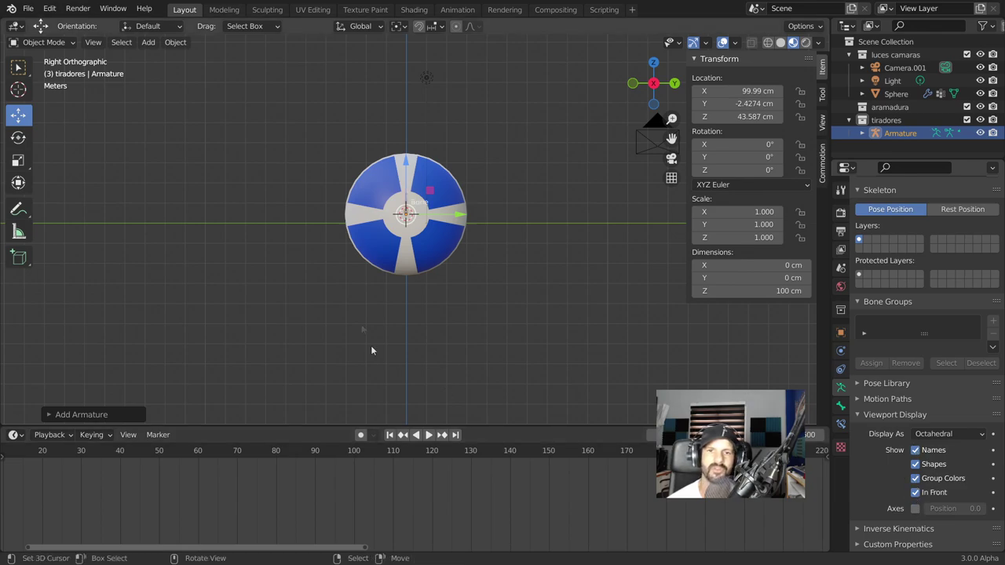
scroll(422, 286, up, 4)
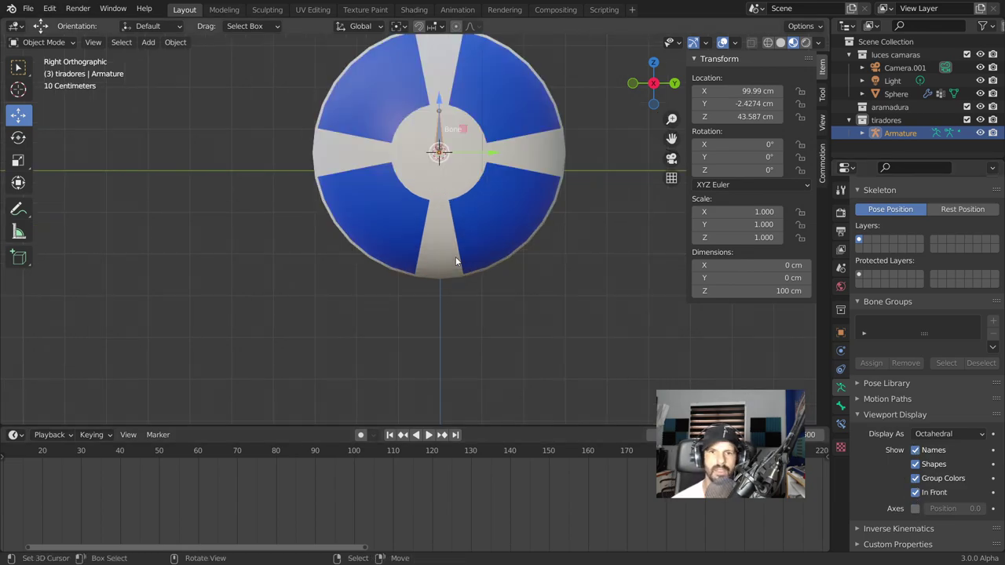
Move the armature straight down on Z to -371.8 cm, just below the ball
shift+scroll(456, 261, down, 3)
scroll(456, 261, down, 2)
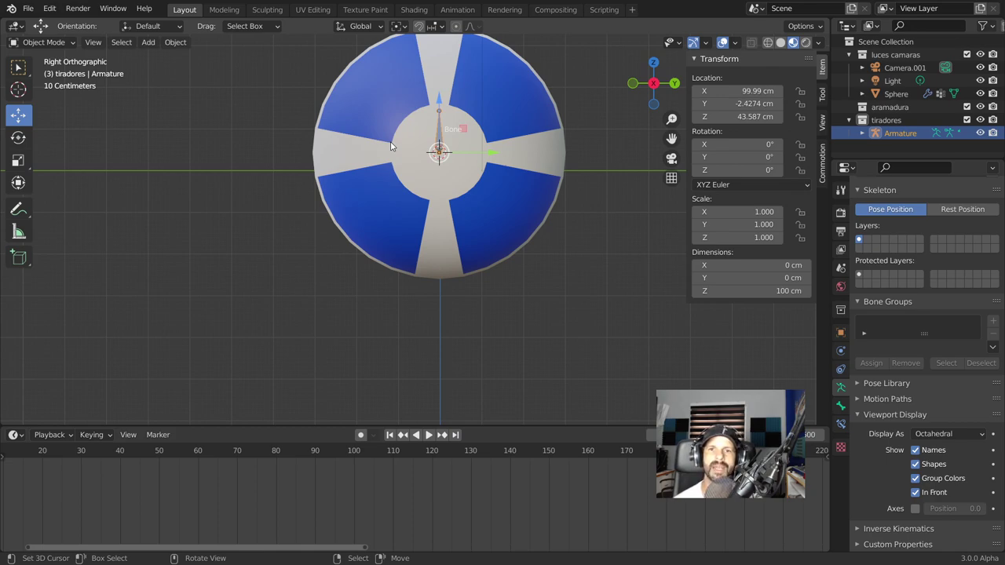
key(g)
key(z)
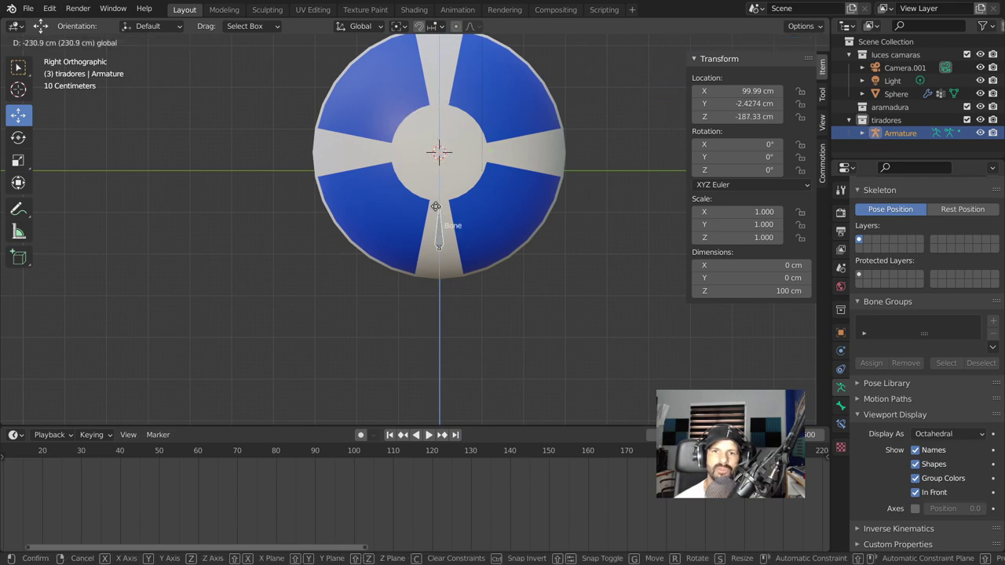
click(440, 286)
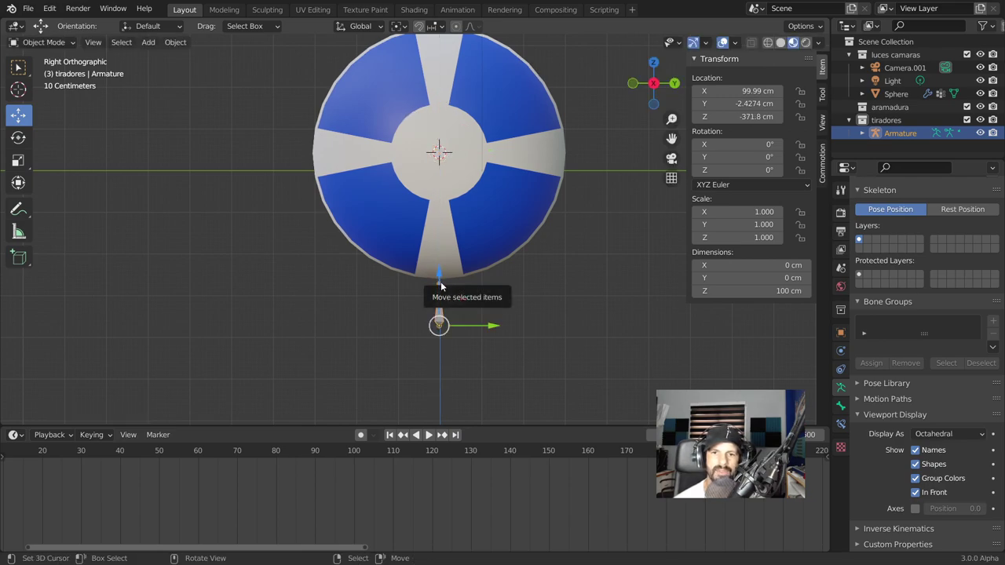
click(37, 42)
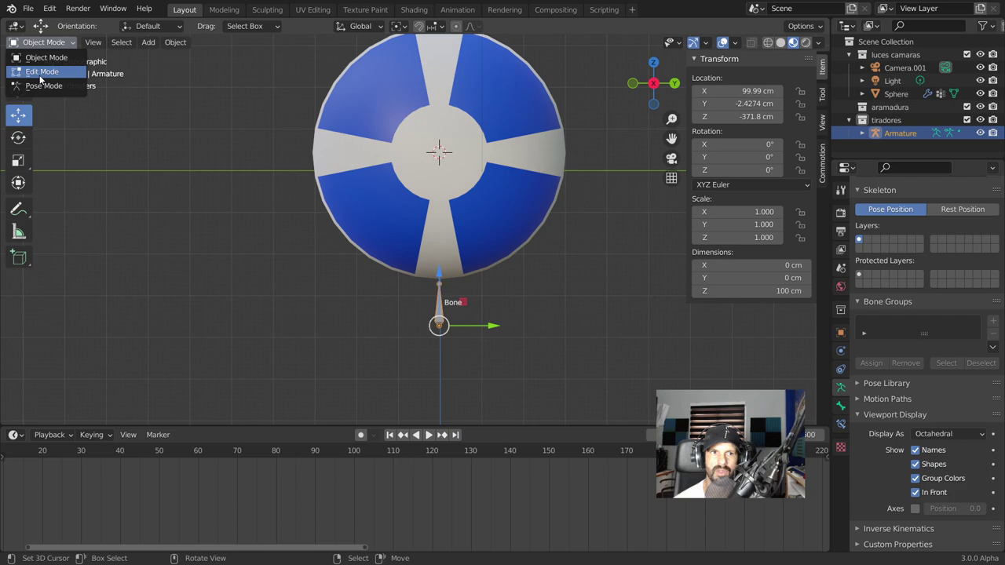
In Edit Mode, extrude Bone.001 upward so it ends at the ball's centre
click(40, 69)
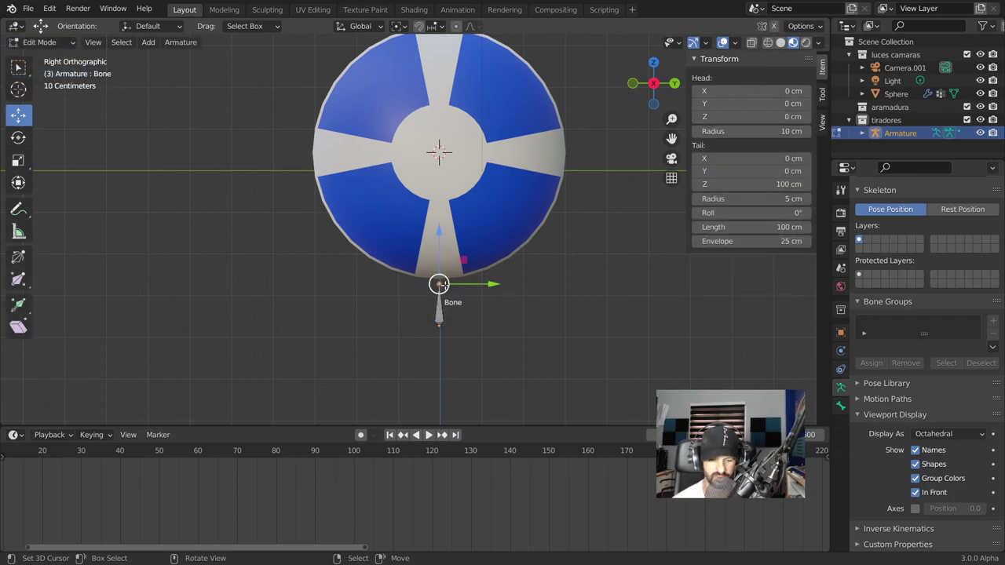
key(e)
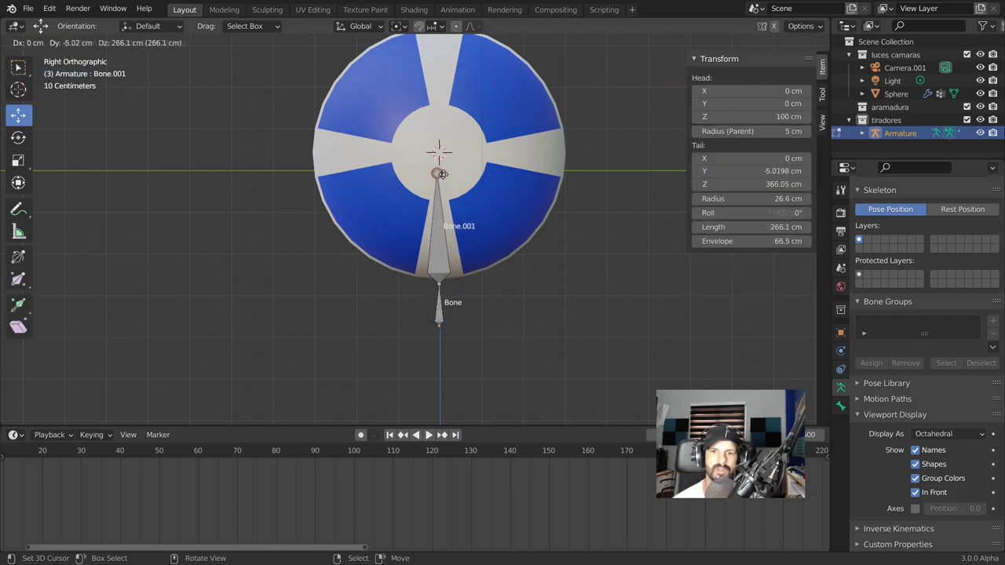
click(444, 167)
scroll(444, 165, down, 1)
scroll(444, 163, down, 1)
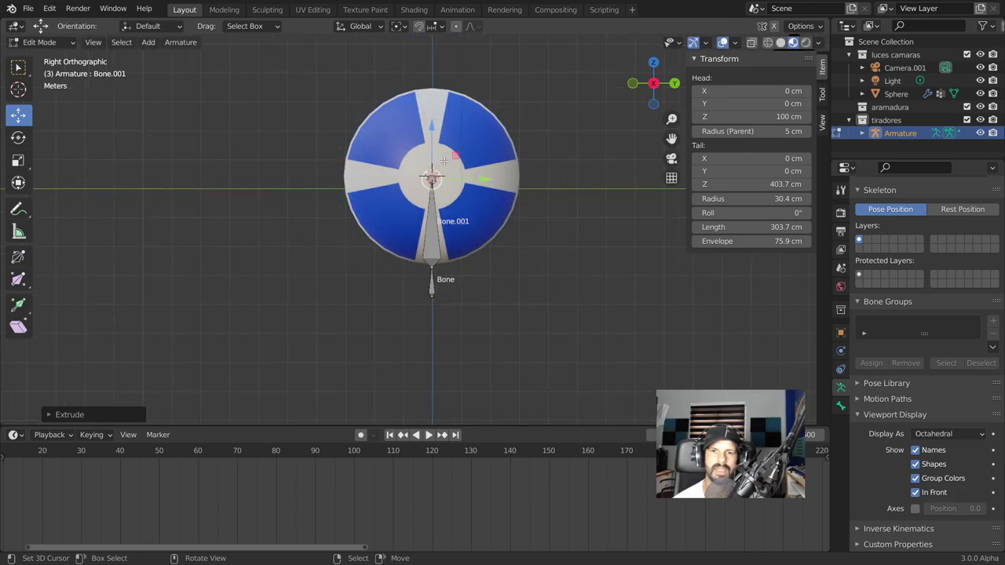
Duplicate Bone.001 into Bone.002 placed above the ball, then reselect the root Bone
click(418, 221)
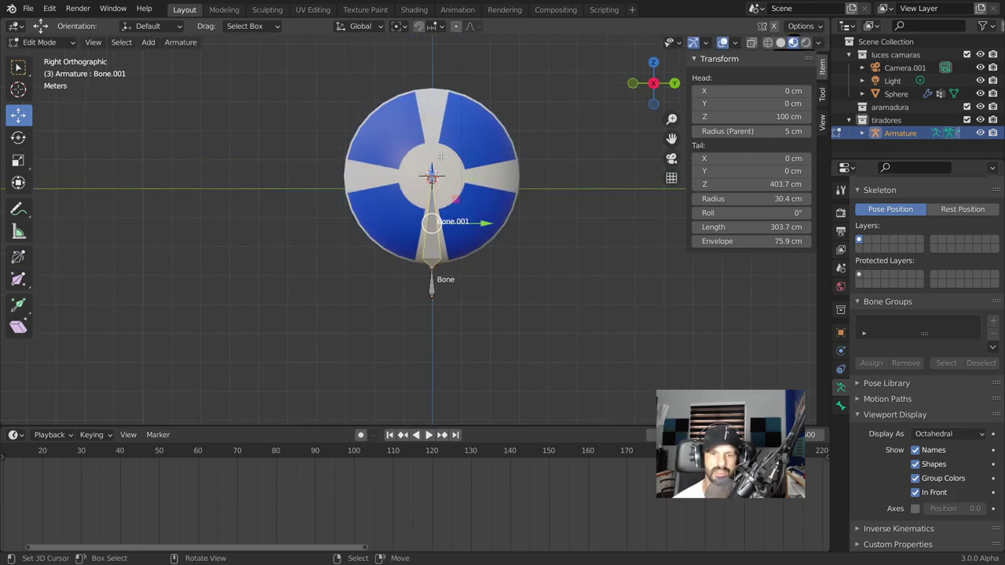
key(shift+d)
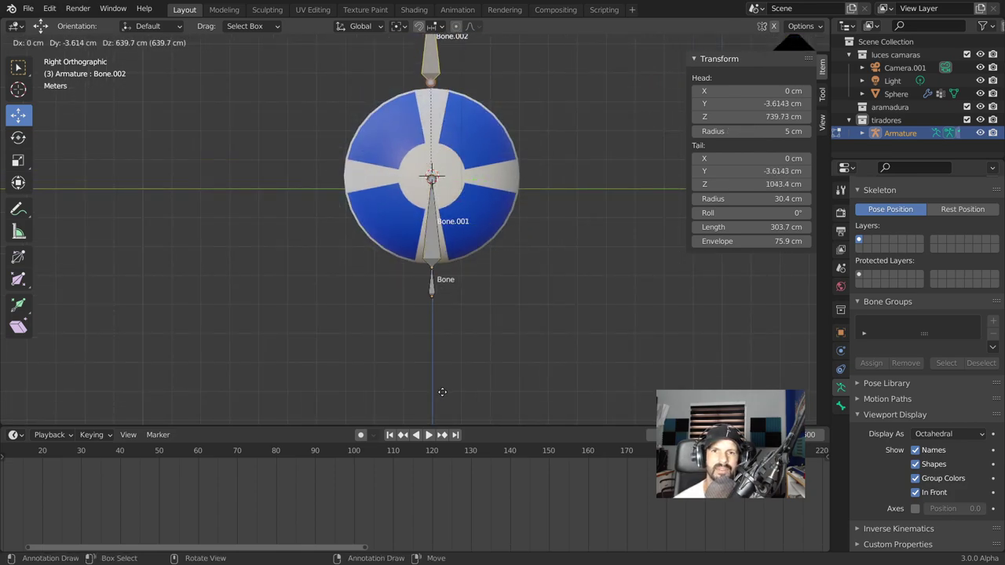
click(443, 392)
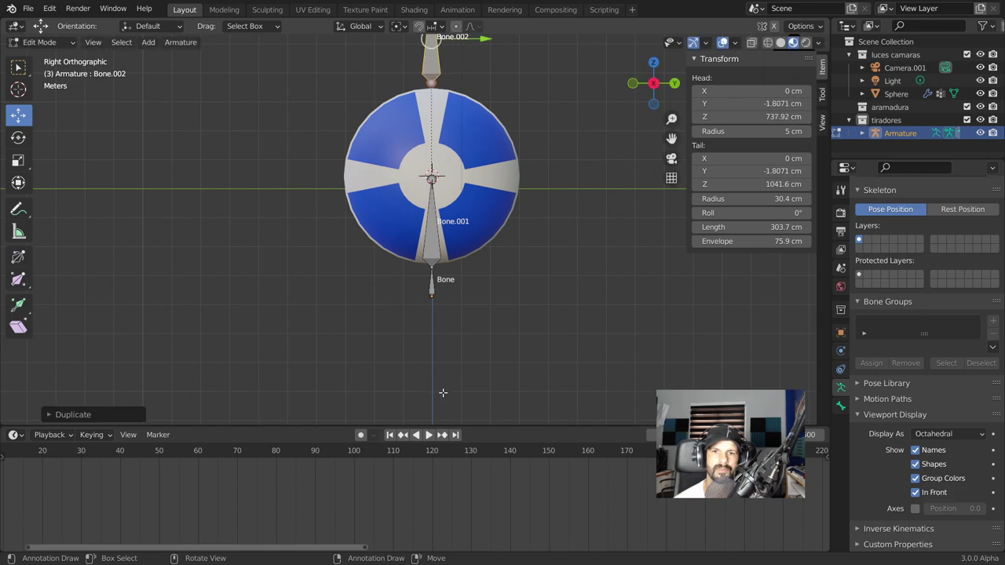
click(436, 289)
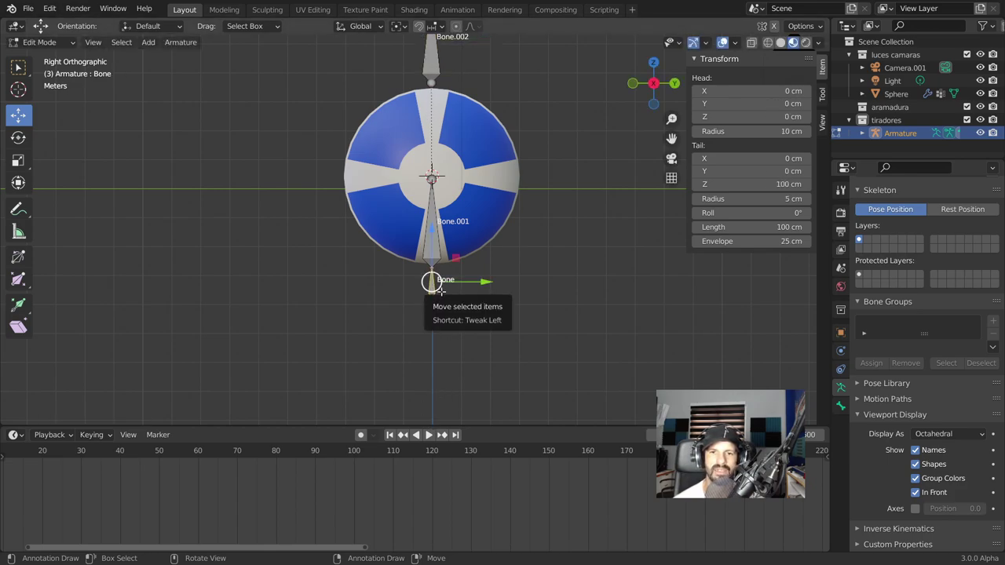
click(43, 43)
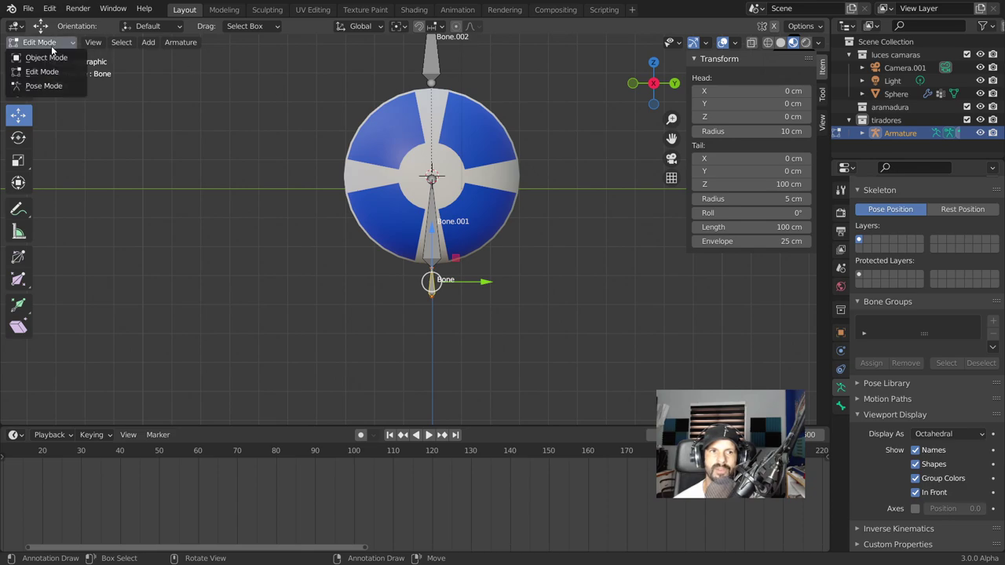
In Pose Mode, drag the bone chain aside as a test, then clear its location with Alt+G
click(46, 86)
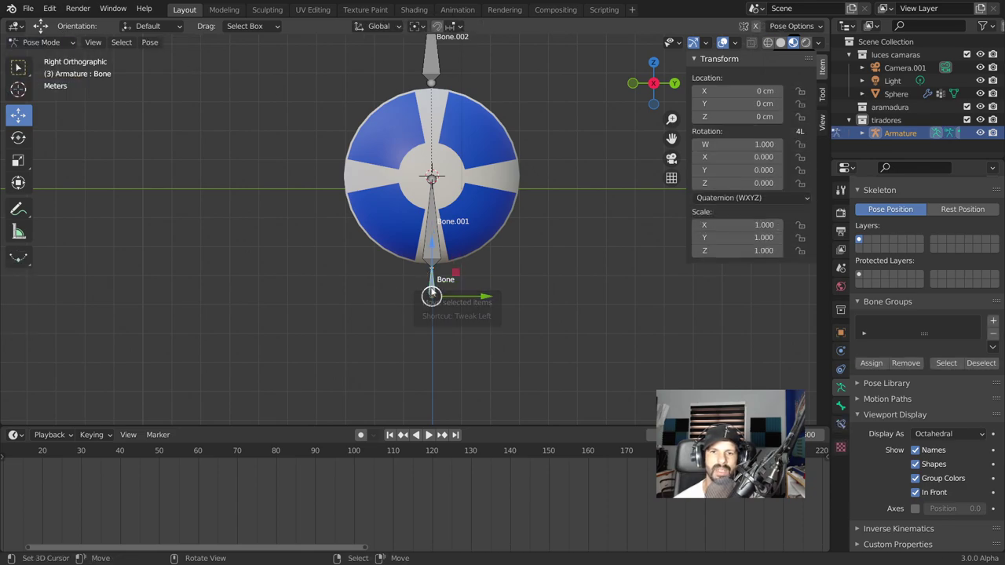
drag(433, 291, 619, 354)
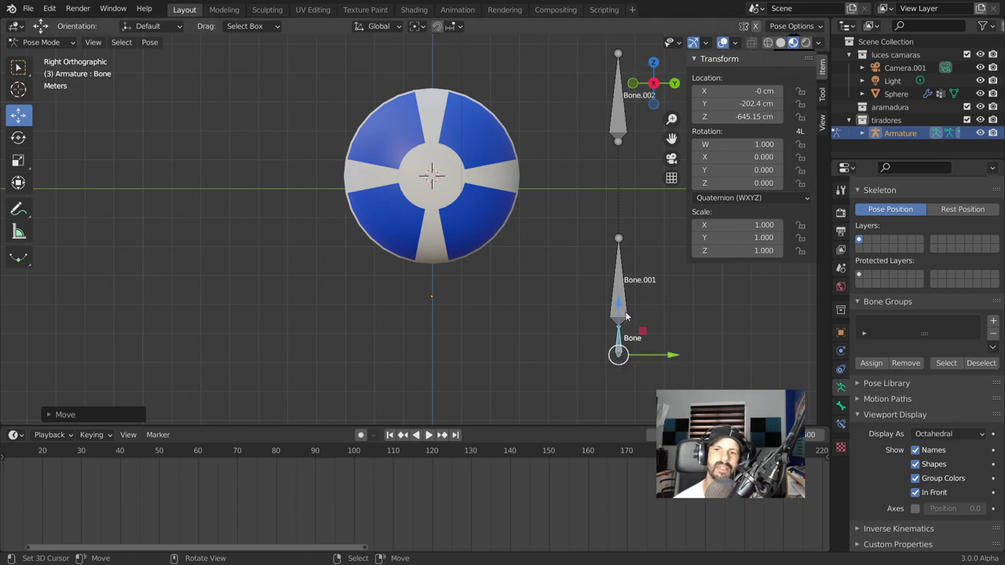
click(623, 107)
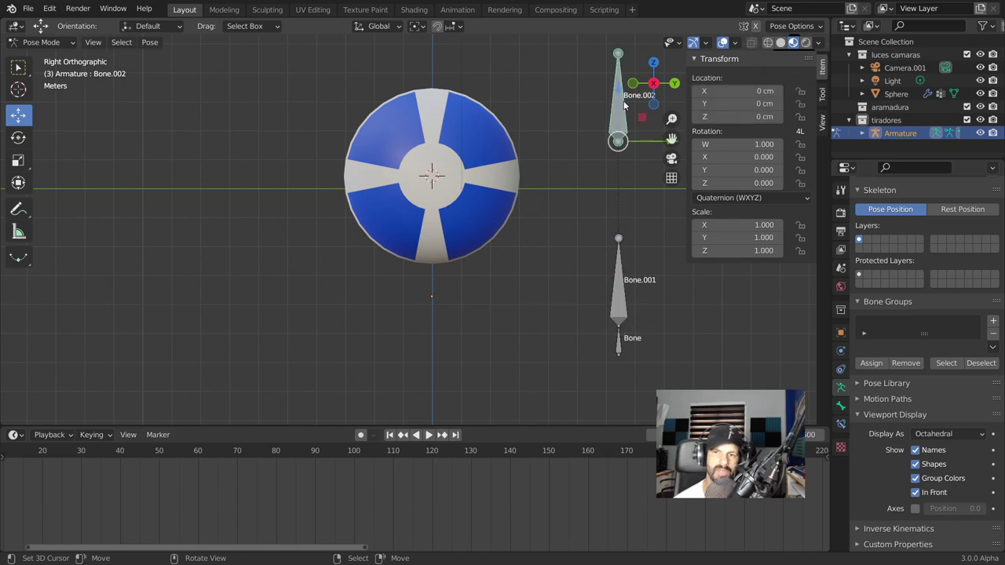
key(alt+g)
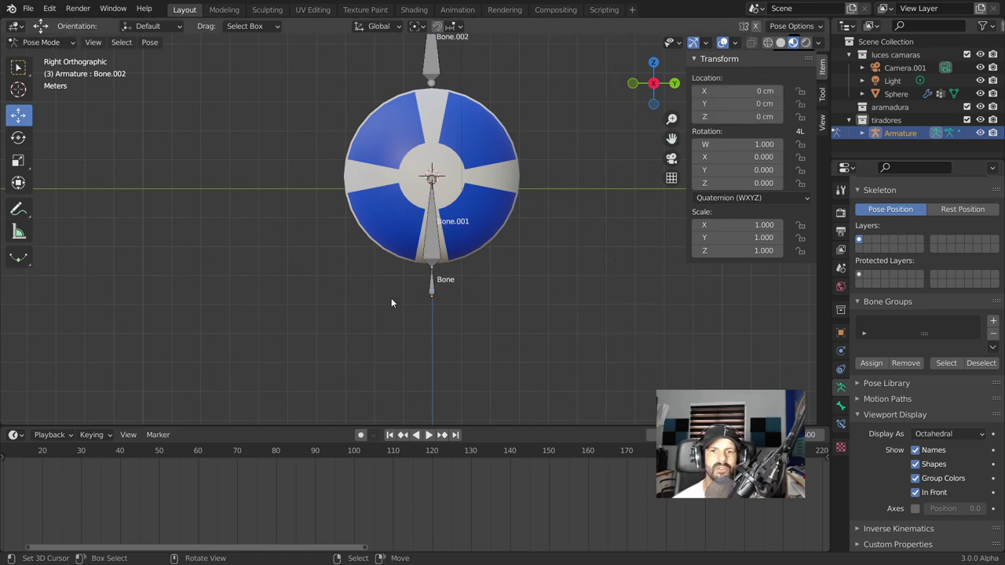
click(431, 291)
click(433, 243)
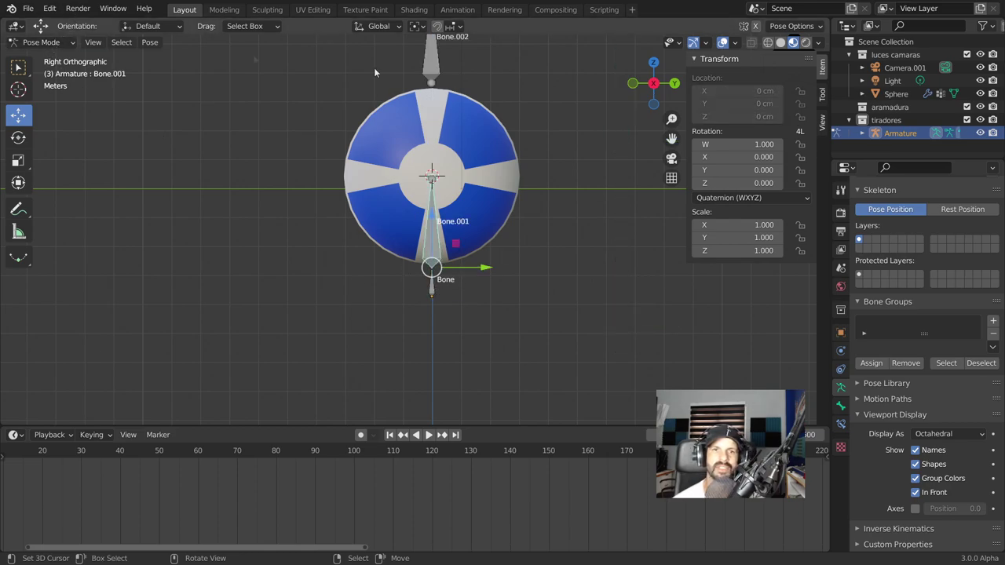
click(43, 42)
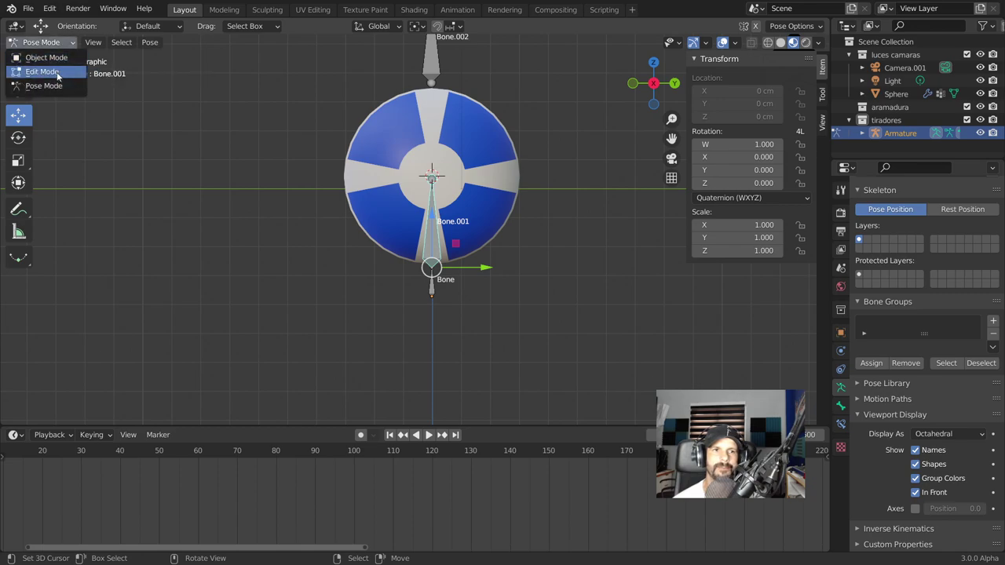
Switch the armature into Edit Mode and then back into Pose Mode
click(42, 71)
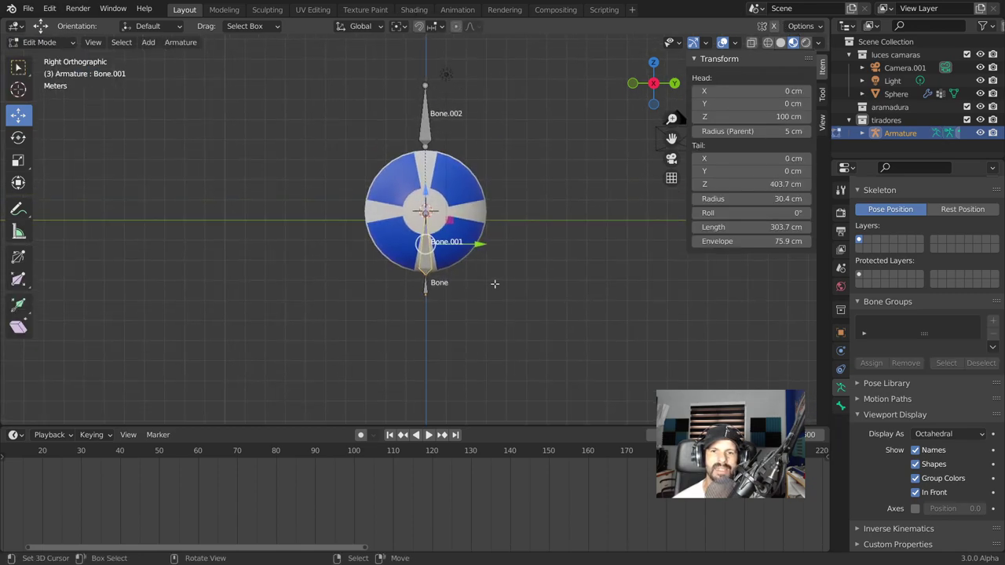
scroll(428, 277, up, 2)
scroll(431, 280, up, 1)
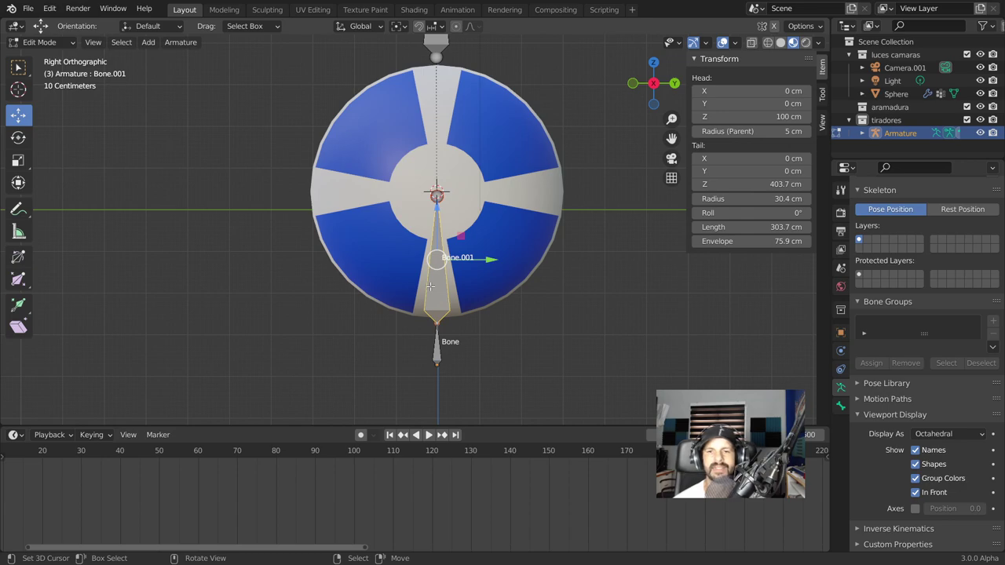
scroll(431, 286, down, 1)
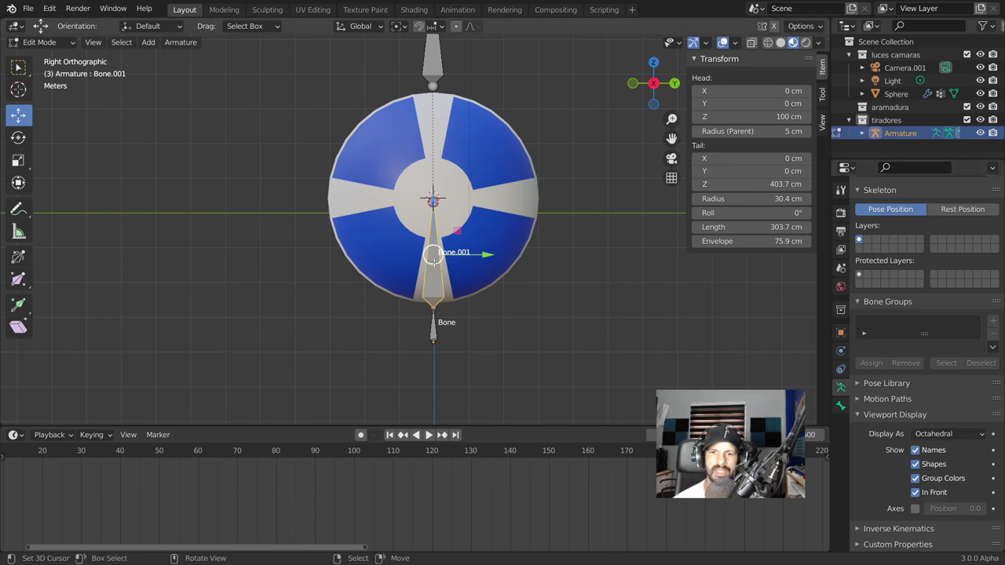
click(46, 43)
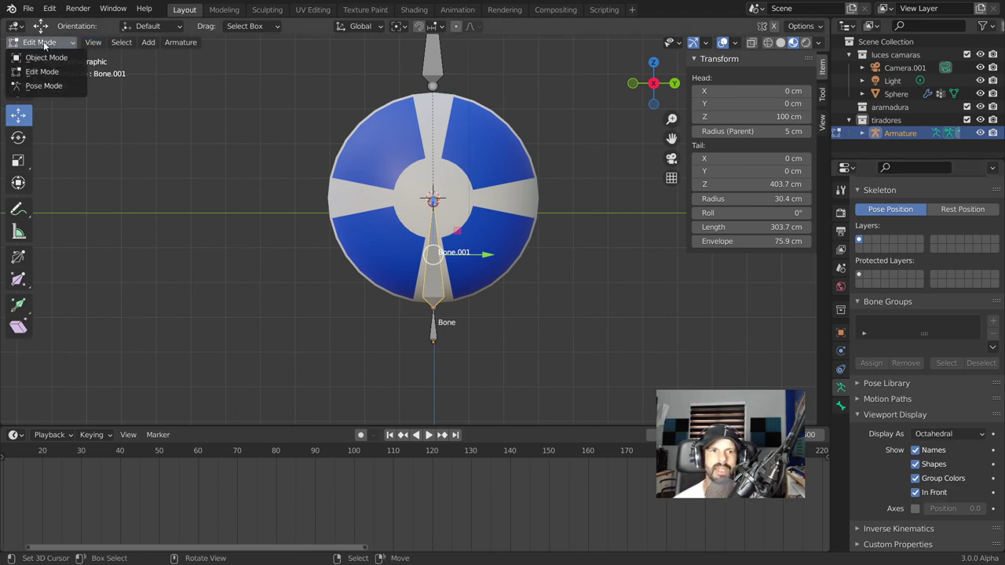
click(40, 86)
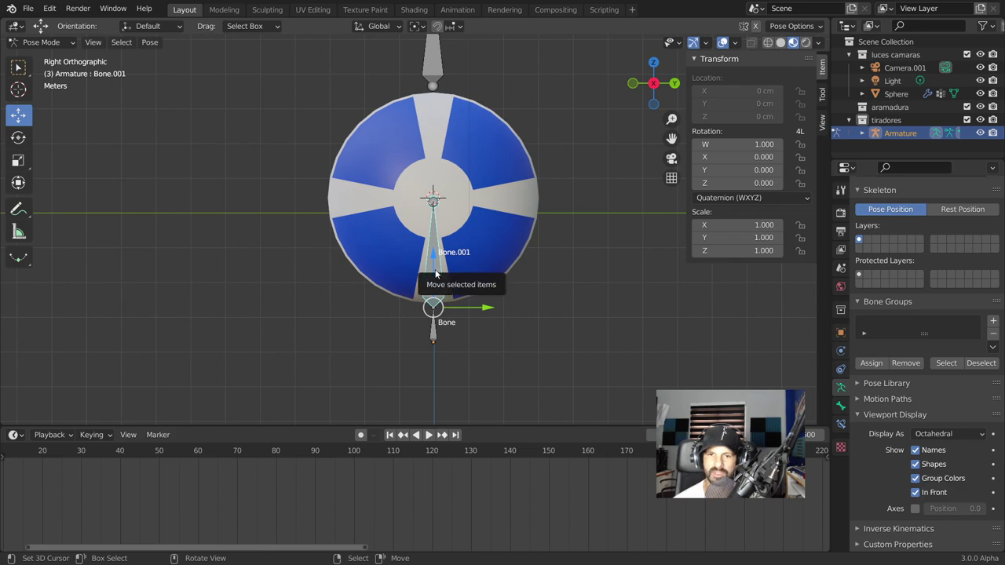
Browse the Bone and Object Constraint tabs, deselect all bones, and enter Edit Mode
click(840, 424)
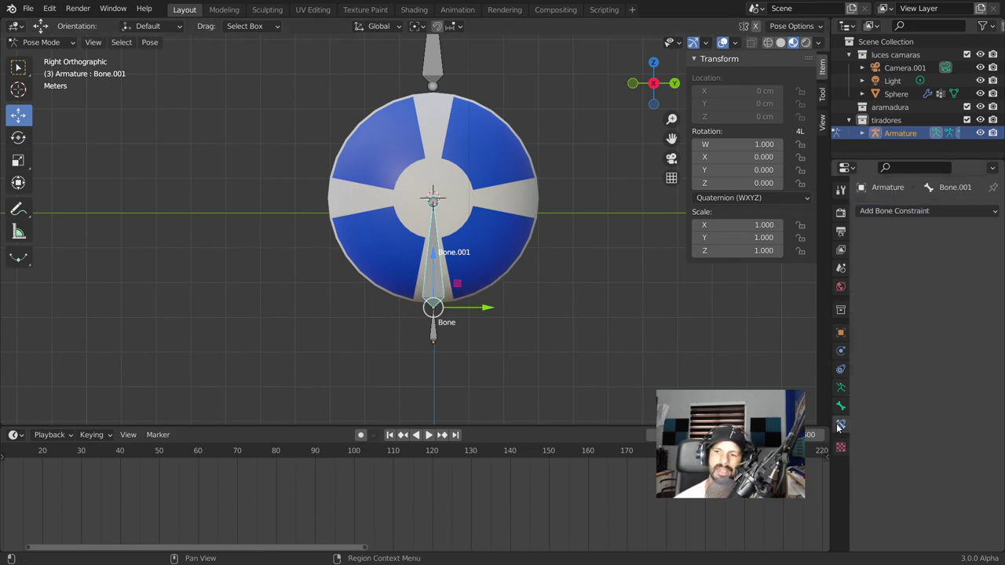
click(840, 371)
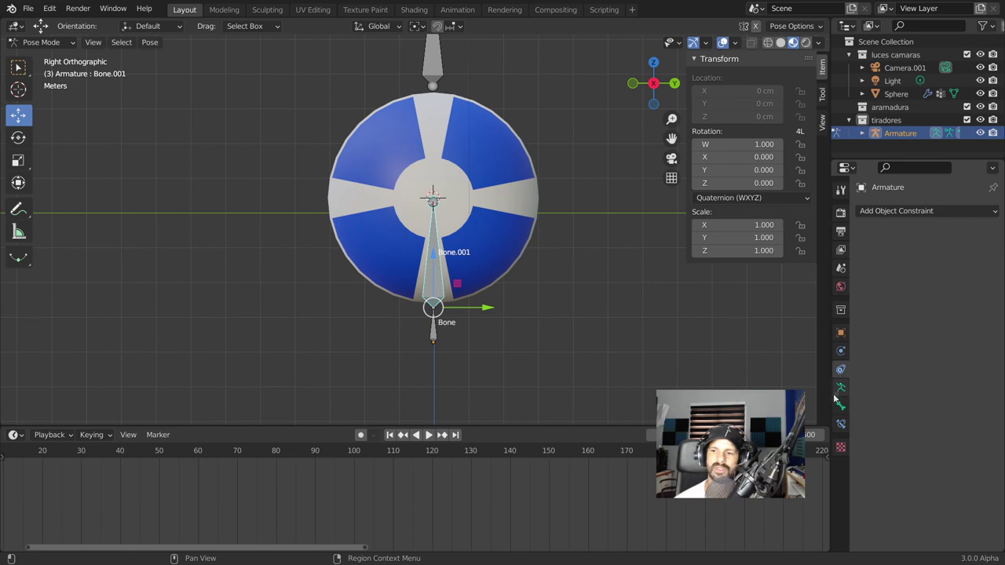
click(841, 425)
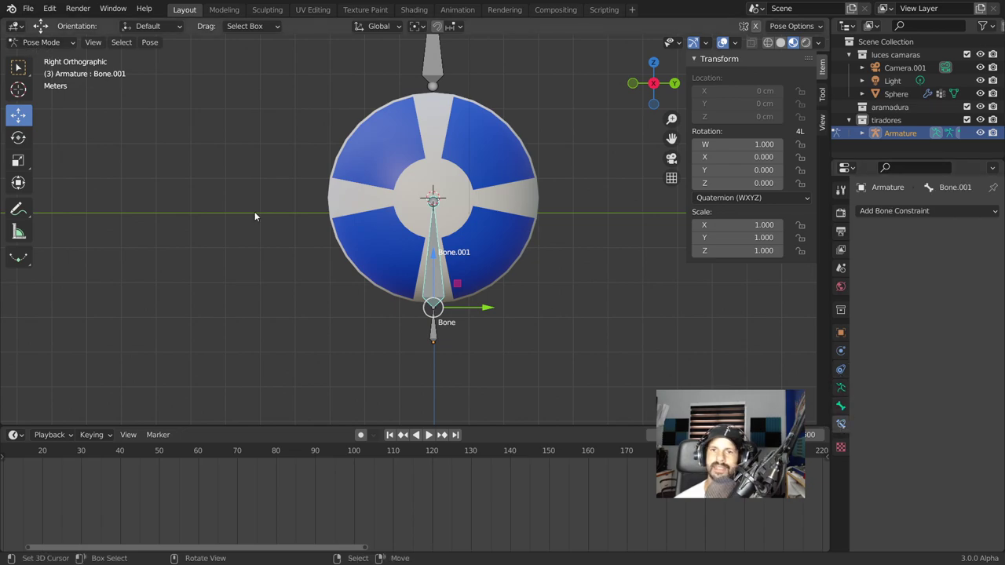
click(472, 162)
key(Tab)
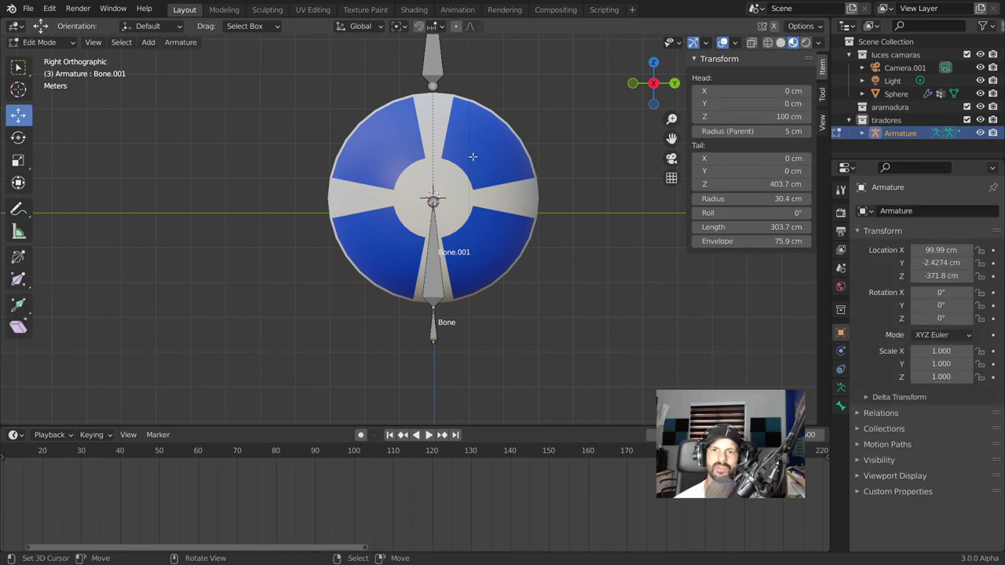
In Object Mode, check the Sphere's object constraint types without adding one
click(16, 43)
click(35, 55)
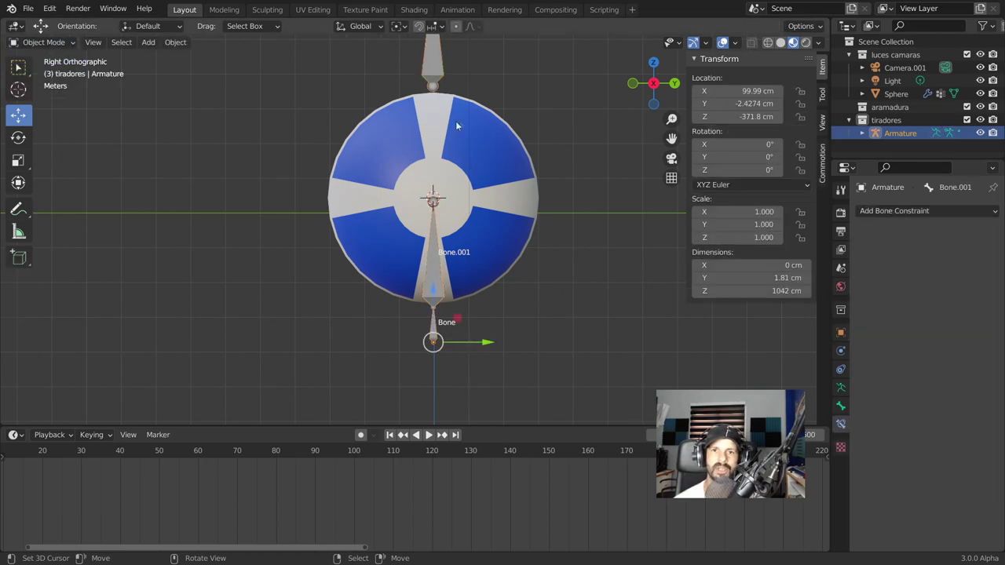
click(896, 93)
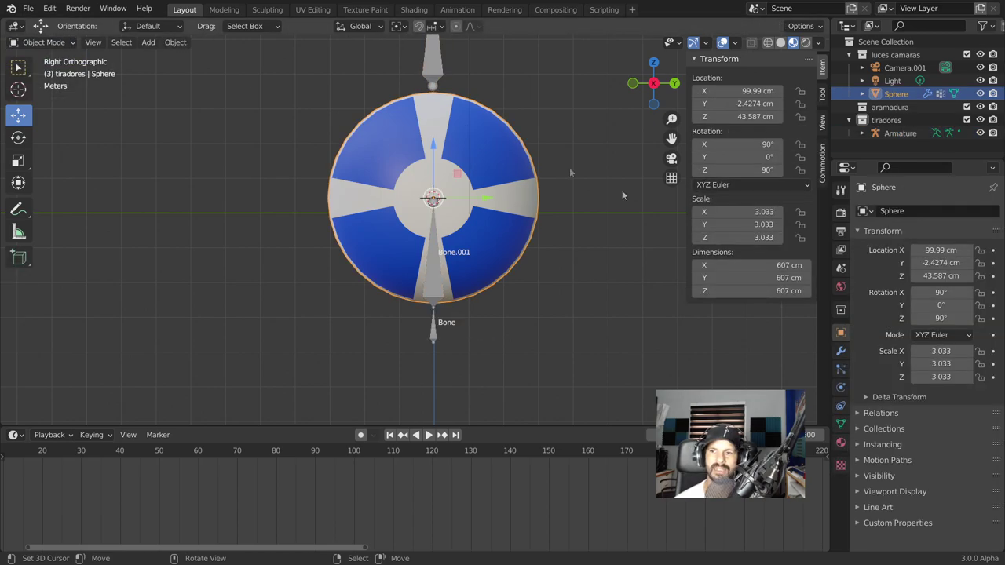
click(841, 406)
click(897, 212)
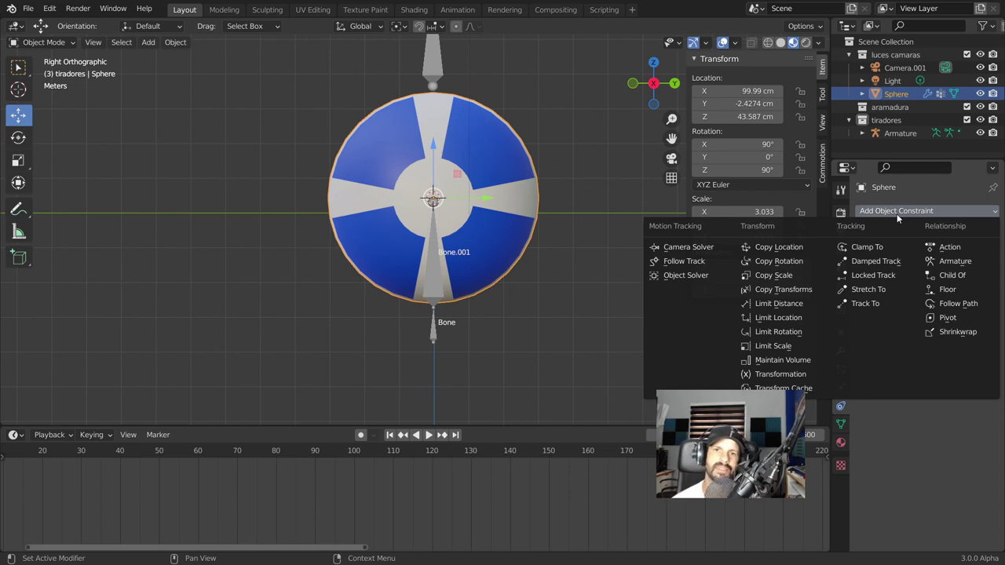
click(434, 290)
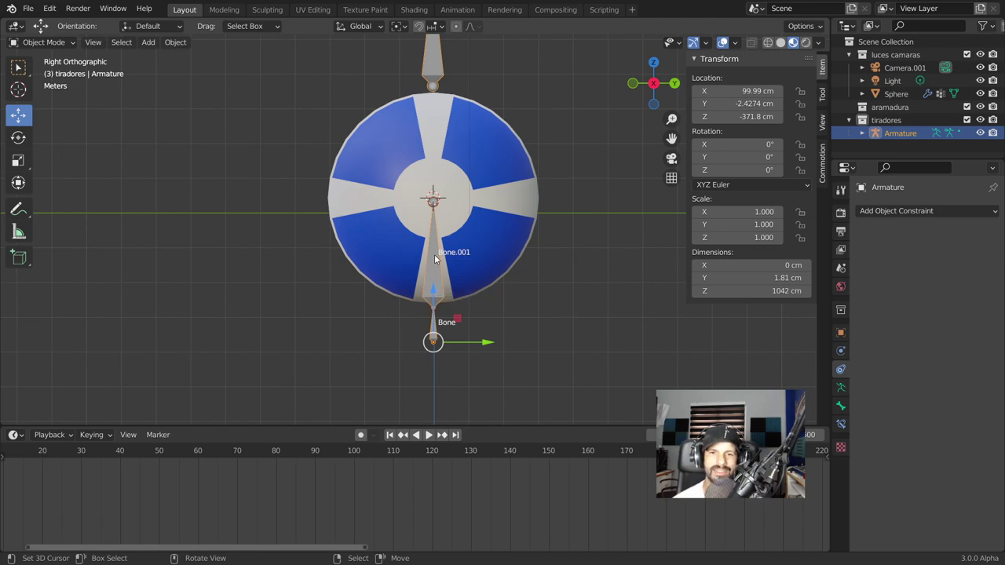
Check the armature's object constraint list, add nothing, and return to Pose Mode
click(913, 210)
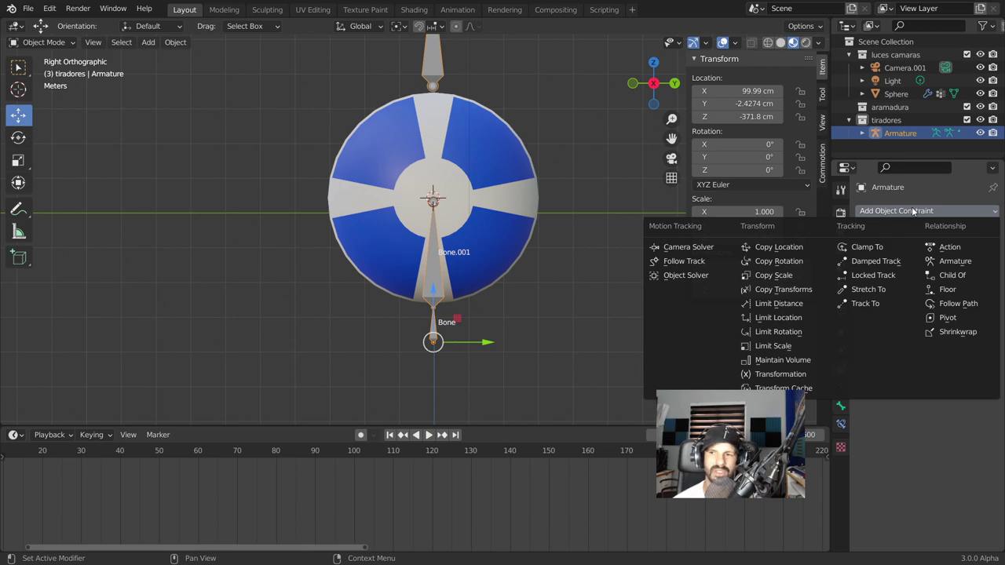
click(913, 210)
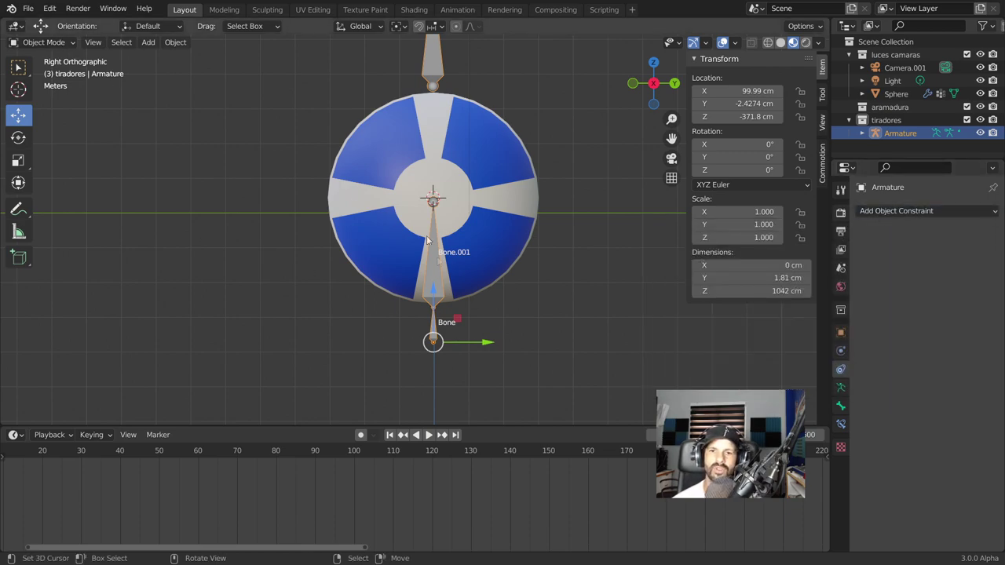
click(41, 42)
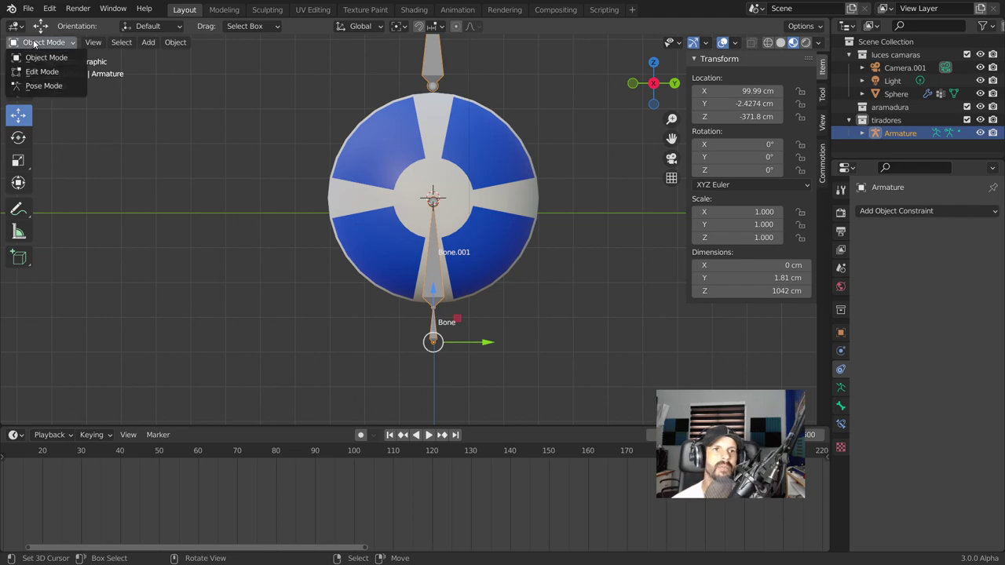
click(45, 83)
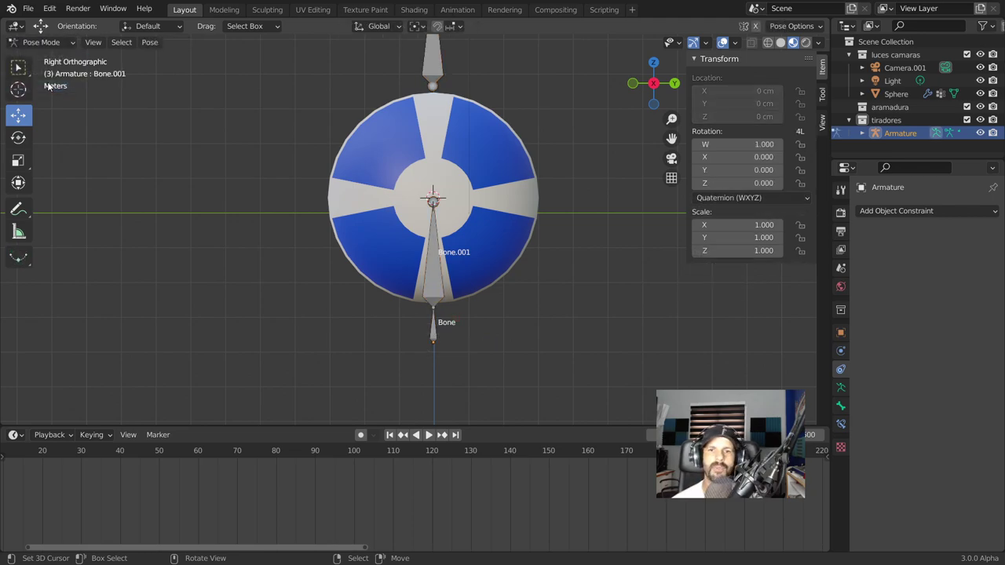
Add a Stretch To bone constraint to Bone.001
click(437, 270)
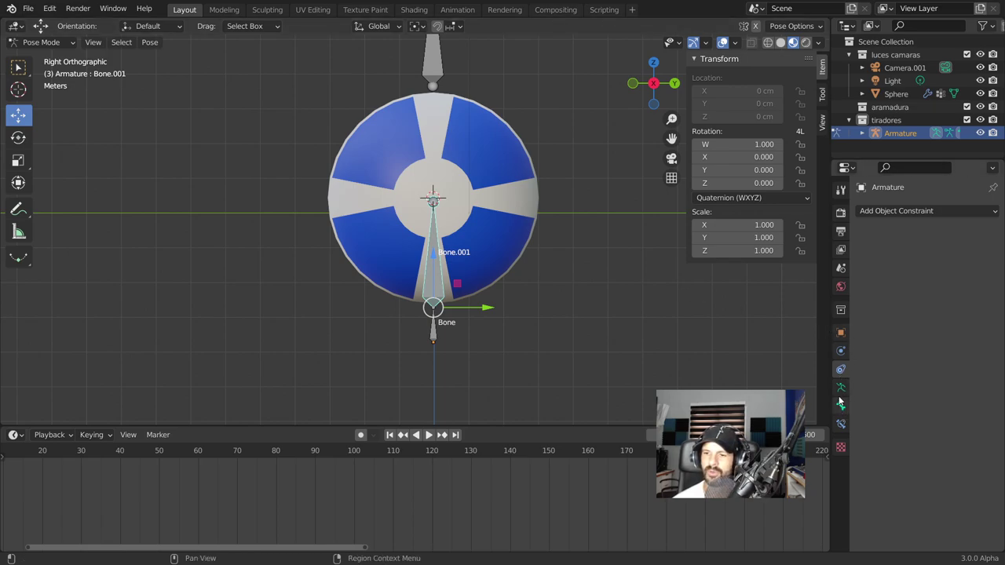
click(841, 422)
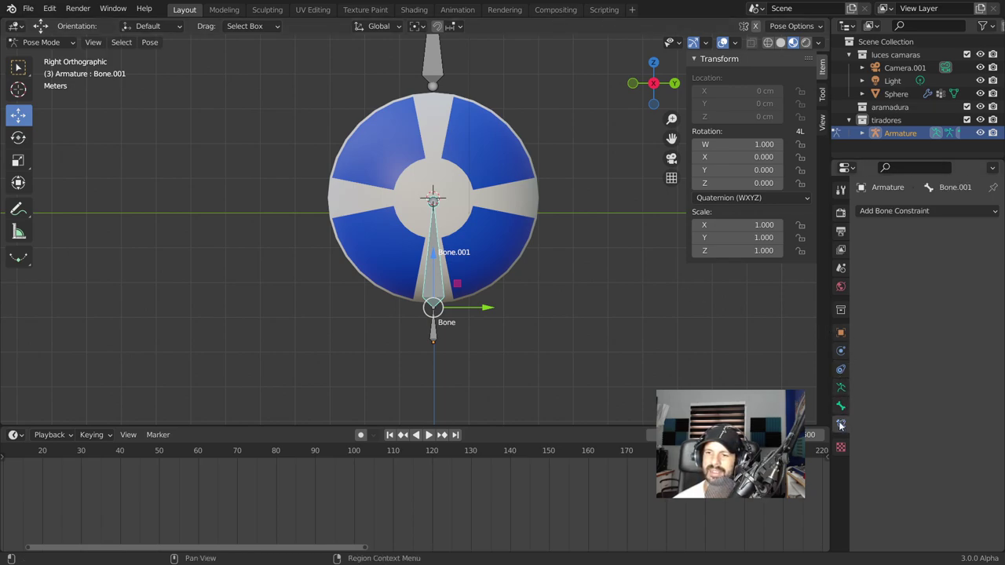
click(898, 212)
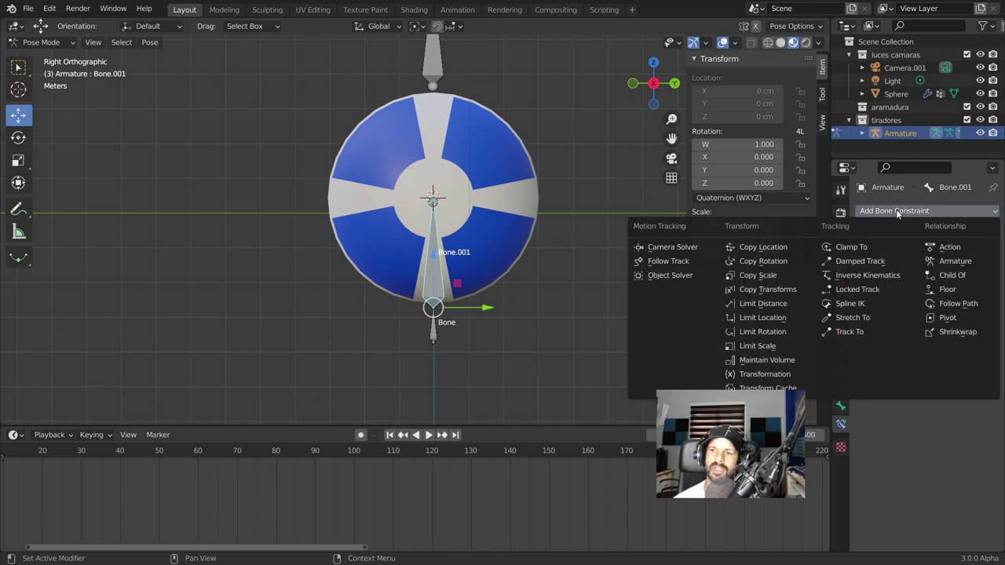
click(845, 318)
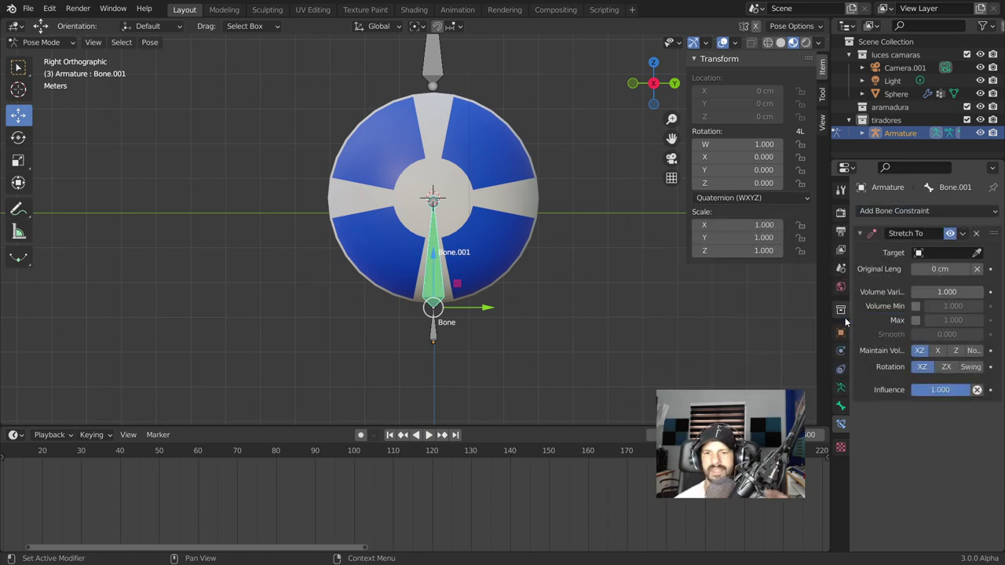
scroll(430, 339, down, 2)
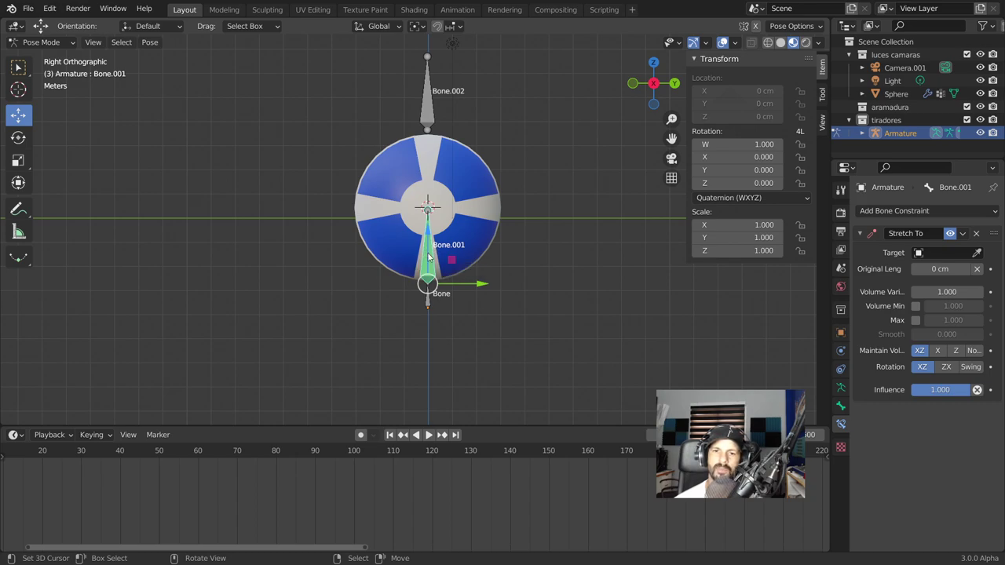
Set the Stretch To target to Armature with bone Bone.002
click(955, 252)
click(978, 252)
click(428, 98)
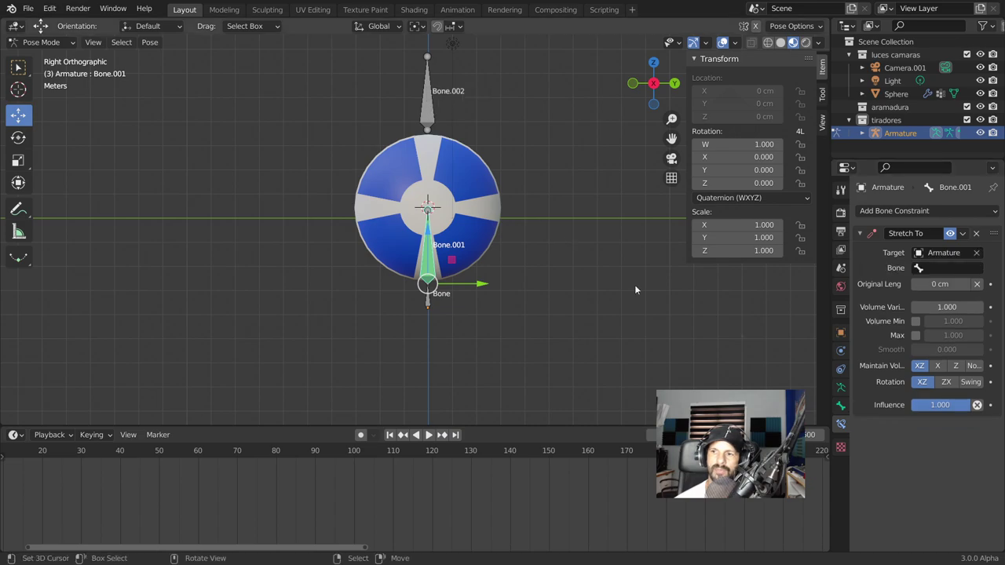
click(942, 268)
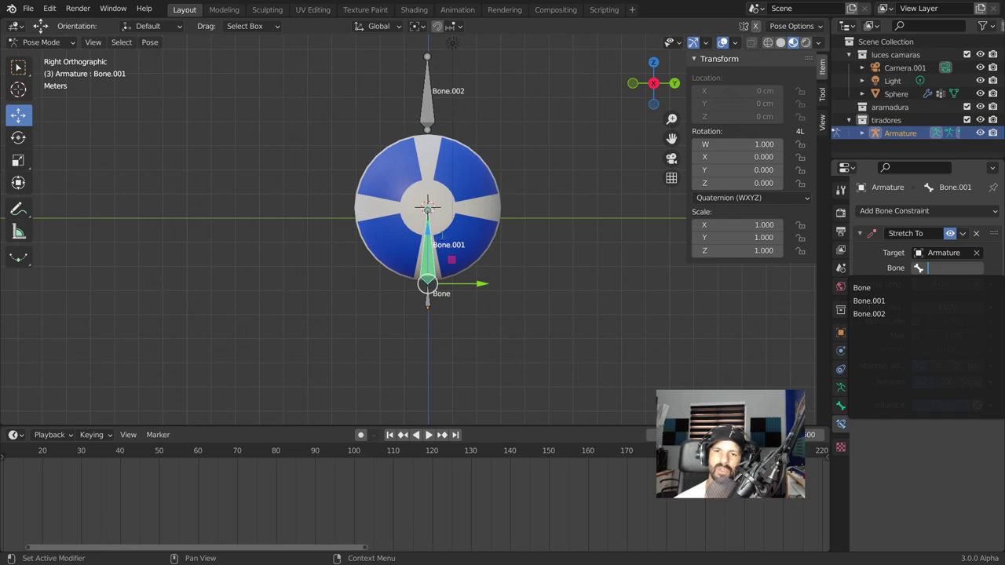
click(869, 314)
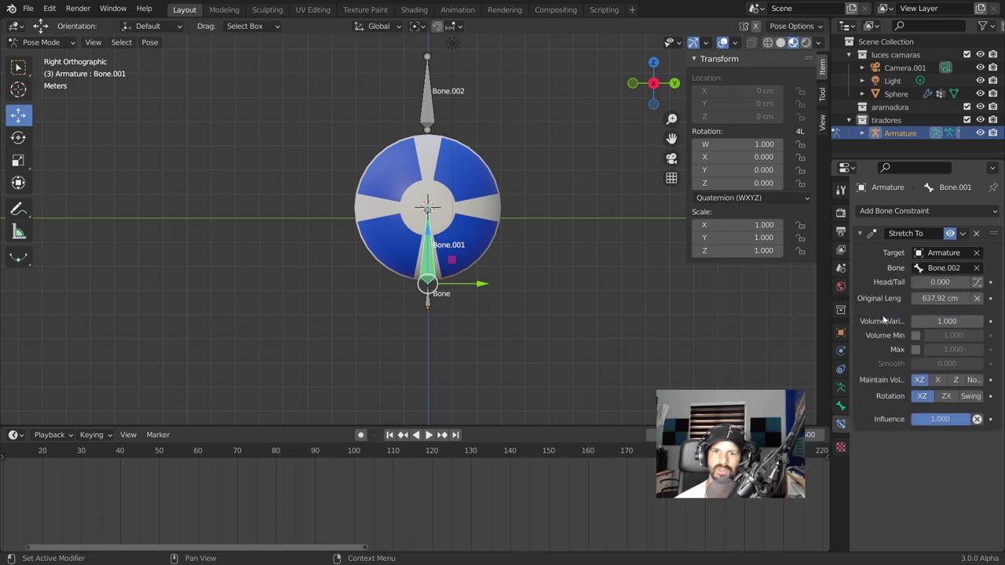
click(424, 115)
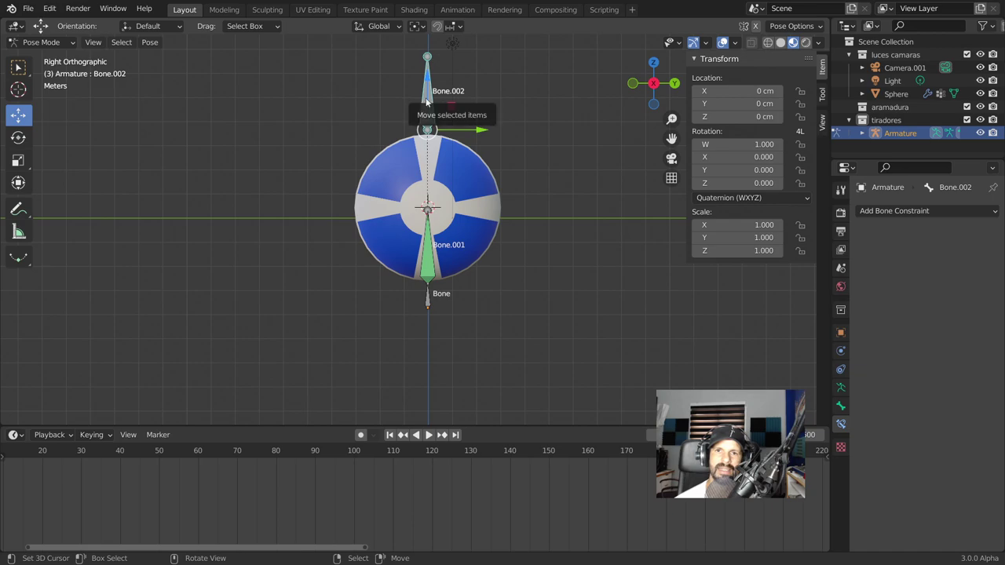
Test the stretch by moving Bone.002 and the root Bone, then reset both to rest
key(g)
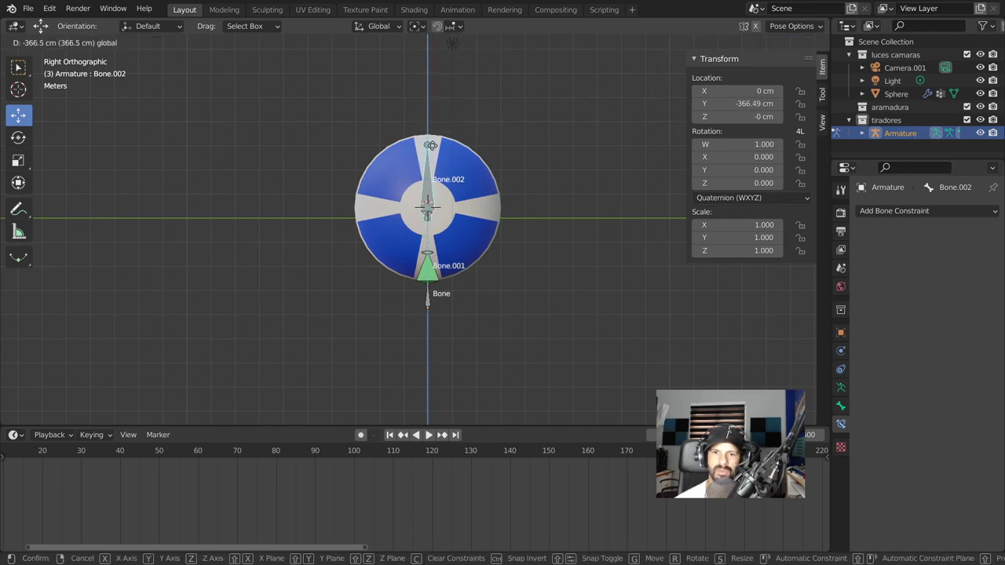
click(438, 105)
key(ctrl+z)
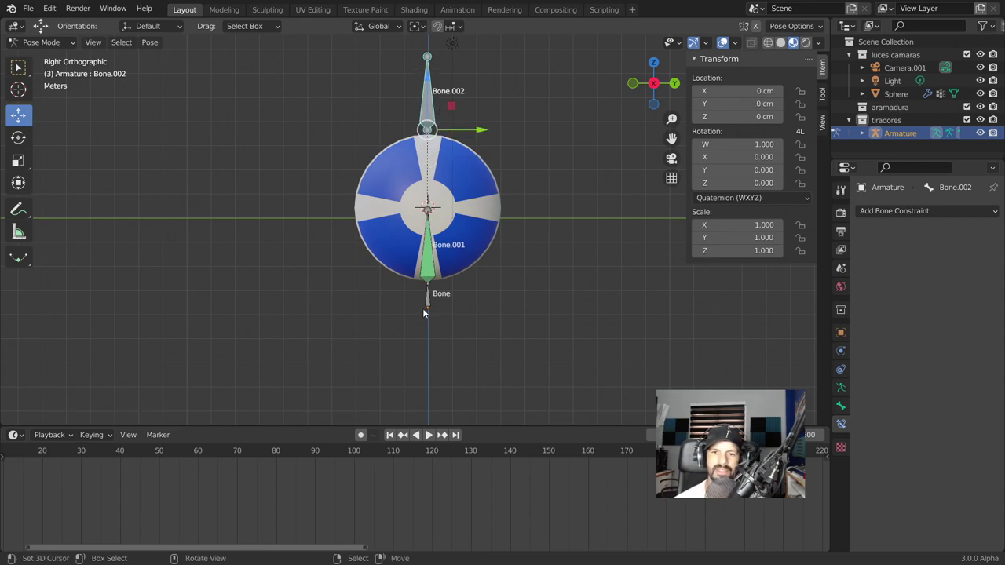
click(424, 308)
key(g)
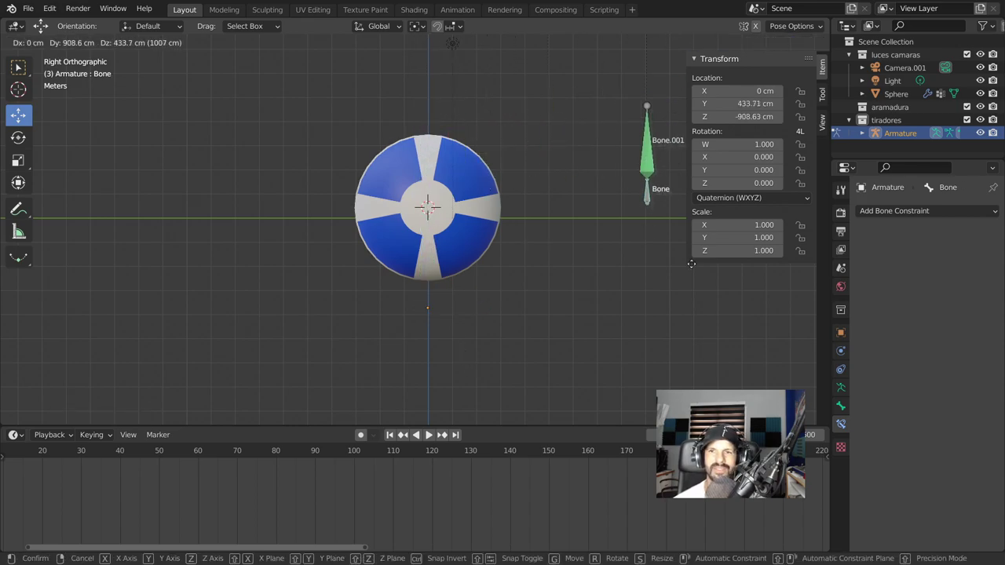
click(695, 275)
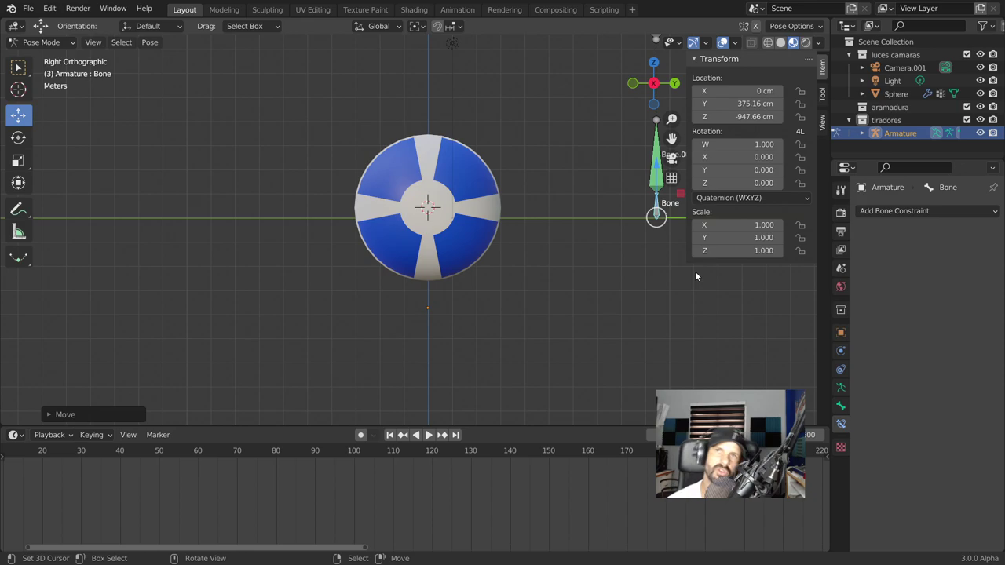
key(alt+g)
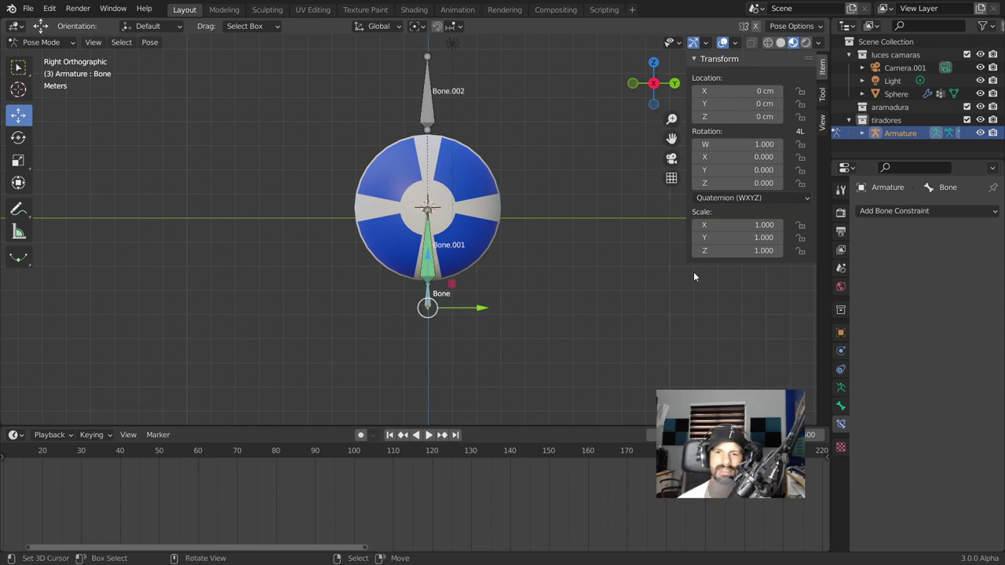
Bring the root bone and lower sphere into view and switch the armature to Object Mode
scroll(576, 286, up, 2)
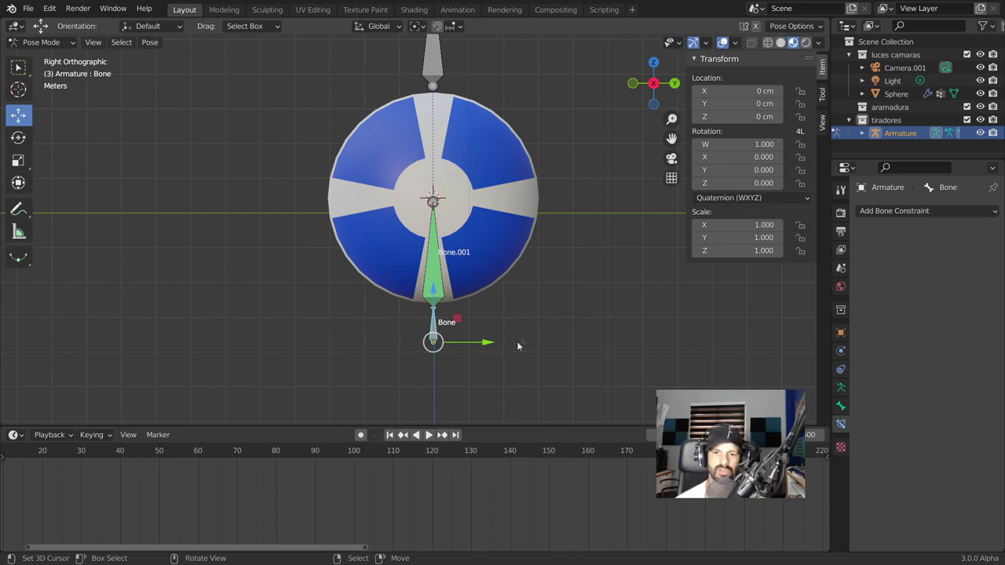
scroll(523, 345, up, 2)
shift+middle_drag(536, 354, 559, 246)
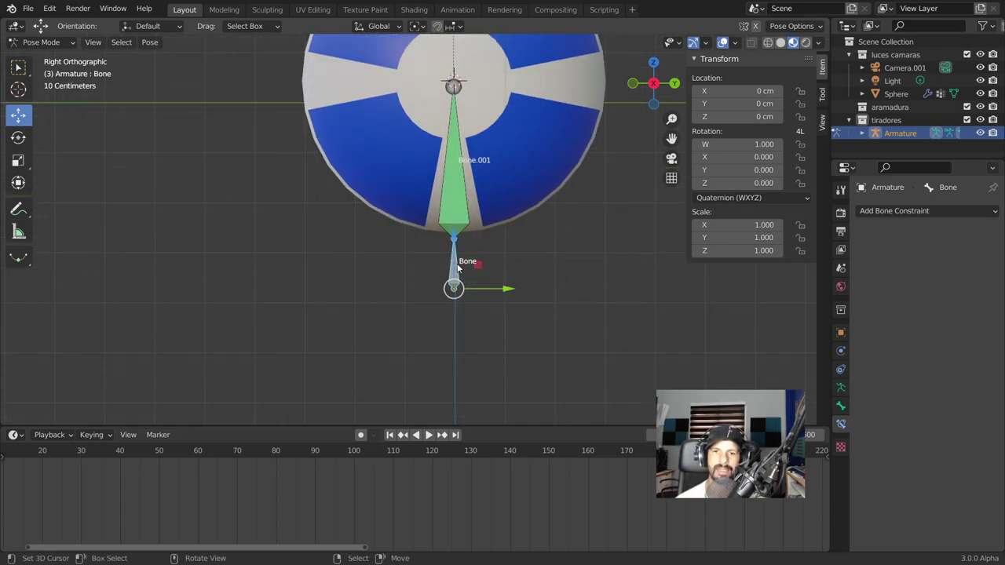
key(ctrl+Tab)
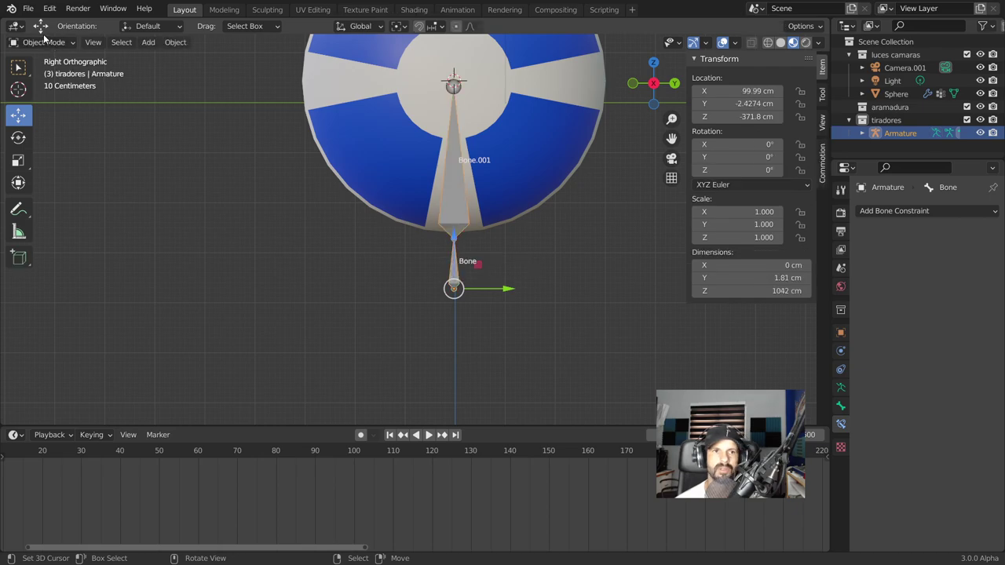
In Edit Mode, subdivide the lower bone into Bone and Bone.003, each 50 cm
click(44, 42)
click(54, 71)
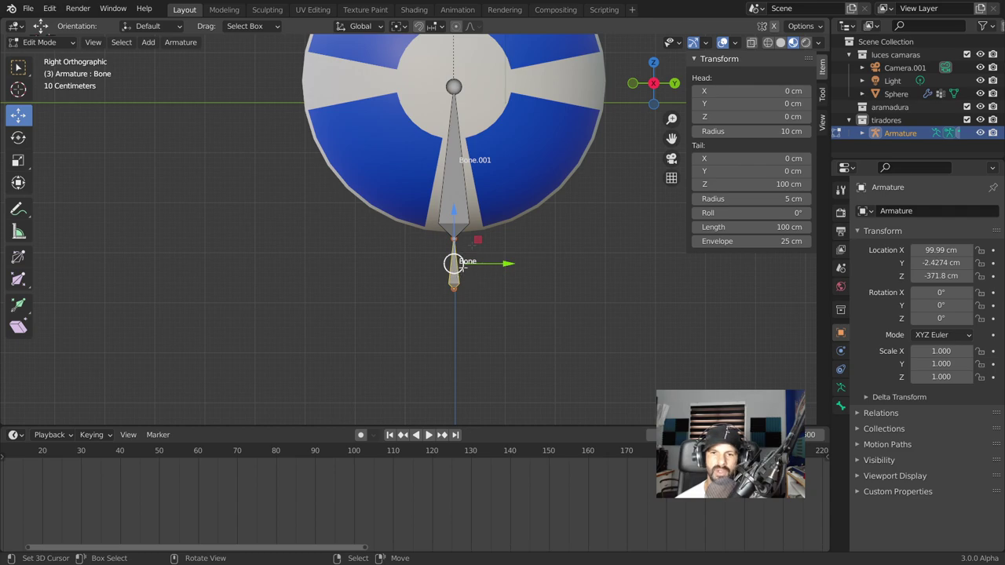
right_click(554, 264)
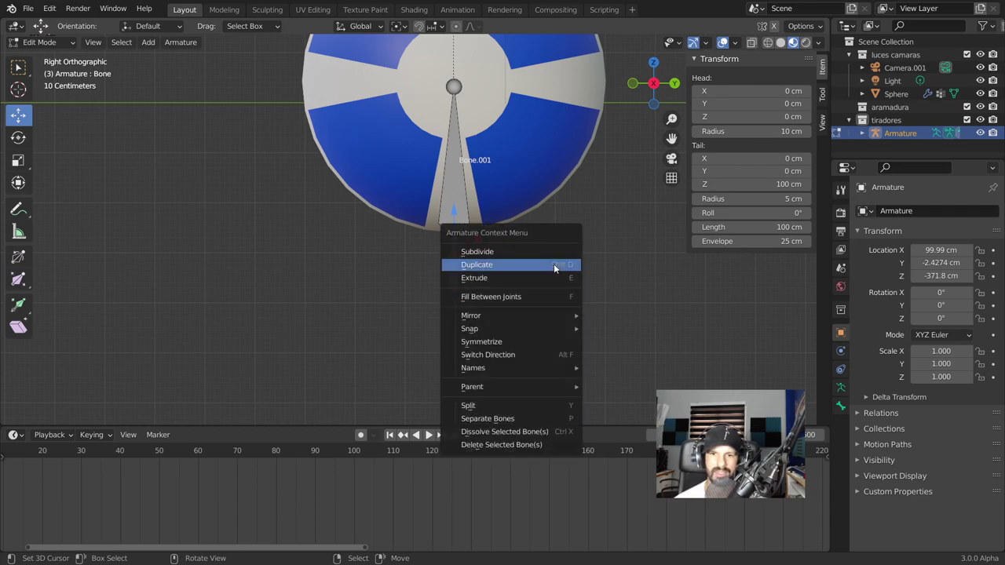
click(511, 251)
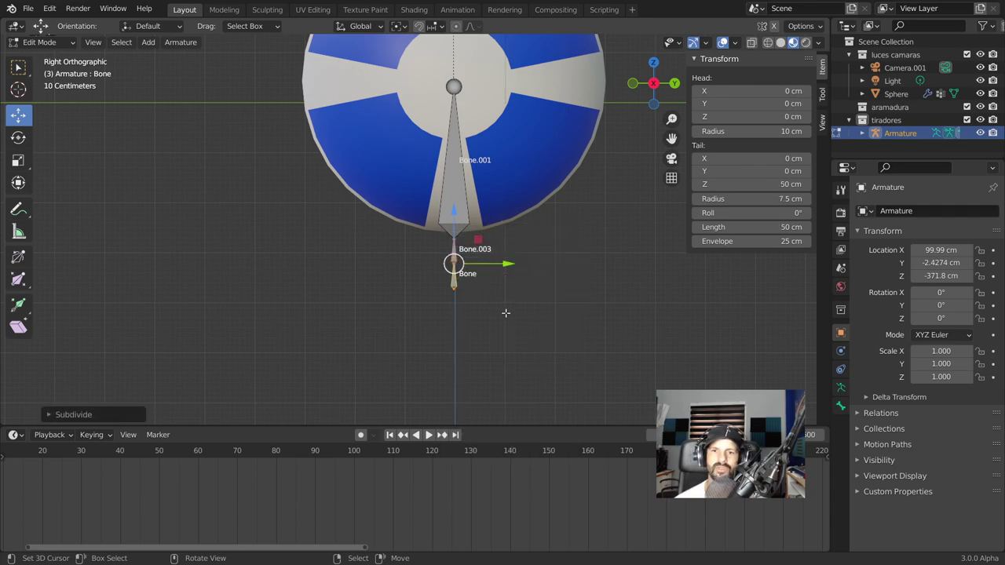
scroll(506, 313, up, 2)
Switch to Pose Mode and make Bone.003 the active bone
click(43, 42)
click(51, 86)
click(431, 253)
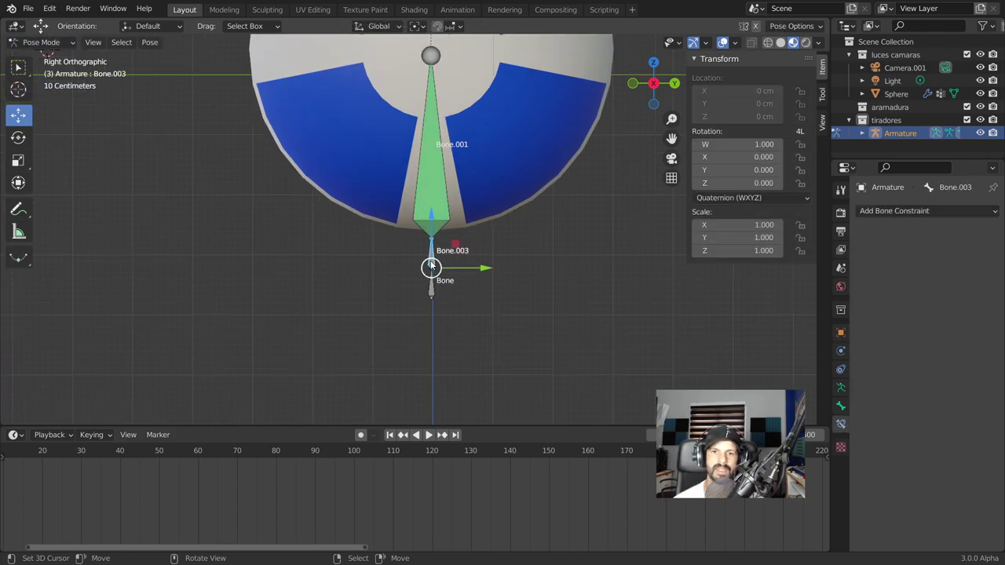
Test-rotate Bone.003, move the chain up from Bone, then reset its location with Alt+G
key(r)
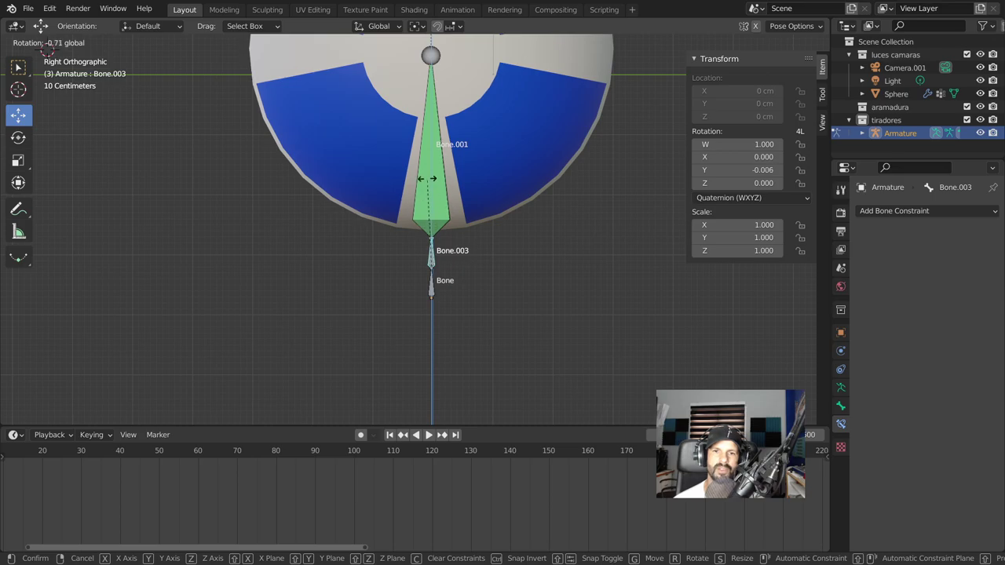
click(424, 167)
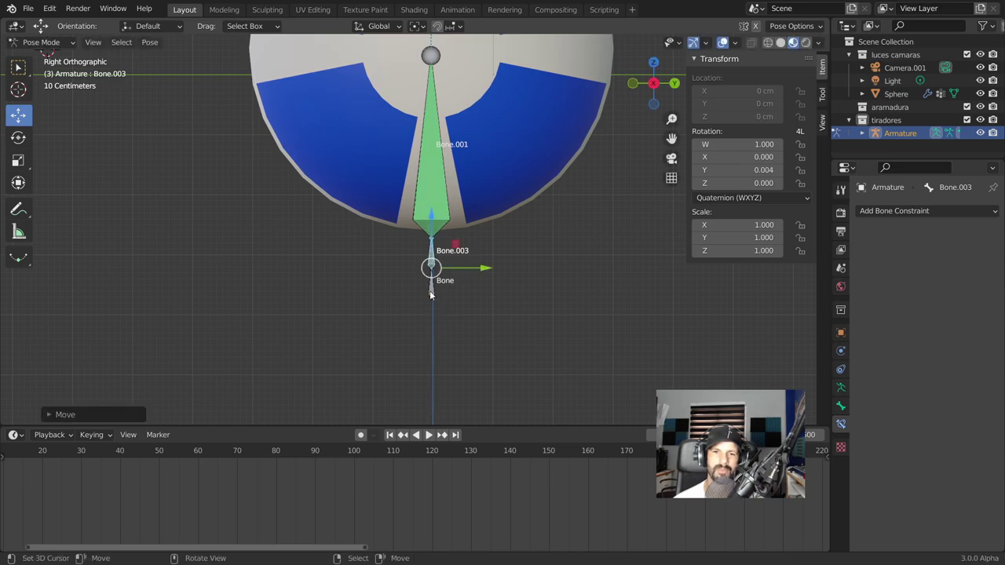
click(430, 295)
key(g)
click(430, 181)
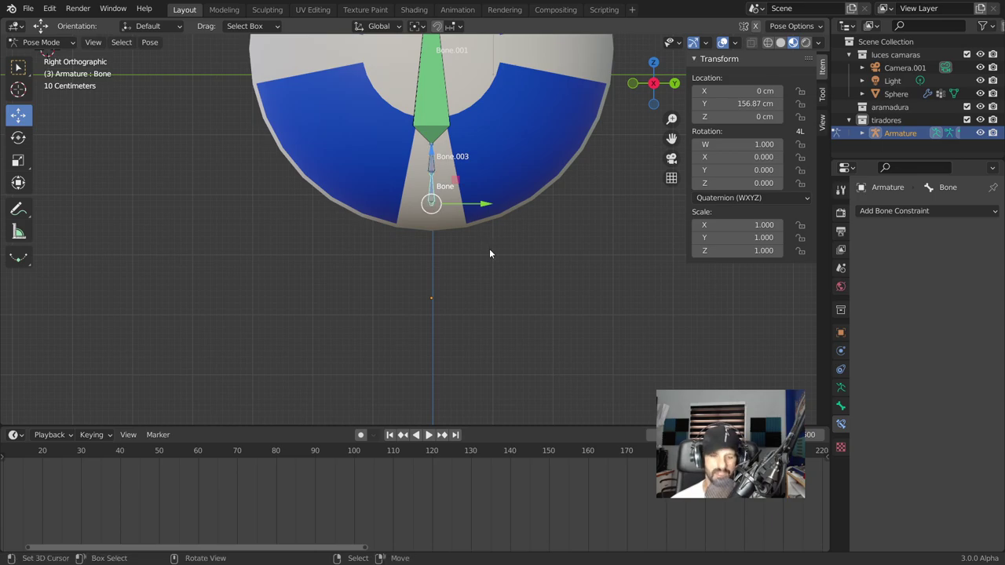
key(alt+g)
scroll(492, 270, up, 2)
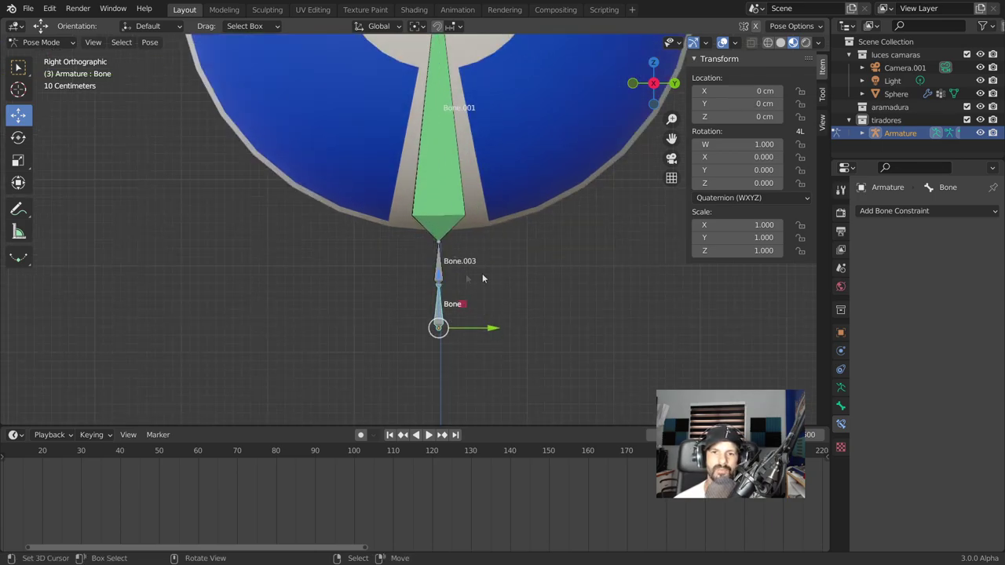
Rotate Bone.003 slightly, clear its rotation with Alt+R, reselect it and enter Edit Mode
click(440, 269)
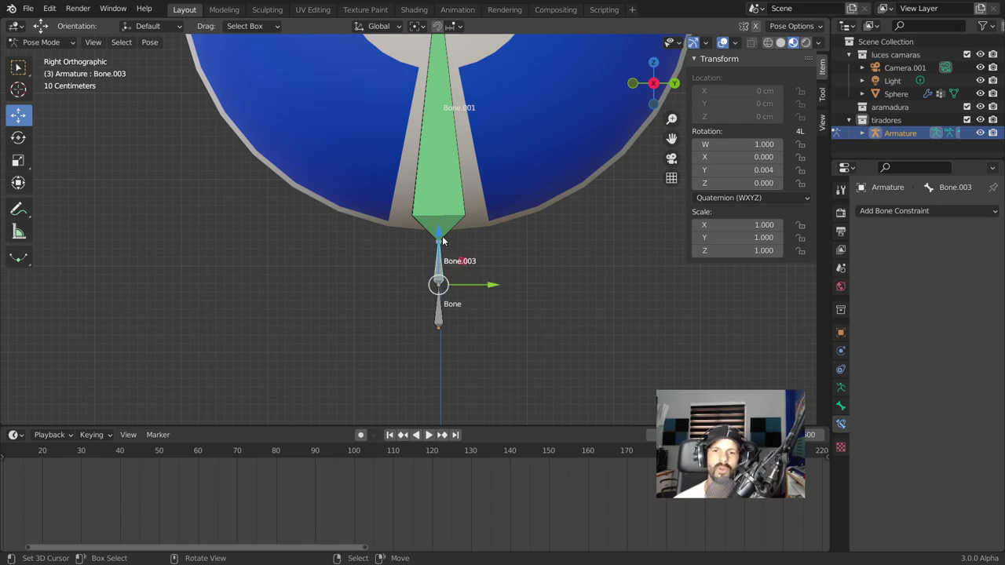
drag(442, 241, 451, 235)
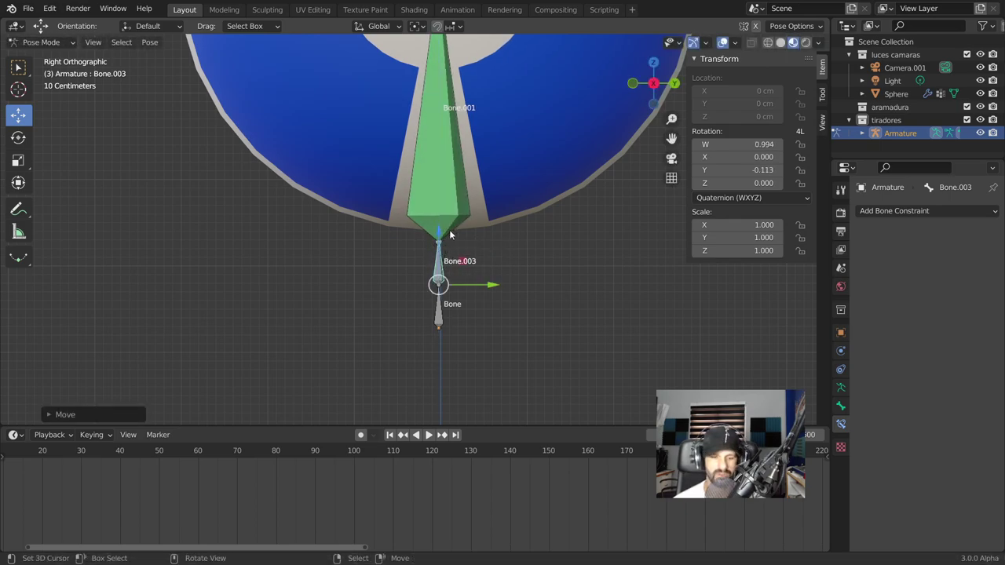
key(alt+r)
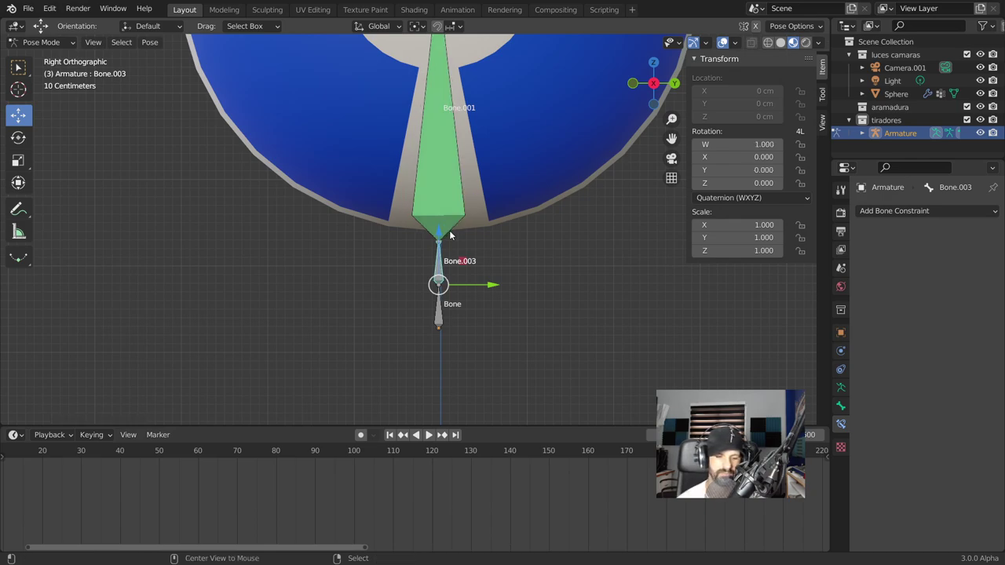
click(515, 408)
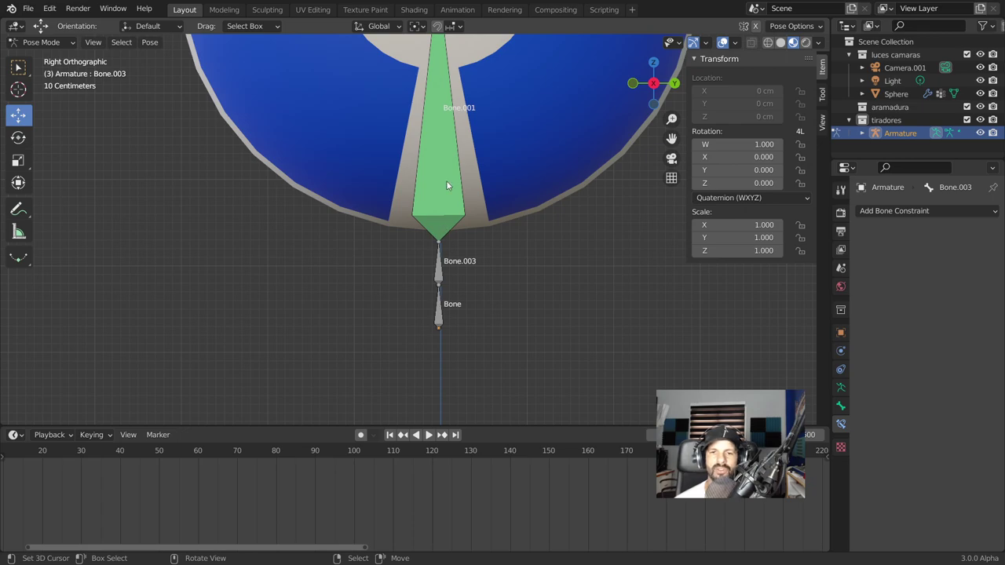
click(438, 273)
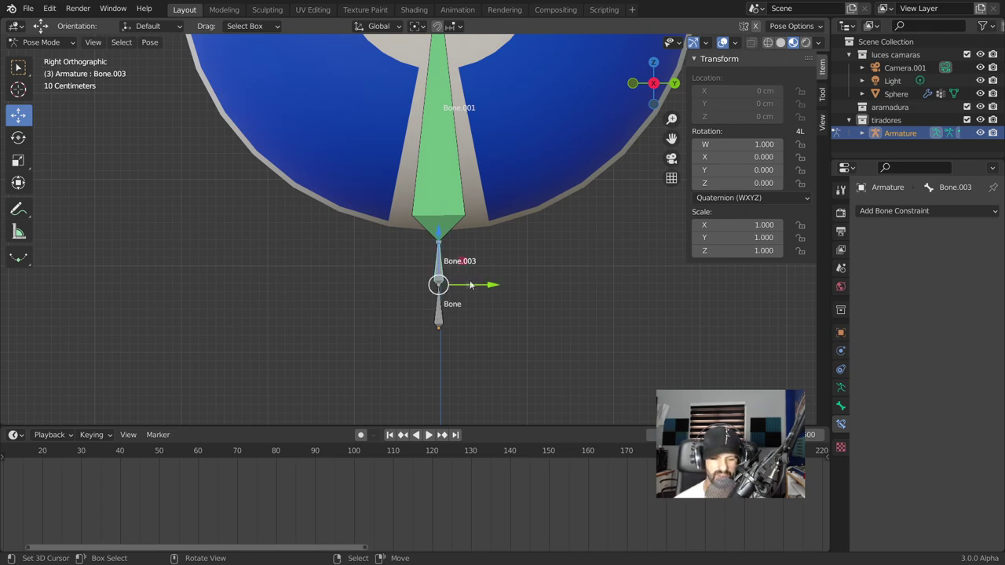
click(41, 41)
click(44, 72)
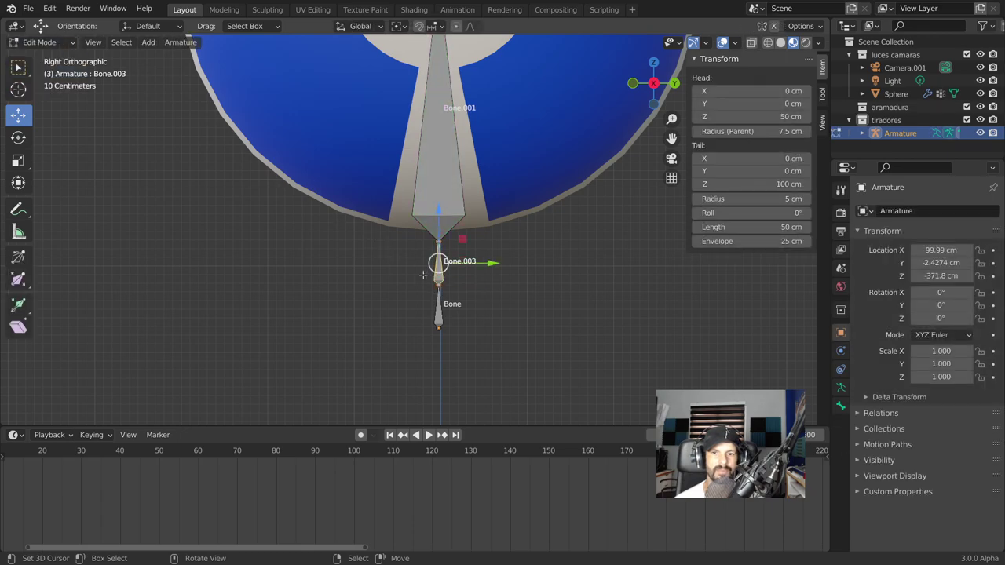
Clear Bone.003's parent, then test-move it in Pose Mode and undo the move
key(alt+p)
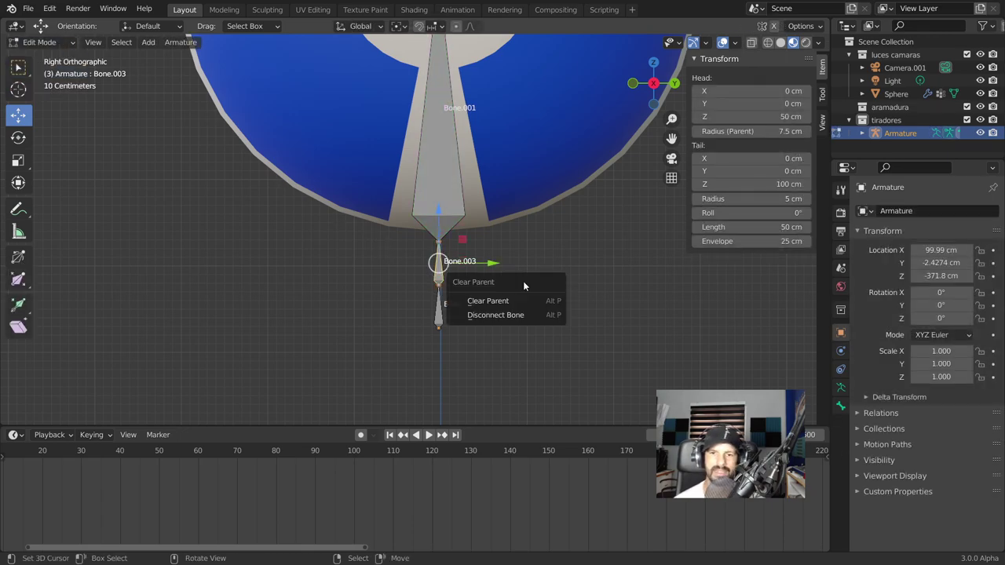
click(512, 302)
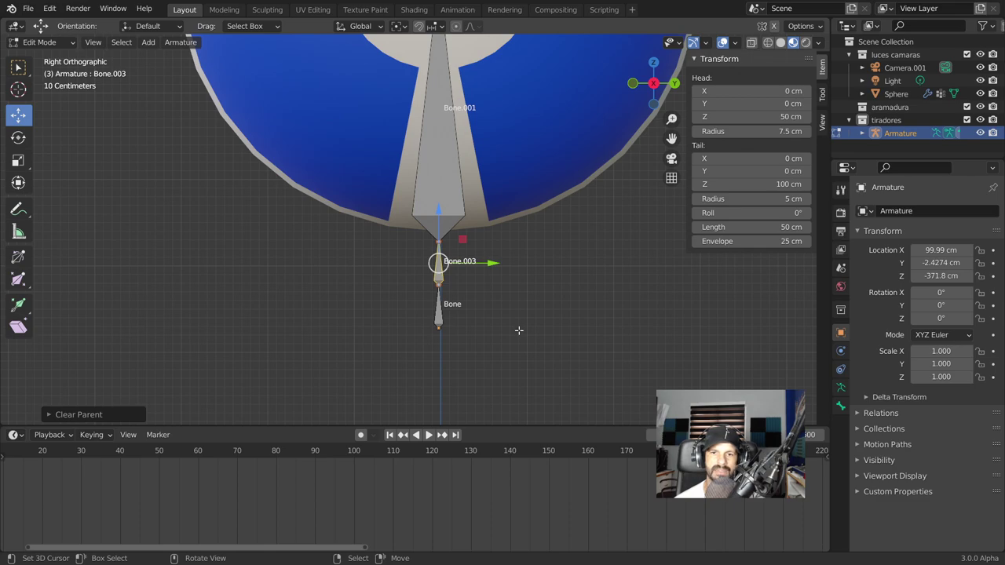
click(40, 42)
click(47, 87)
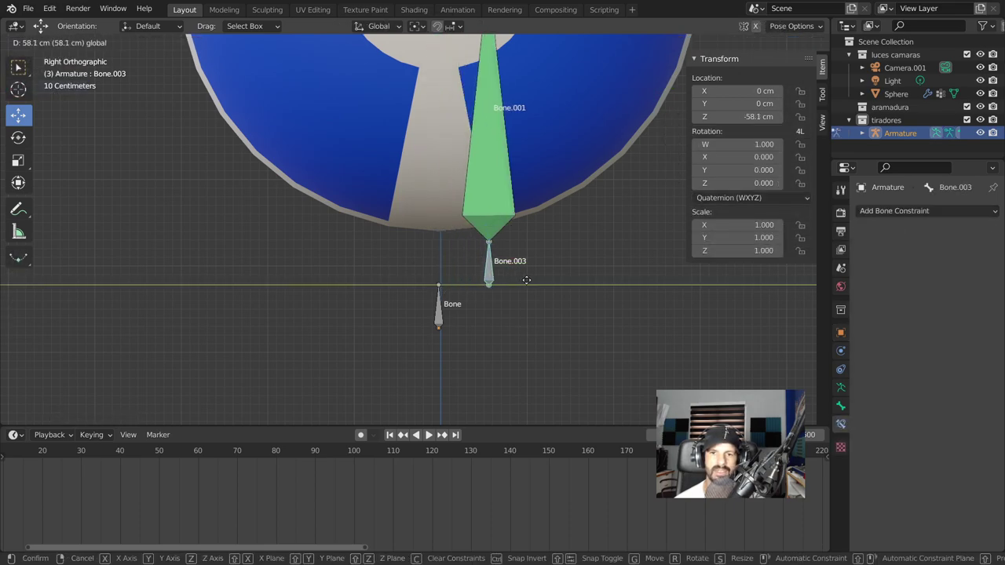
drag(466, 292, 535, 289)
key(ctrl+z)
key(ctrl+z)
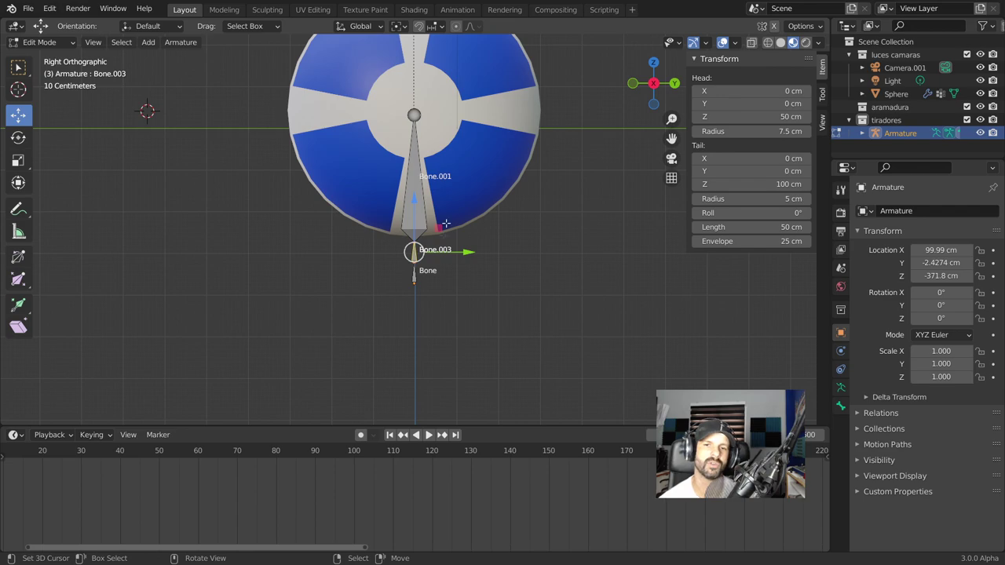
Select Bone and Bone.003, test-move Bone.003's head aside, then undo it
click(414, 271)
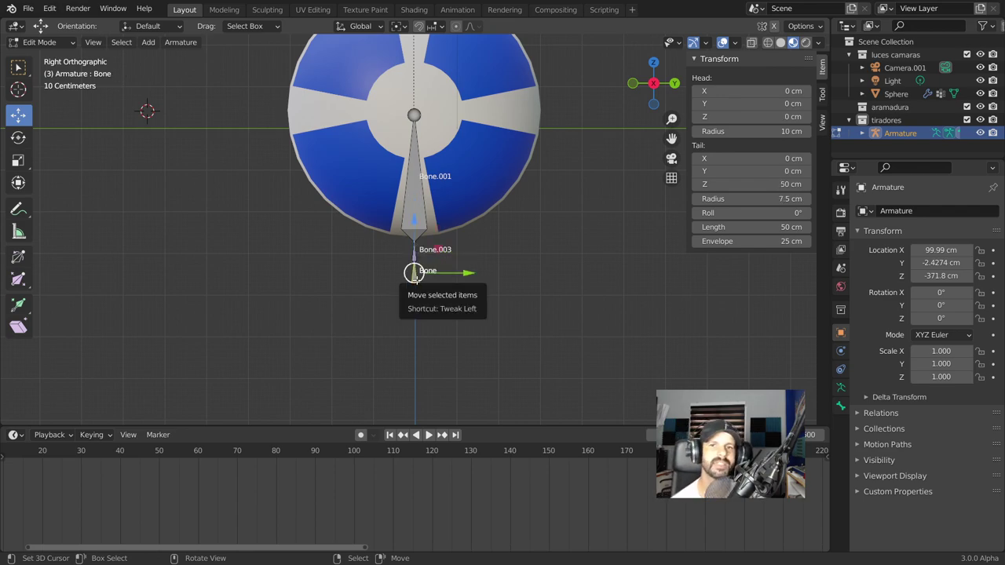
drag(414, 272, 422, 281)
scroll(422, 281, up, 3)
shift+middle_drag(422, 281, 490, 276)
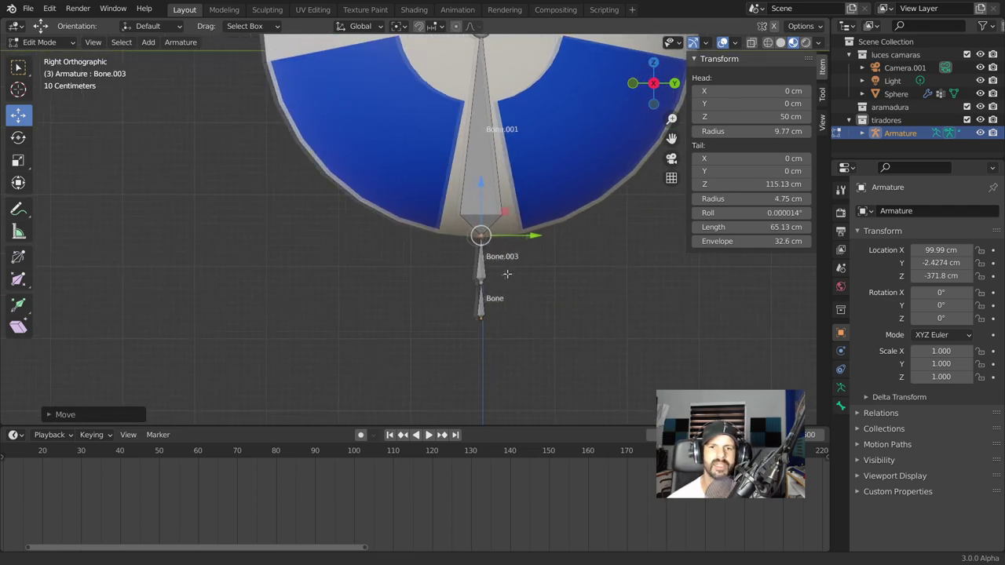
click(483, 311)
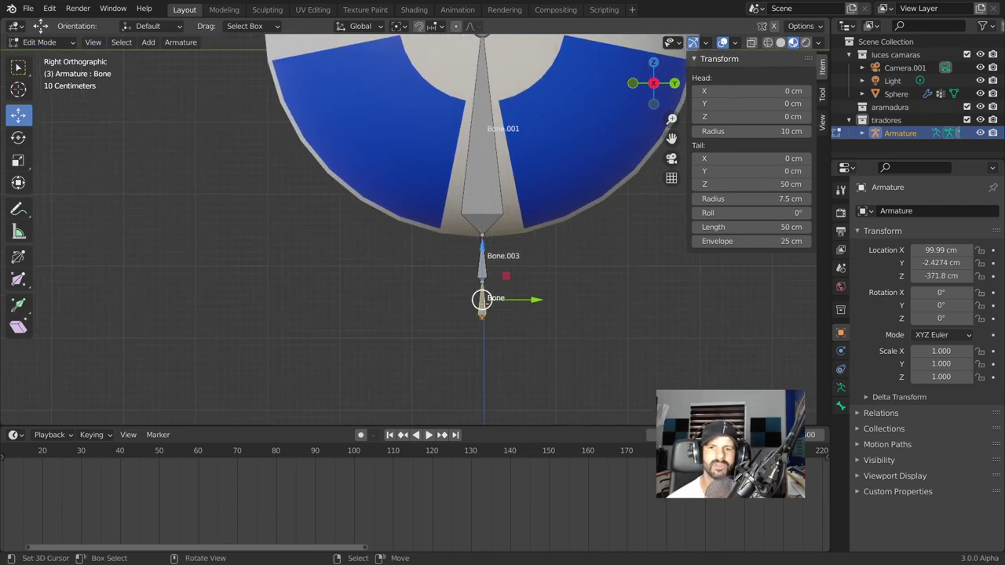
scroll(483, 297, down, 1)
scroll(483, 297, down, 1)
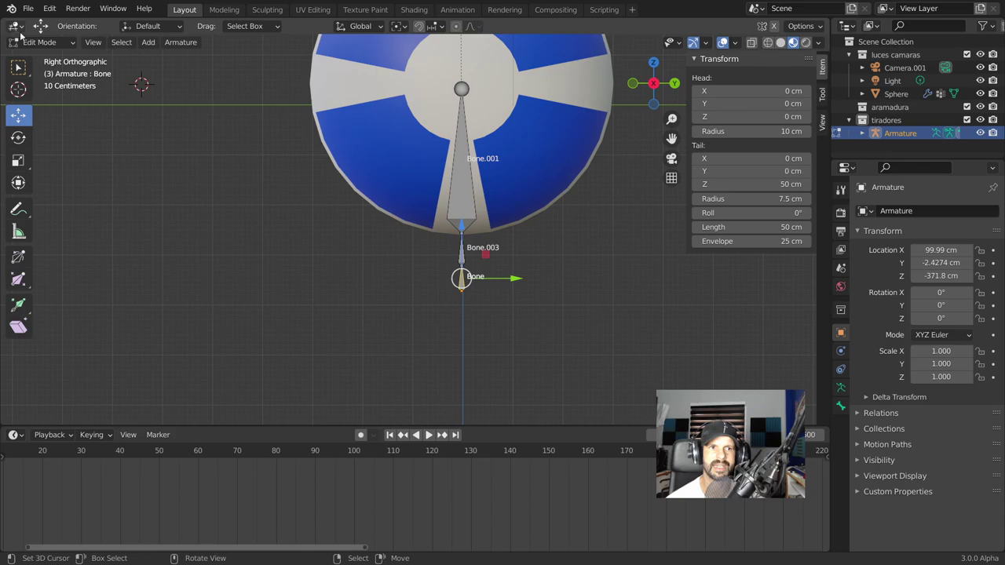
scroll(495, 348, up, 2)
click(512, 310)
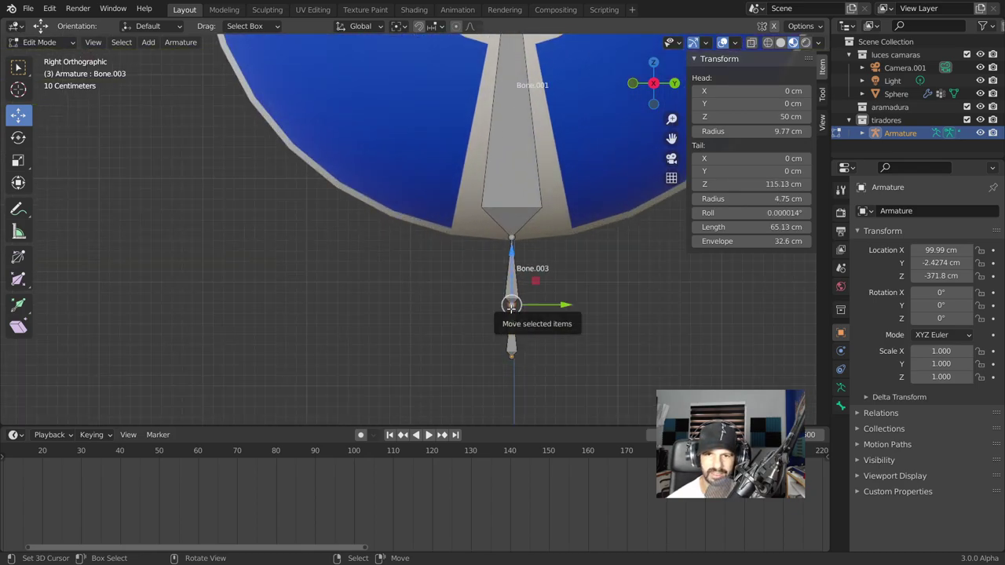
drag(565, 304, 551, 305)
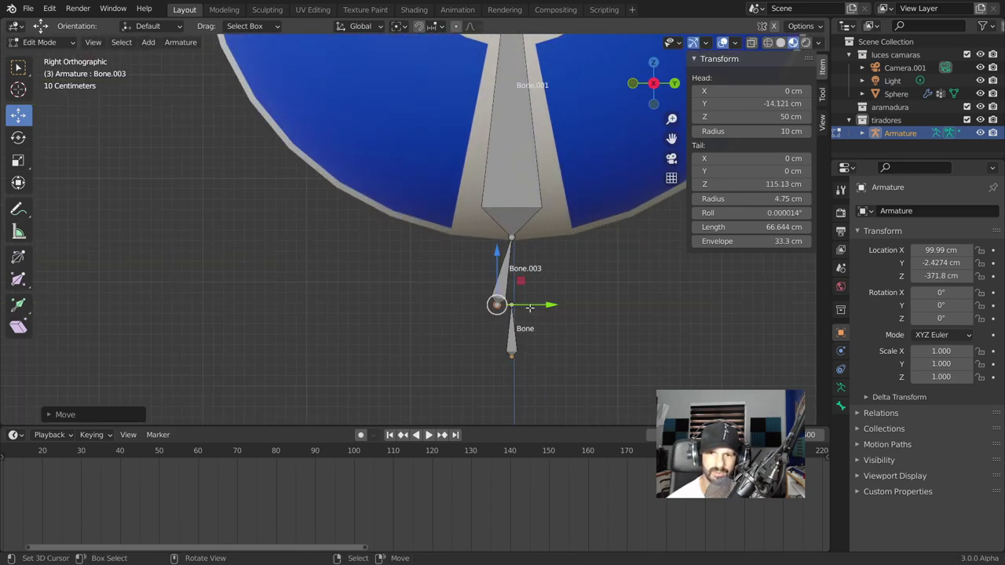
key(ctrl+z)
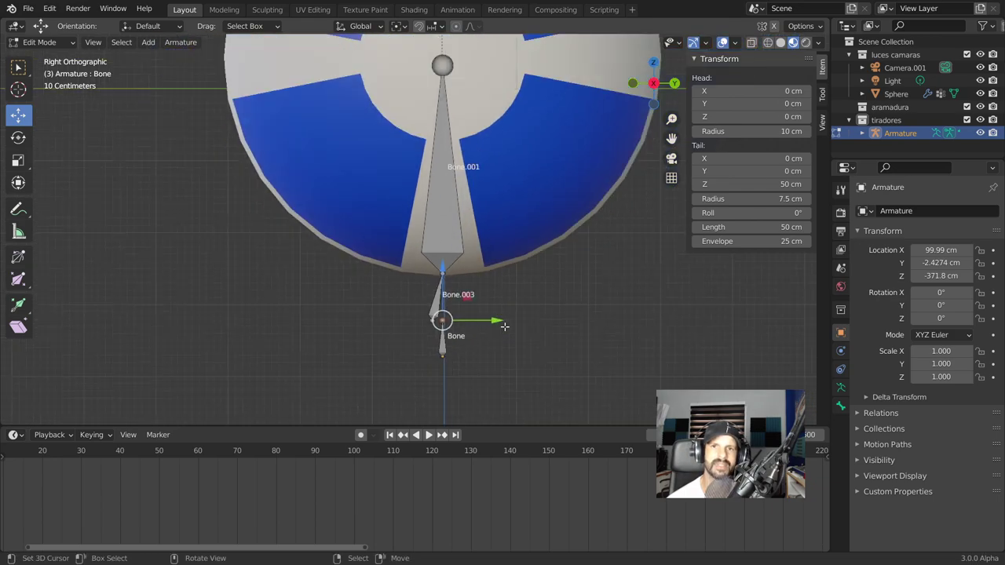
Enter Pose Mode, then return to Object Mode and select the Sphere mesh
key(ctrl+Tab)
click(46, 42)
click(46, 57)
click(480, 112)
Snap the 3D cursor to the centre of the sphere's geometry in Edit Mode
key(Tab)
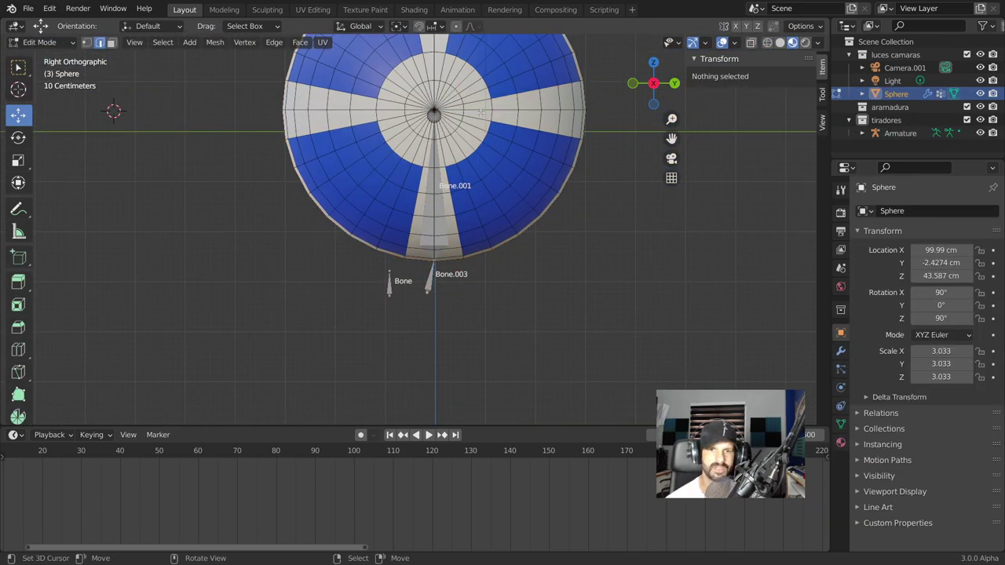
key(a)
key(shift+s)
click(496, 190)
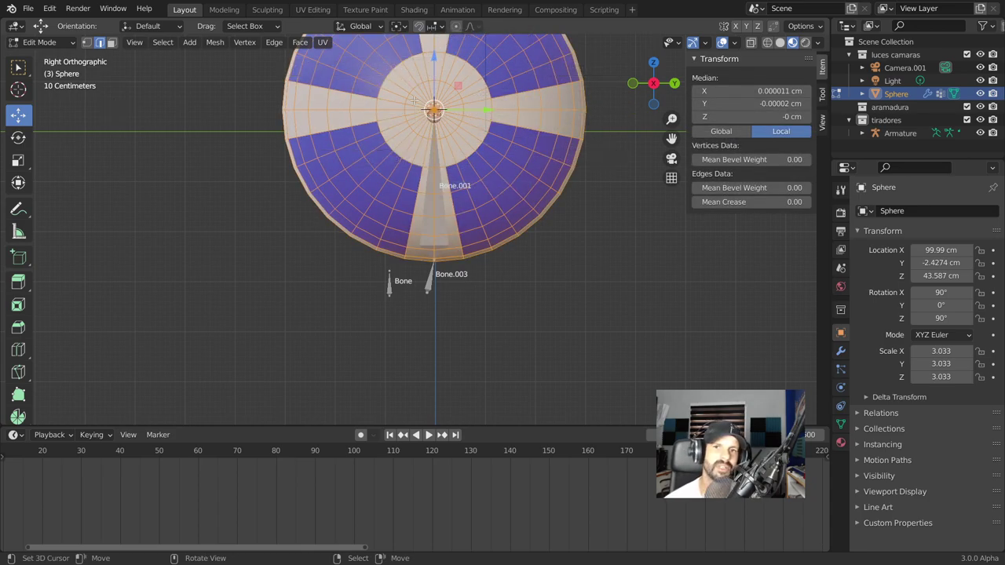
Orbit around the sphere, then settle on Right Orthographic view and zoom in
scroll(414, 99, down, 1)
mouse_move(414, 100)
middle_down()
mouse_move(341, 199)
mouse_move(441, 275)
middle_up()
scroll(442, 275, up, 2)
scroll(442, 275, up, 3)
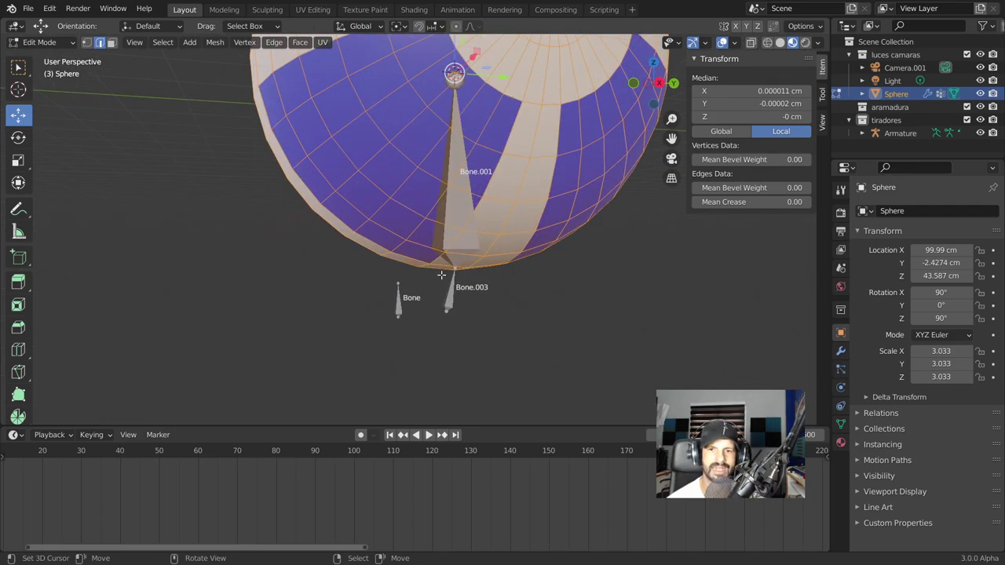
scroll(462, 273, down, 3)
middle_drag(463, 273, 387, 267)
mouse_move(408, 165)
middle_down()
mouse_move(383, 179)
mouse_move(428, 182)
middle_up()
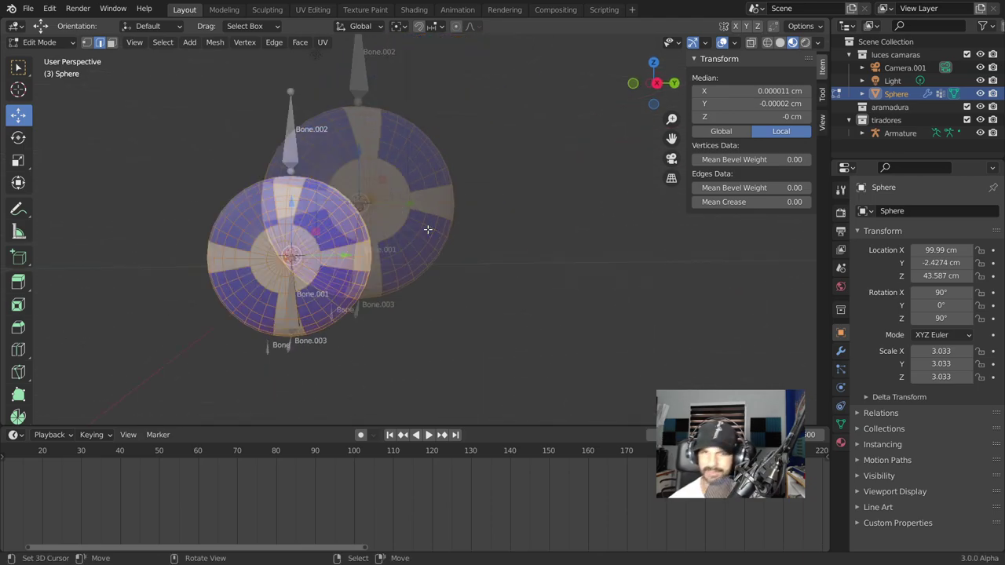
key(KP_0)
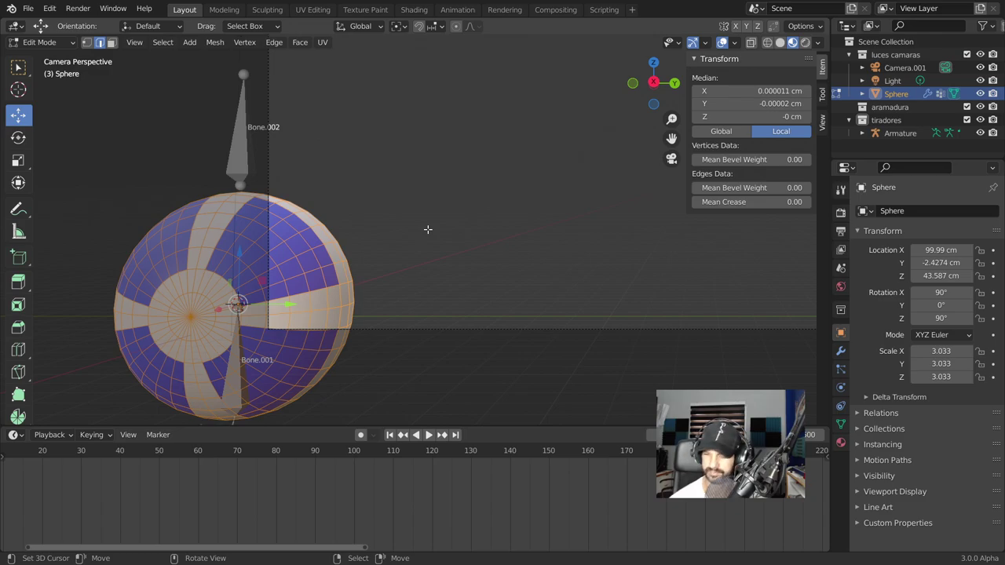
key(KP_1)
key(KP_3)
scroll(422, 235, up, 2)
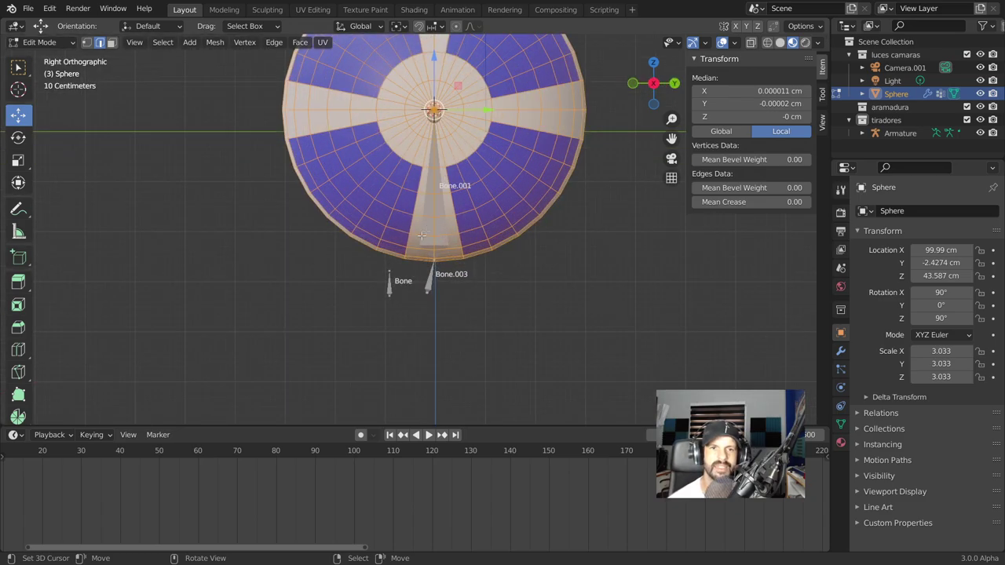
Deselect all of the sphere's mesh and return it to Object Mode
key(alt+a)
click(39, 42)
click(45, 59)
Select the Armature in Edit Mode and pick the joint between Bone and Bone.003
click(430, 288)
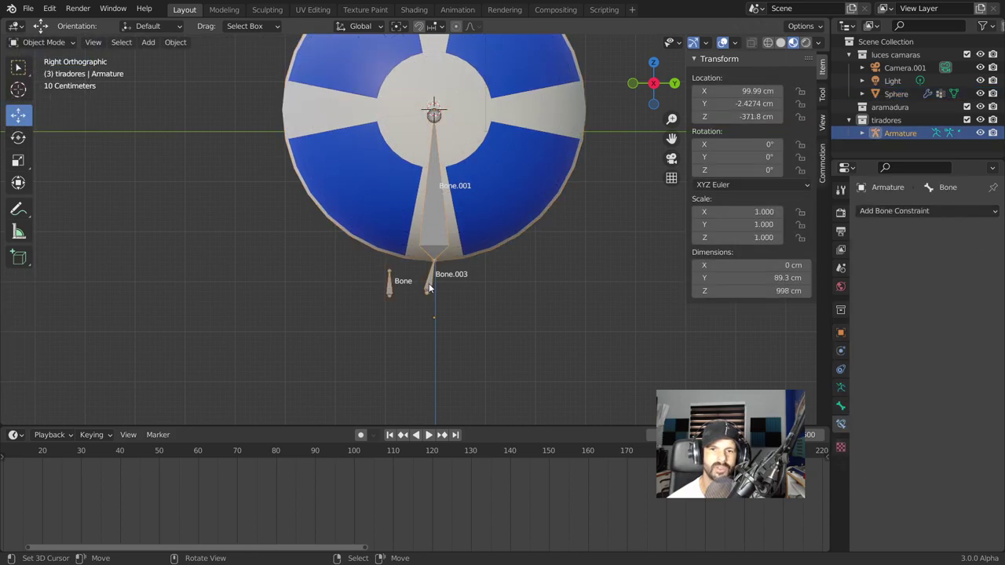
click(43, 42)
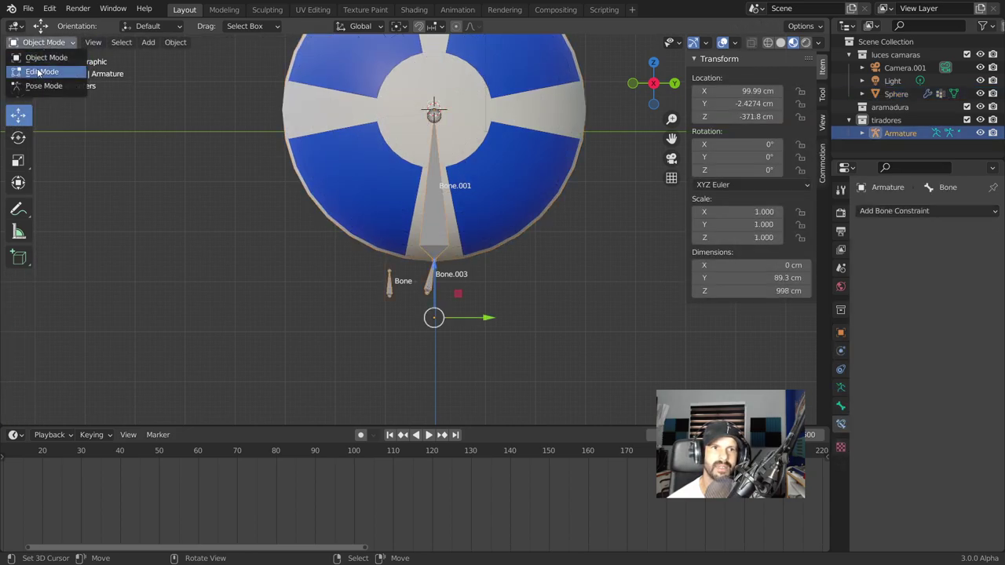
click(40, 69)
scroll(417, 314, up, 2)
scroll(417, 316, up, 1)
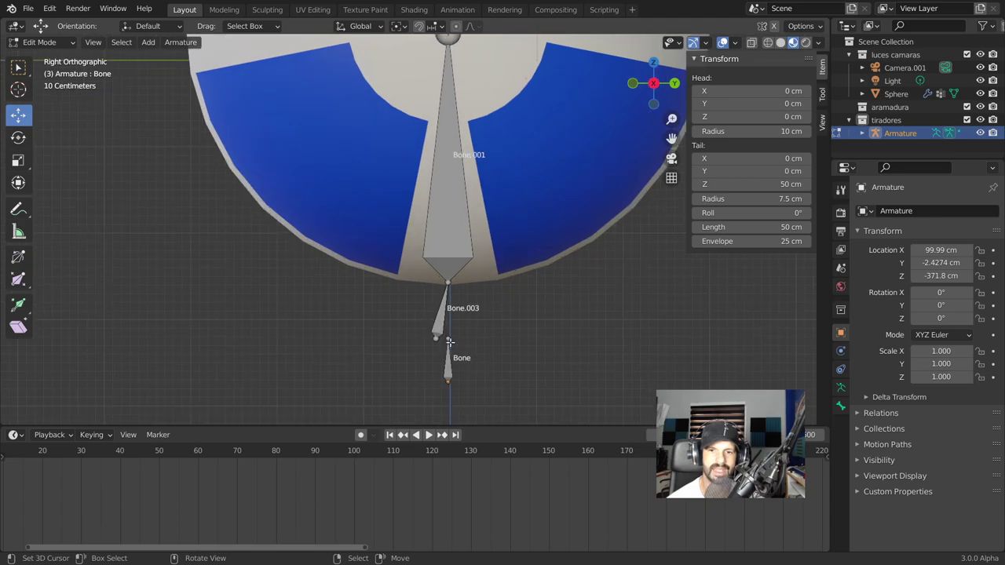
click(447, 338)
scroll(471, 341, down, 1)
scroll(471, 341, down, 2)
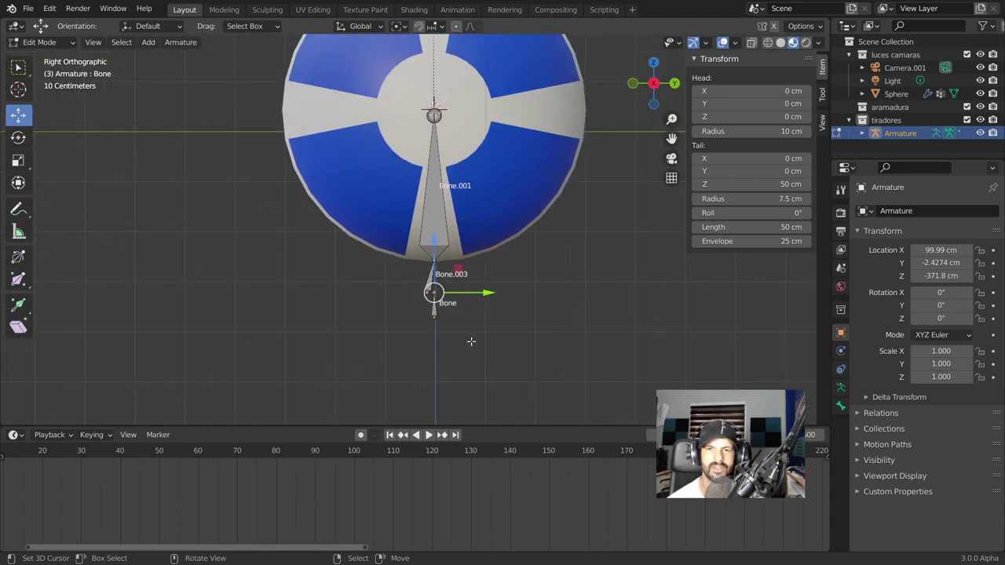
In Pose Mode, select all bones and clear their location offsets with Alt+G
click(43, 43)
click(40, 84)
key(a)
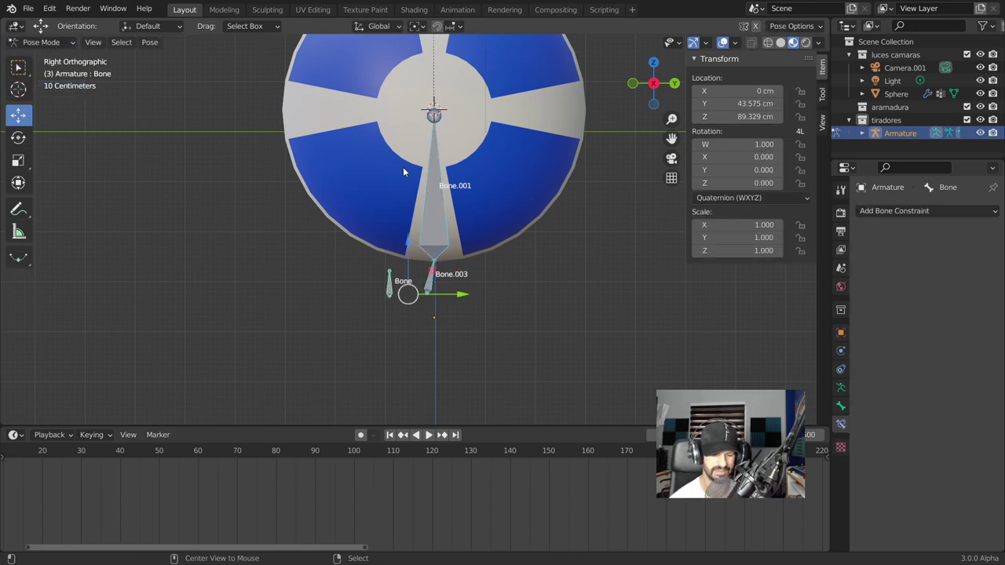
key(alt+g)
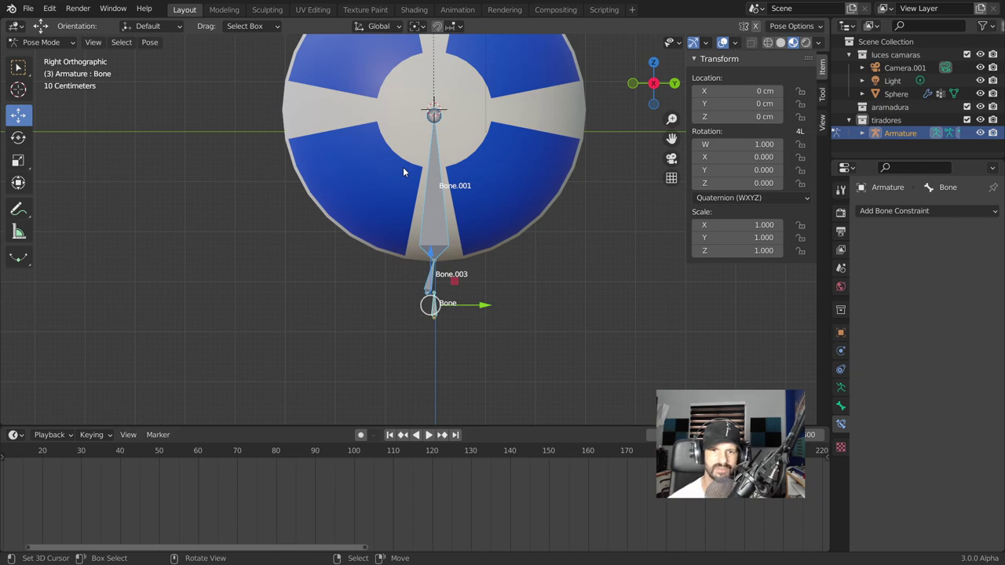
Return the armature to Edit Mode and select Bone's upper joint
click(39, 42)
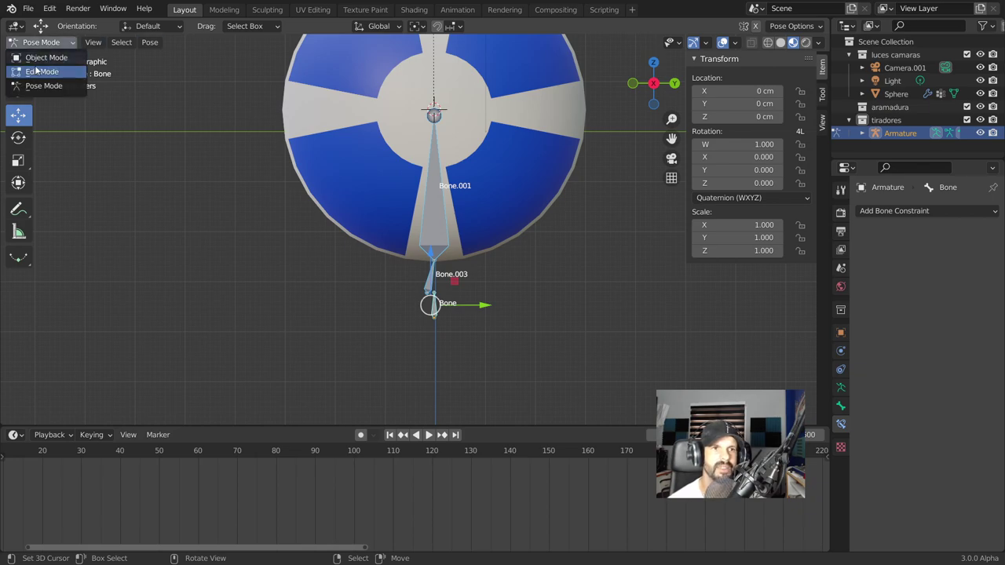
click(38, 69)
scroll(396, 289, up, 3)
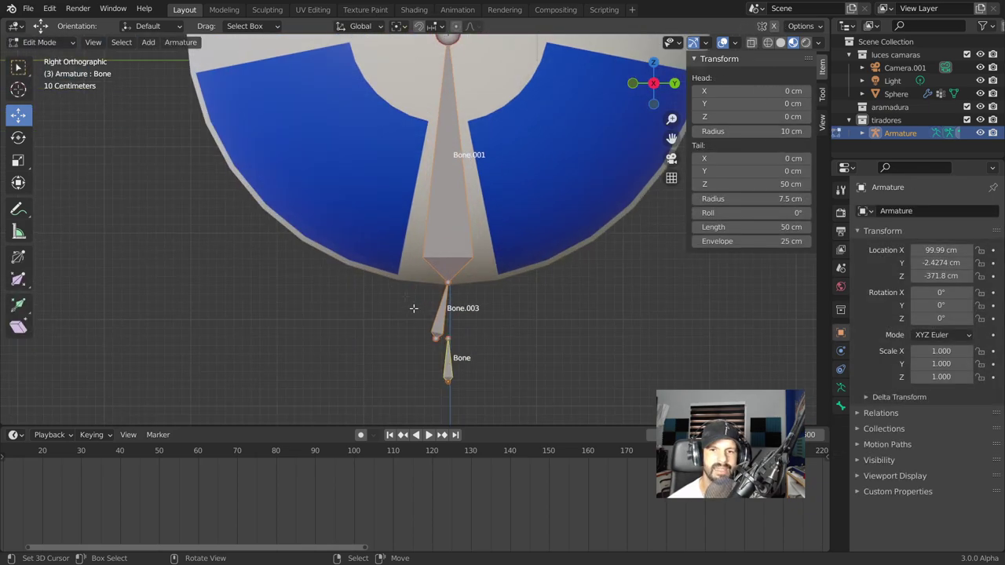
click(448, 339)
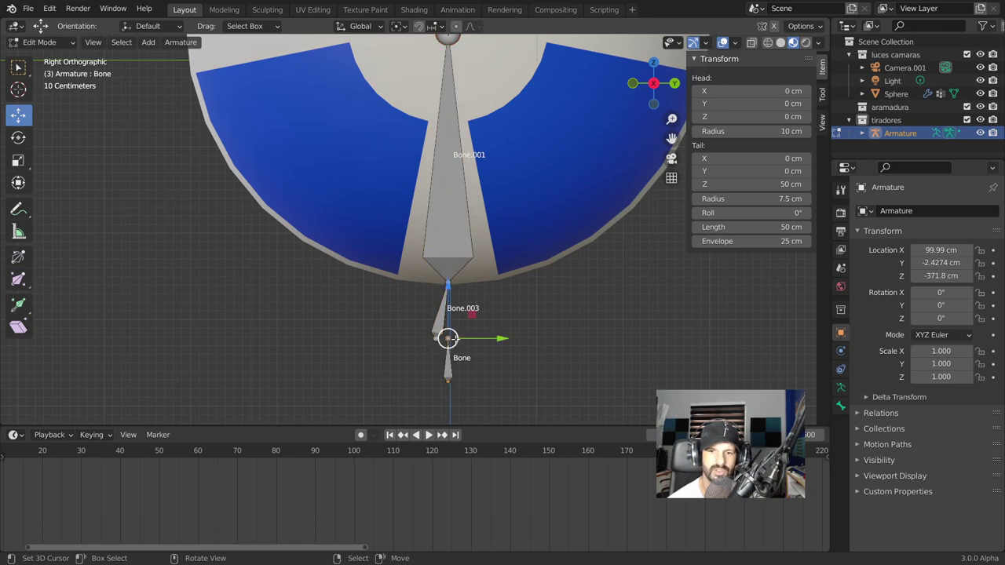
scroll(490, 294, down, 2)
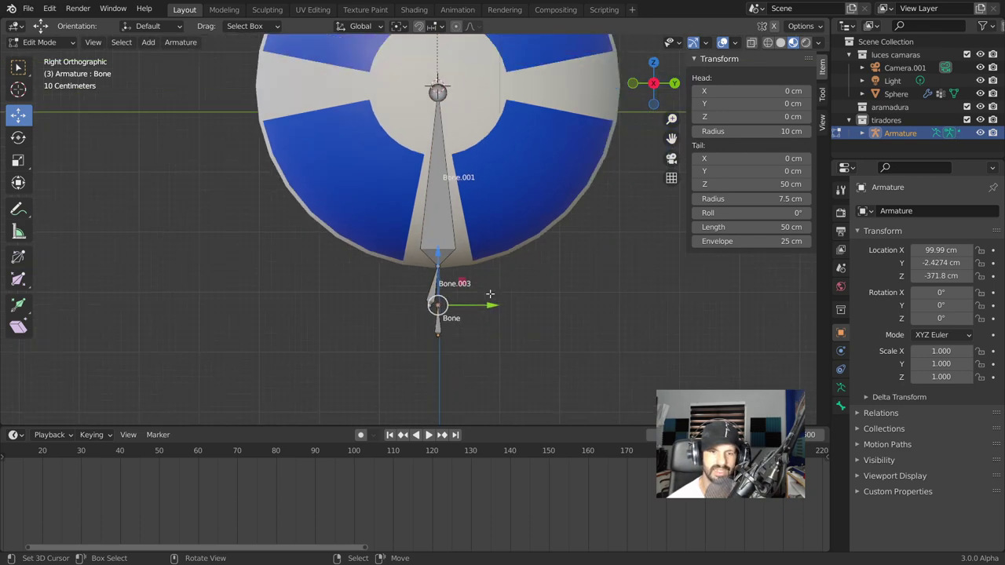
Snap Bone's selected joint to the 3D cursor at the sphere's centre
click(181, 42)
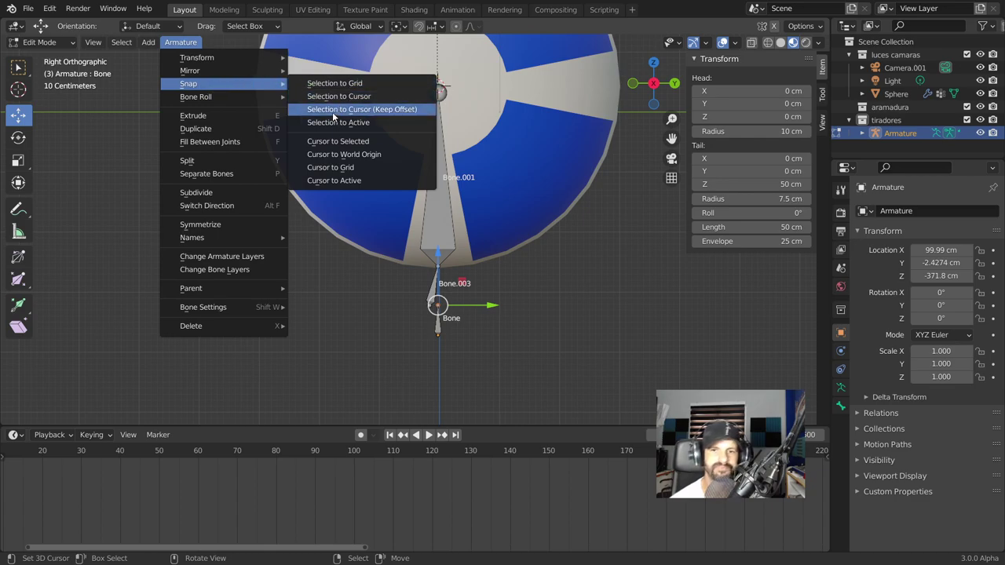
click(354, 97)
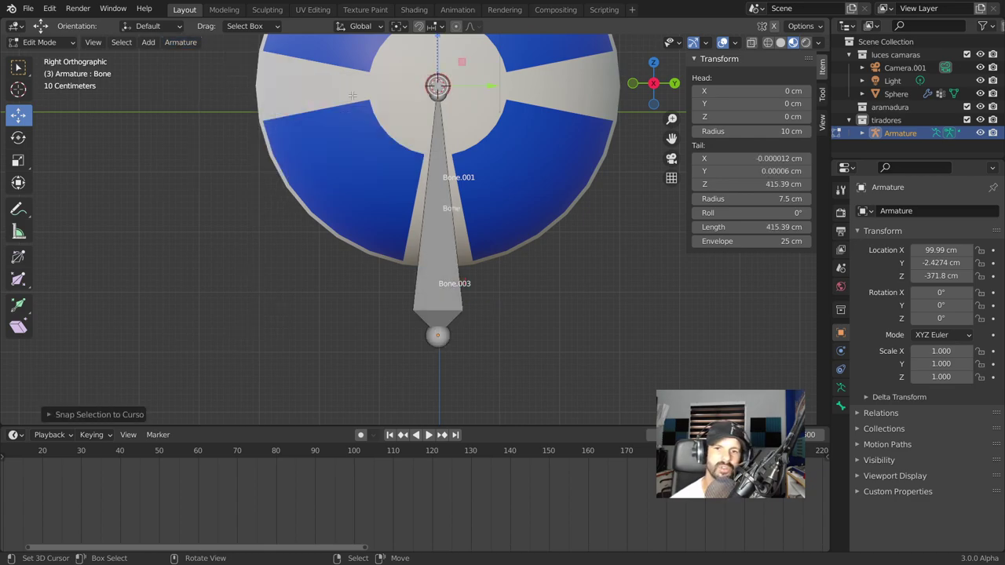
scroll(428, 126, down, 2)
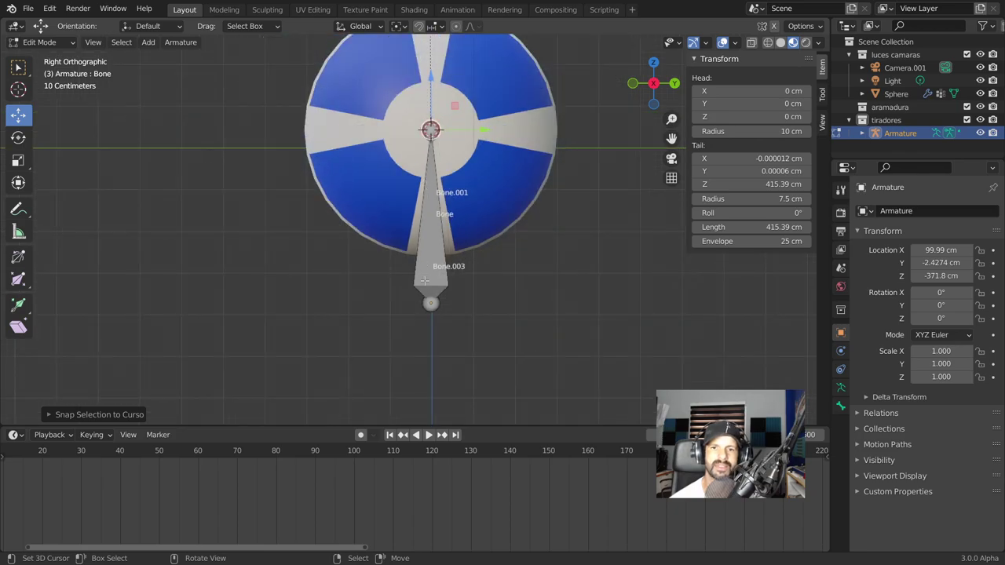
Move Bone's lower end out to the left of the sphere
key(g)
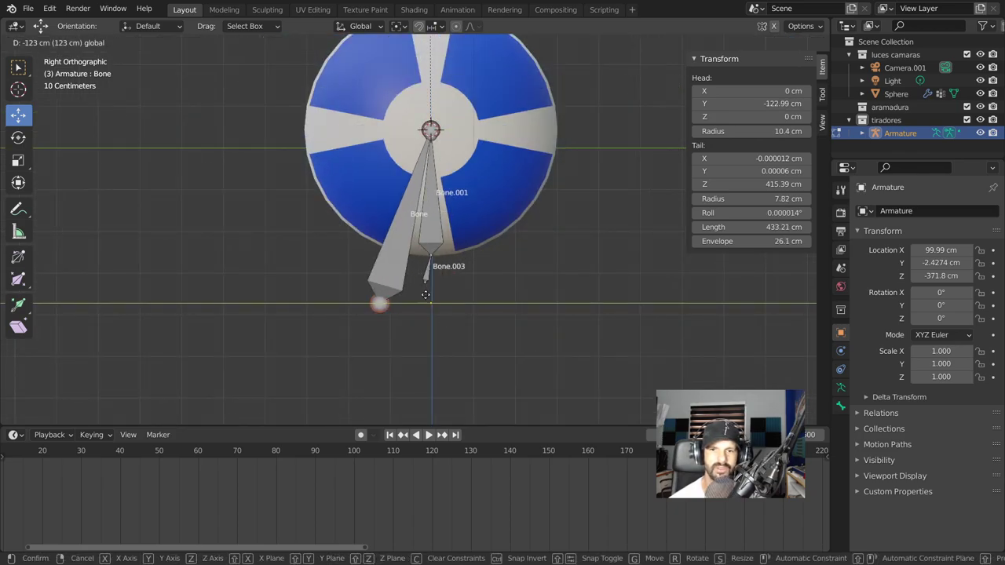
click(428, 295)
scroll(454, 222, up, 2)
shift+middle_drag(397, 318, 377, 265)
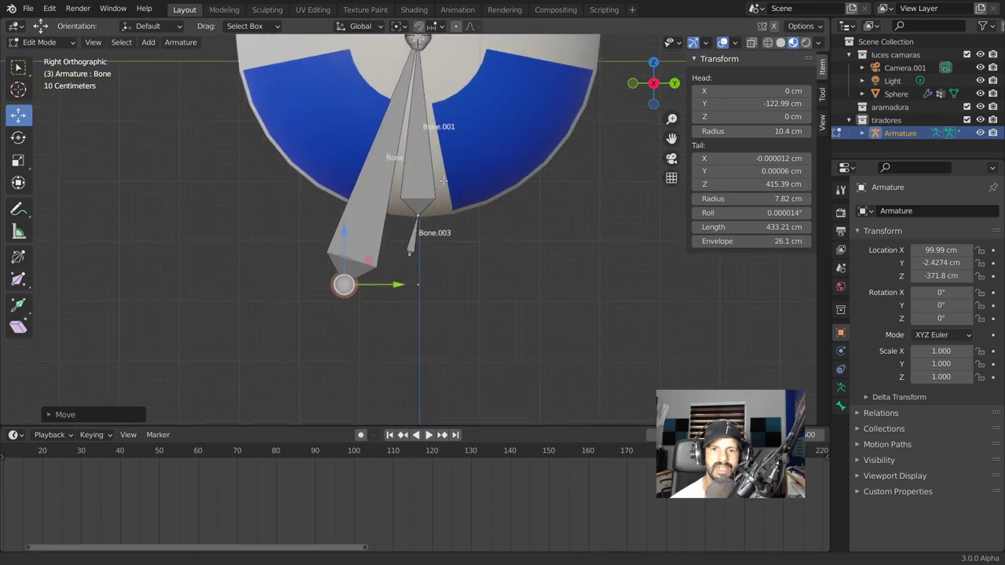
scroll(367, 269, down, 1)
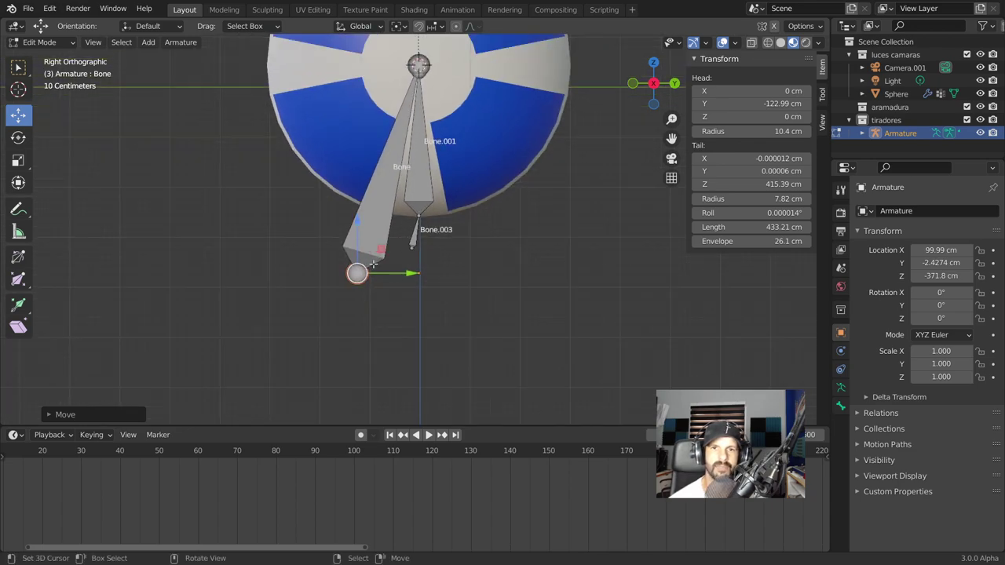
key(r)
key(Escape)
key(g)
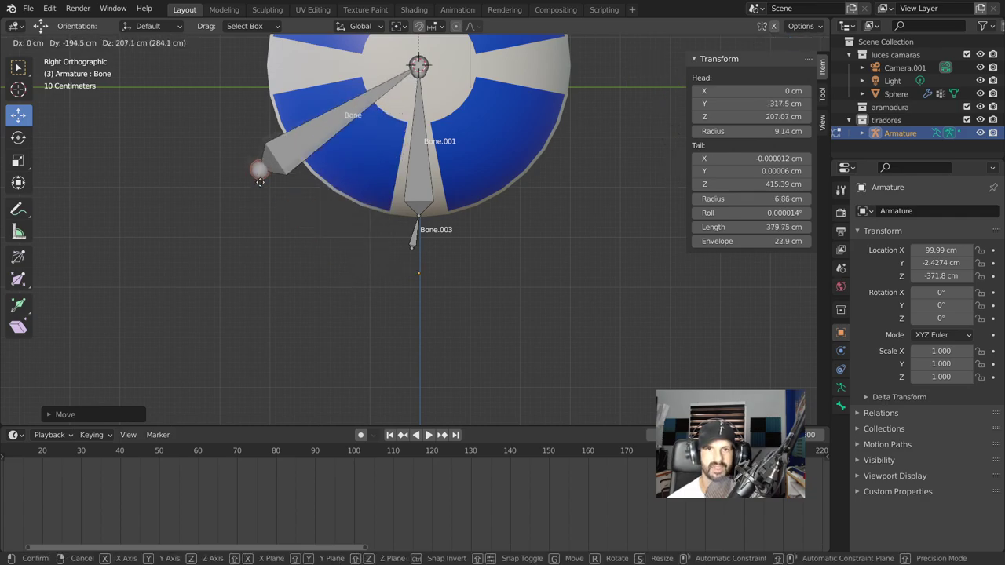
click(289, 283)
Discard an accidental duplicate of the bone
key(shift+d)
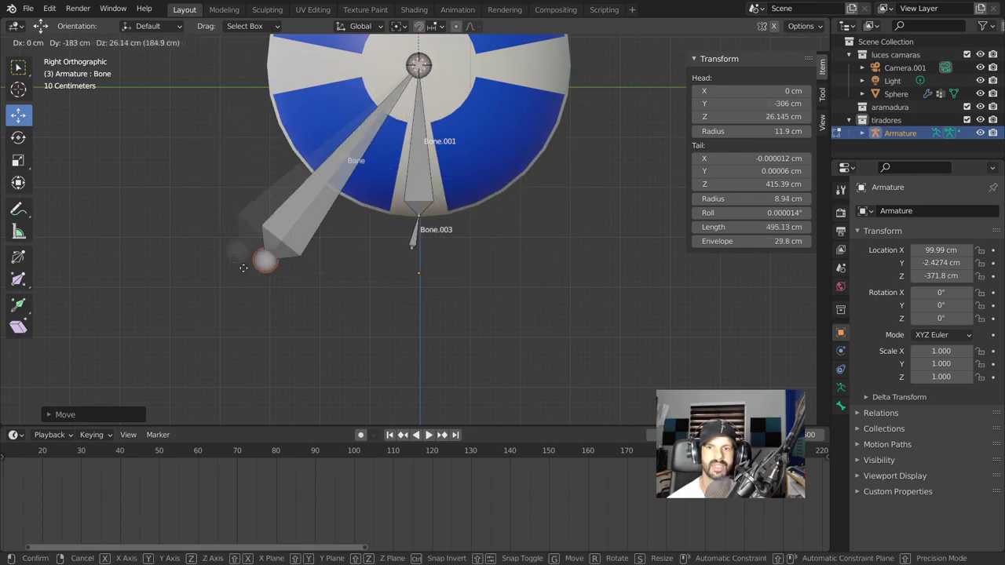
key(Escape)
key(ctrl+z)
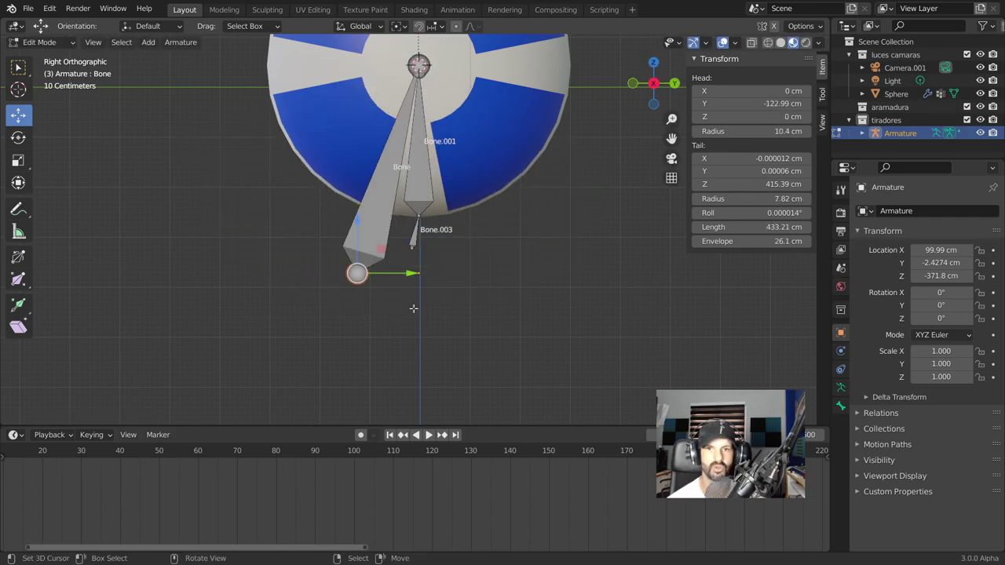
scroll(412, 306, up, 2)
scroll(416, 291, down, 2)
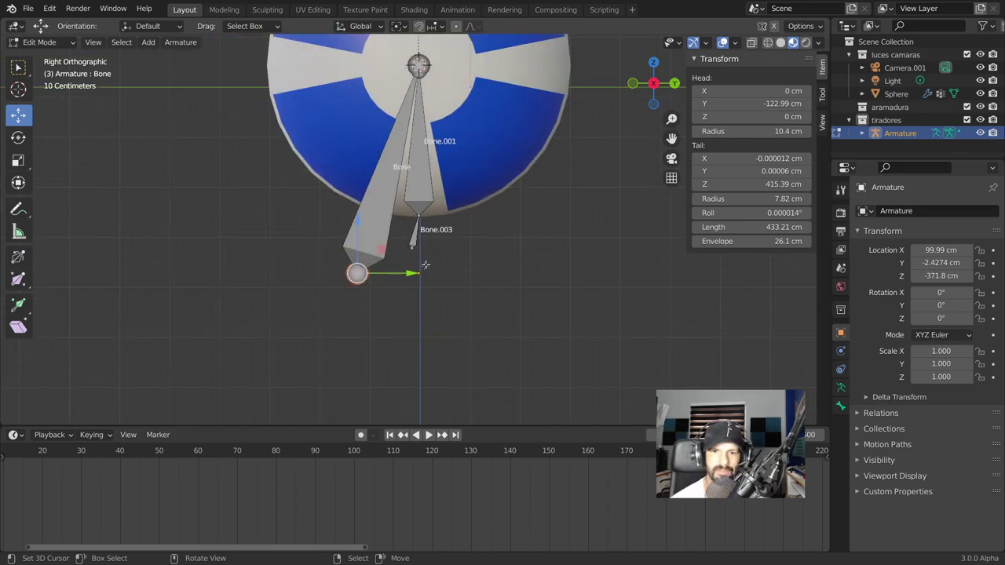
shift+middle_drag(425, 264, 429, 281)
Select Bone.003 and extend it downward along Z below the sphere
click(426, 258)
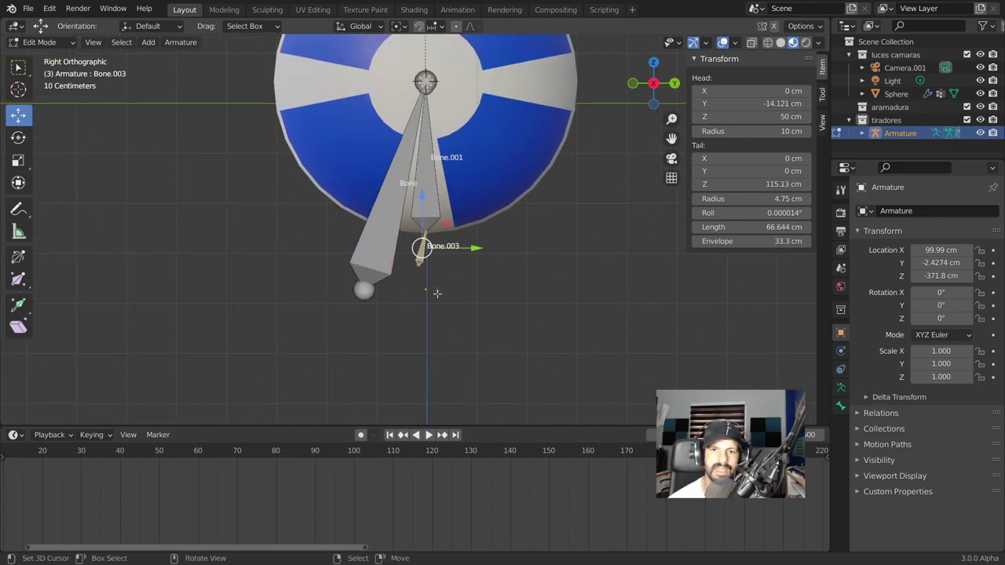
key(g)
key(z)
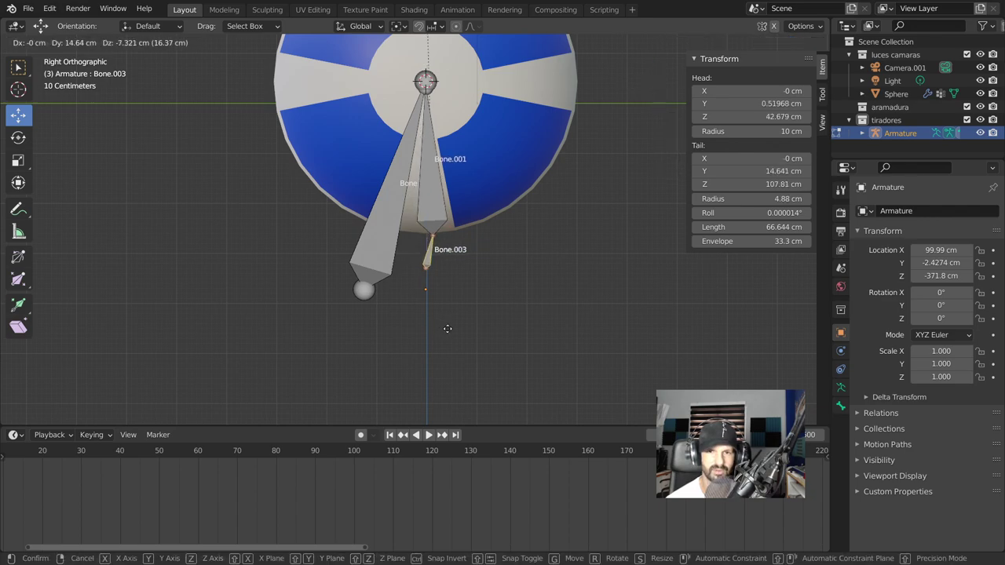
click(440, 344)
key(g)
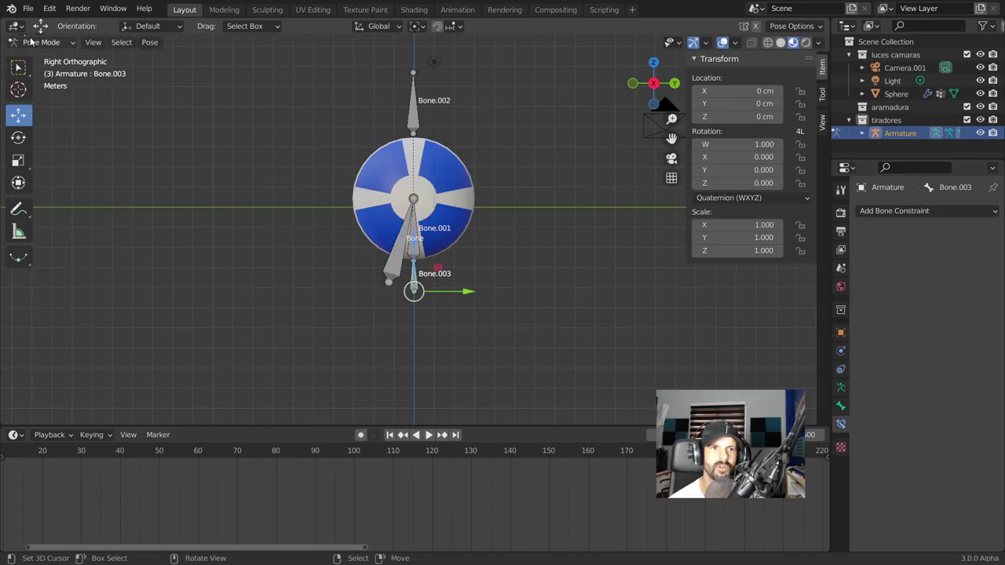
click(36, 41)
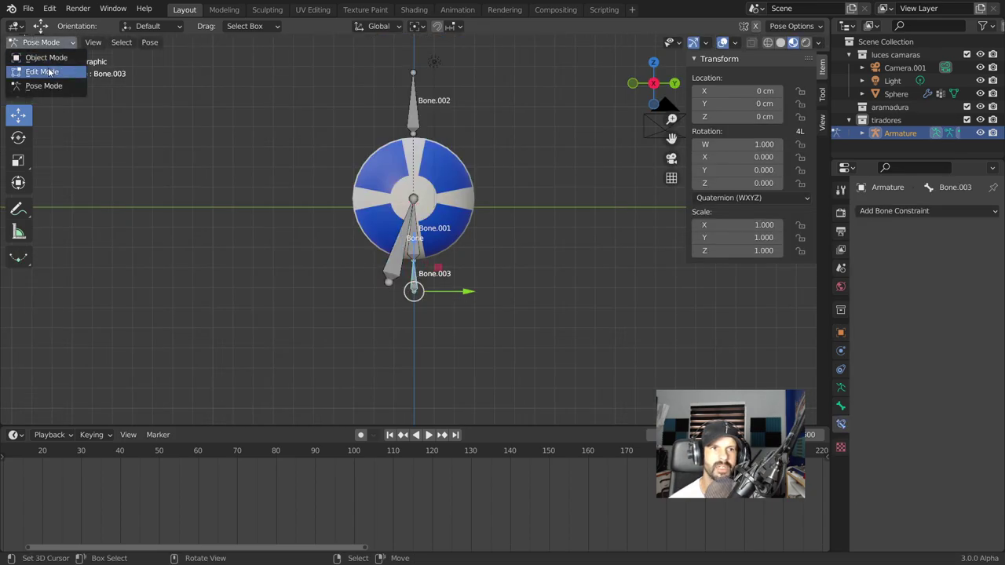
In Edit Mode, parent Bone.003 to Bone with Keep Offset
click(39, 69)
shift+click(396, 247)
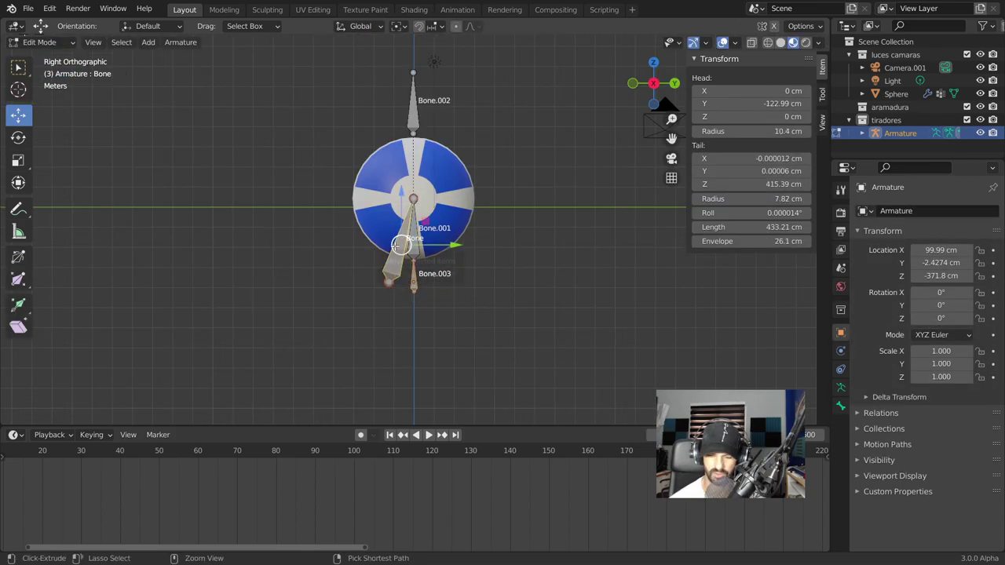
key(ctrl+p)
click(394, 246)
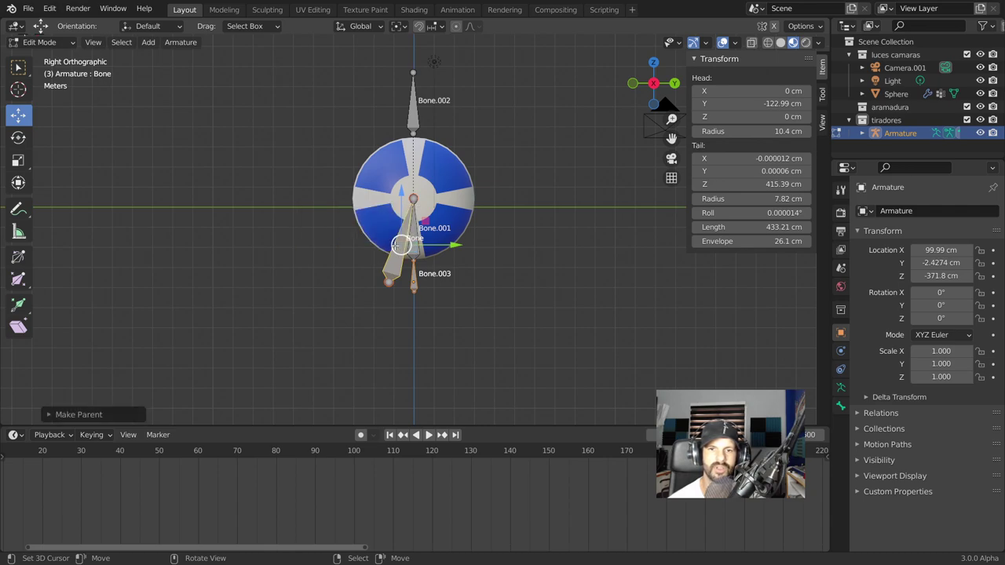
Parent Bone.002 above the sphere to Bone with Keep Offset
click(417, 98)
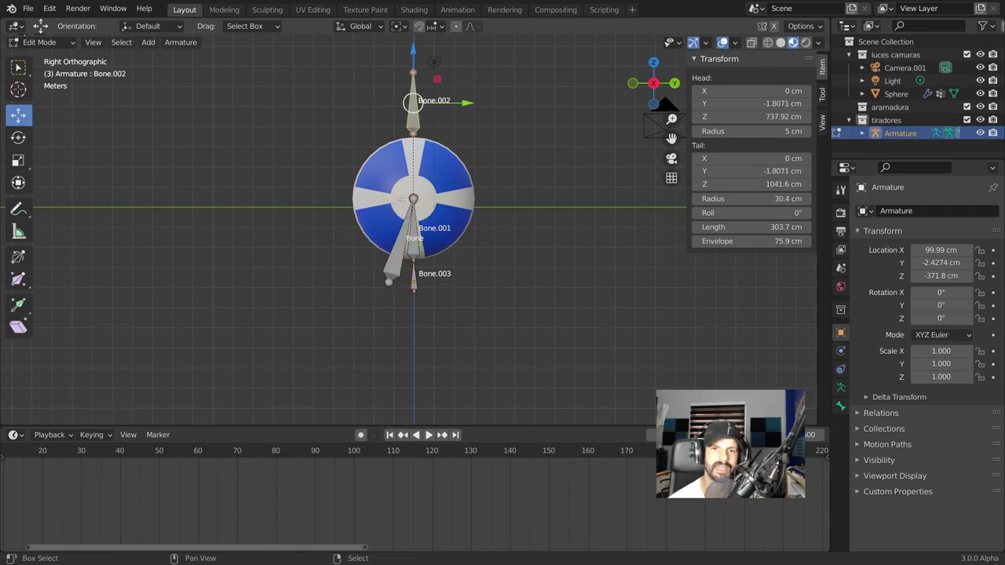
shift+click(397, 248)
key(ctrl+p)
click(395, 246)
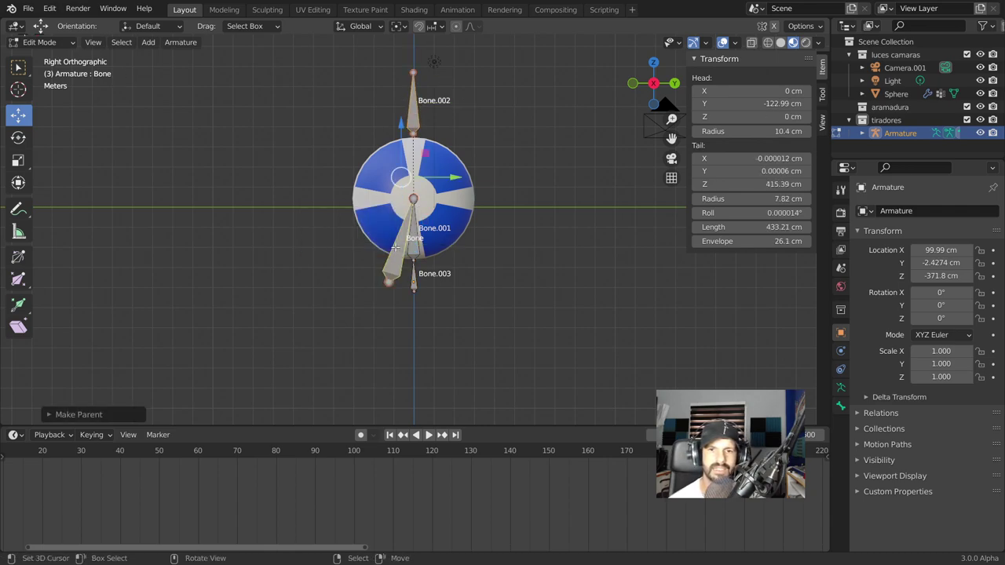
scroll(425, 296, up, 2)
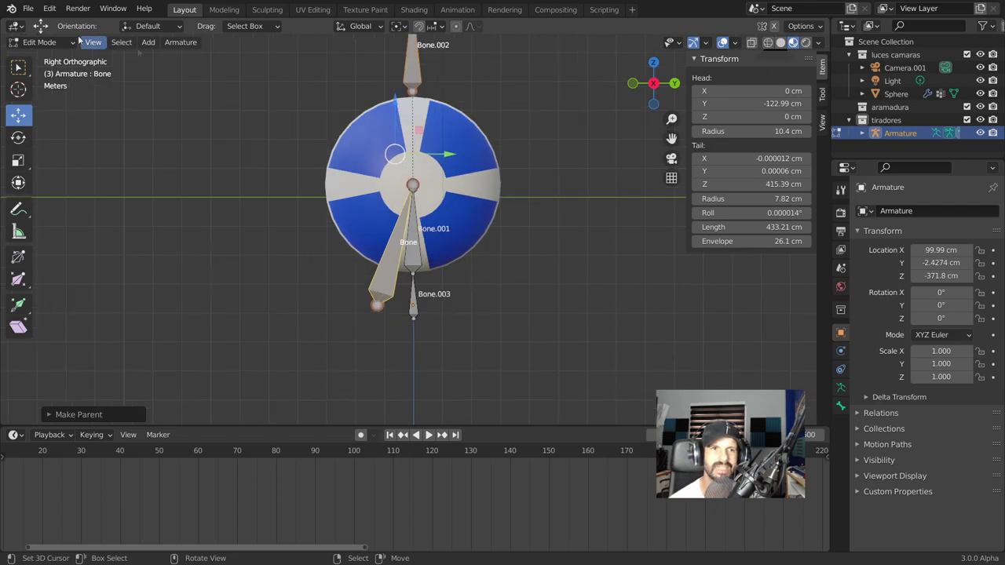
click(41, 42)
Test-move the bone chain and Bone.003 in Pose Mode, then reset them to rest
click(43, 85)
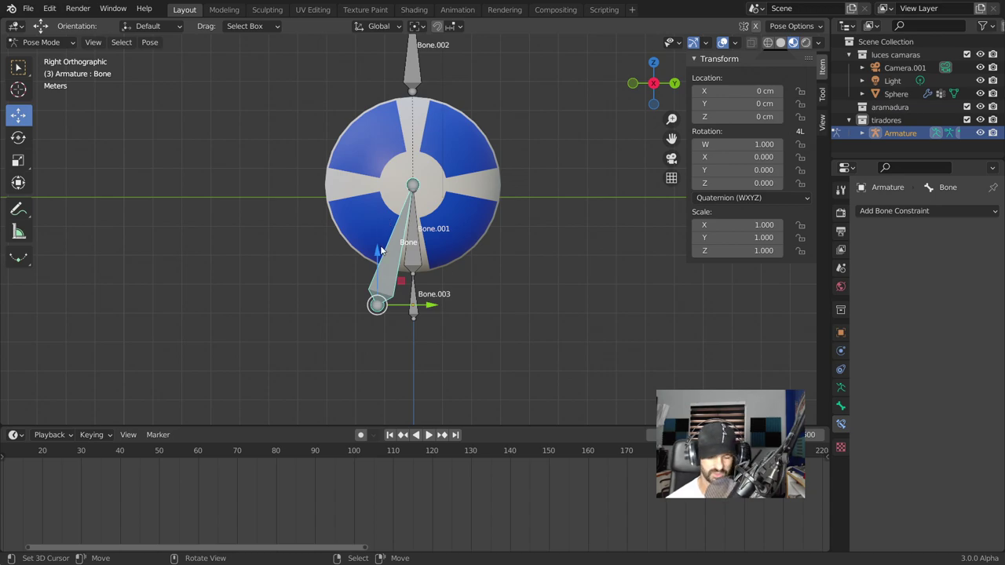
key(g)
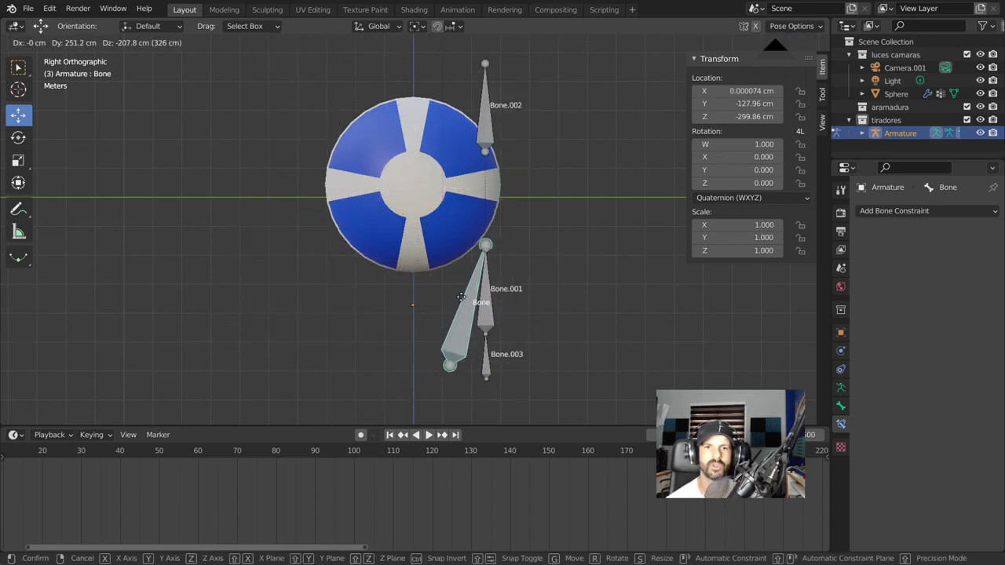
click(450, 230)
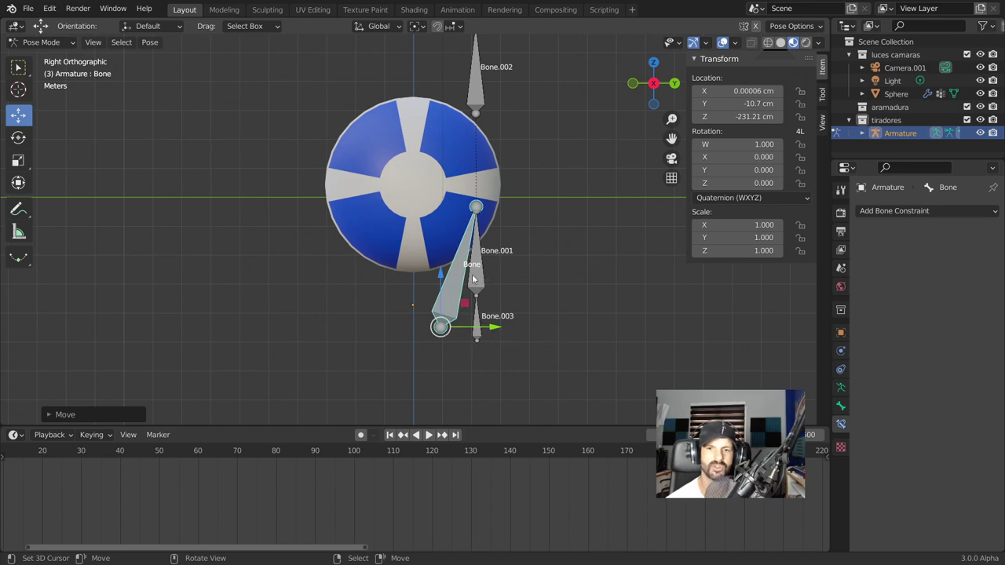
key(ctrl+z)
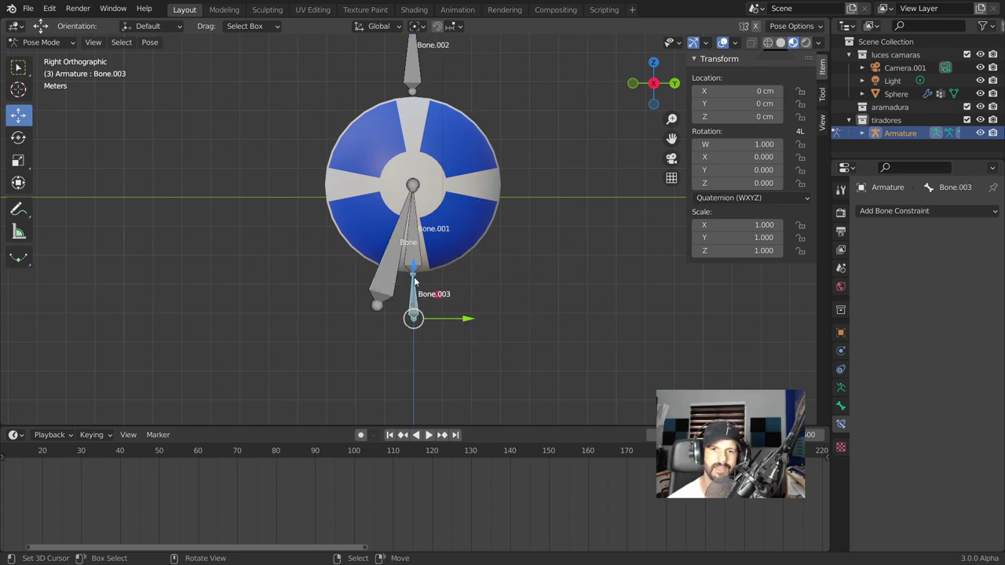
key(g)
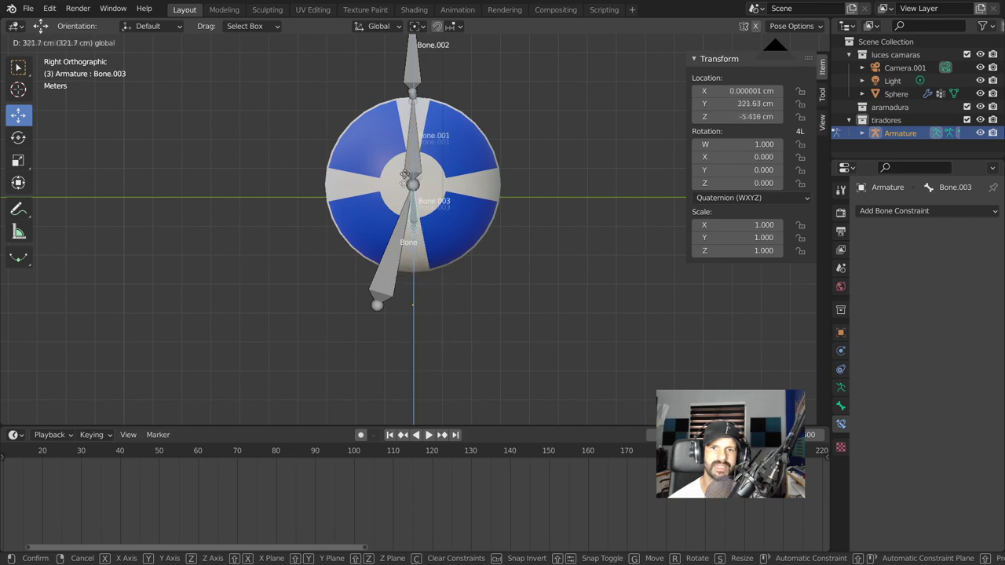
click(431, 183)
key(alt+g)
Make Bone.001 active and open its Add Bone Constraint list
scroll(440, 189, up, 2)
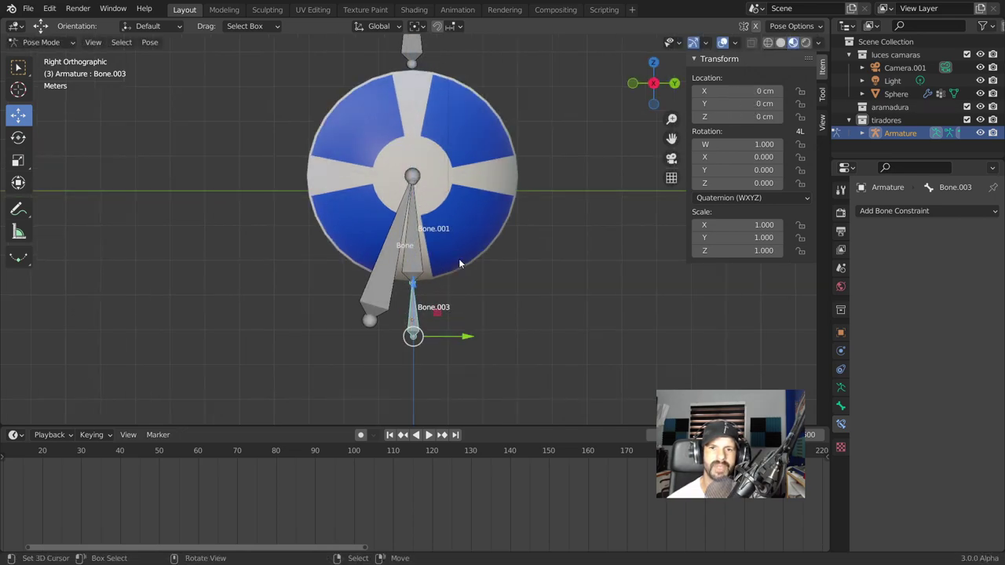
scroll(467, 205, down, 1)
scroll(465, 206, down, 1)
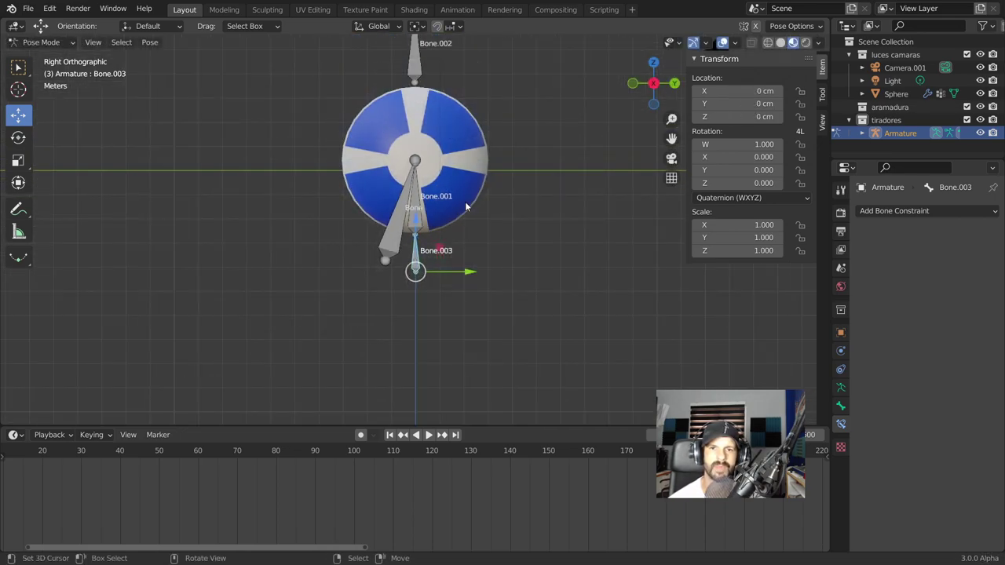
click(421, 220)
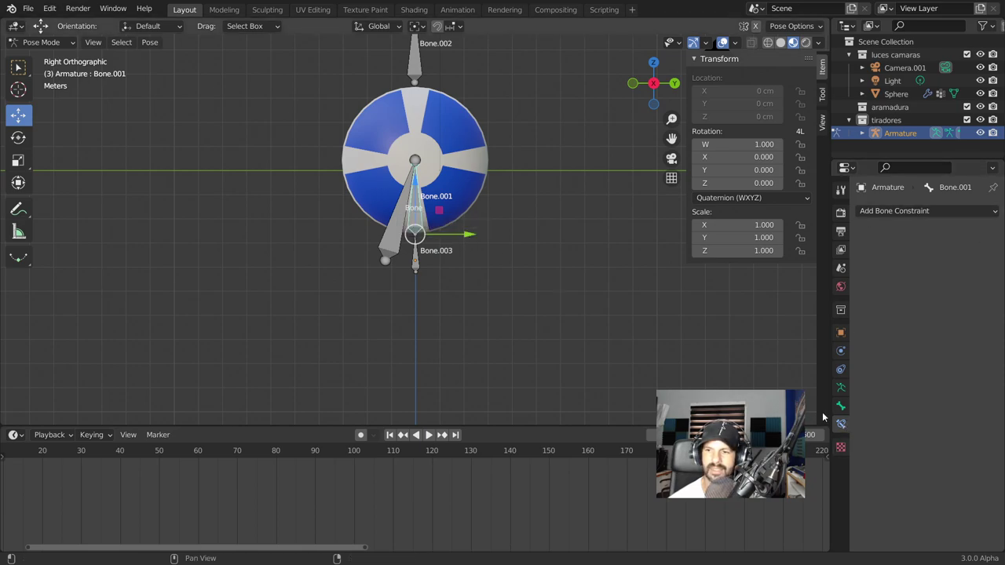
click(914, 212)
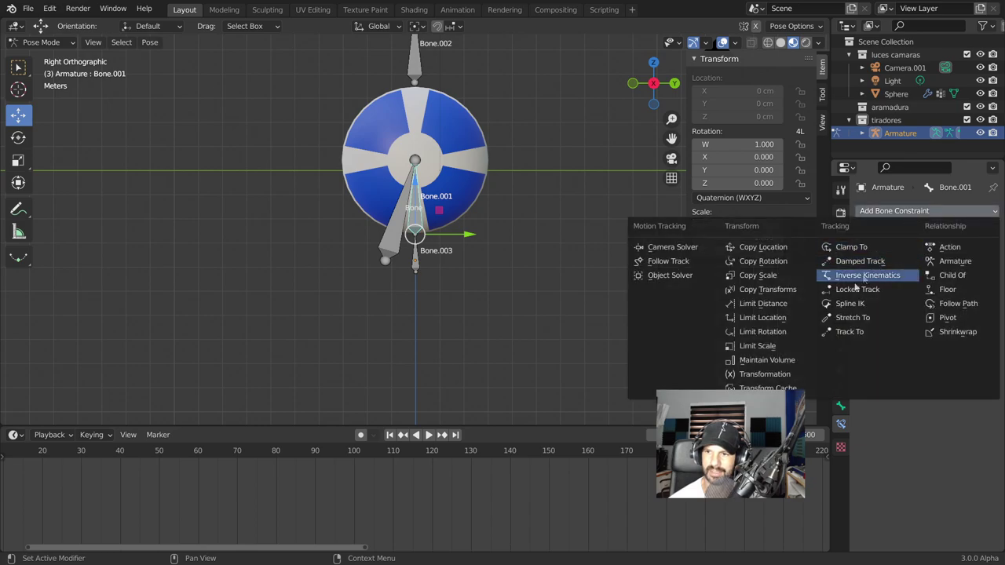
Add a Stretch To constraint targeting the Armature's Bone.002, then grab Bone.003 to test
click(846, 321)
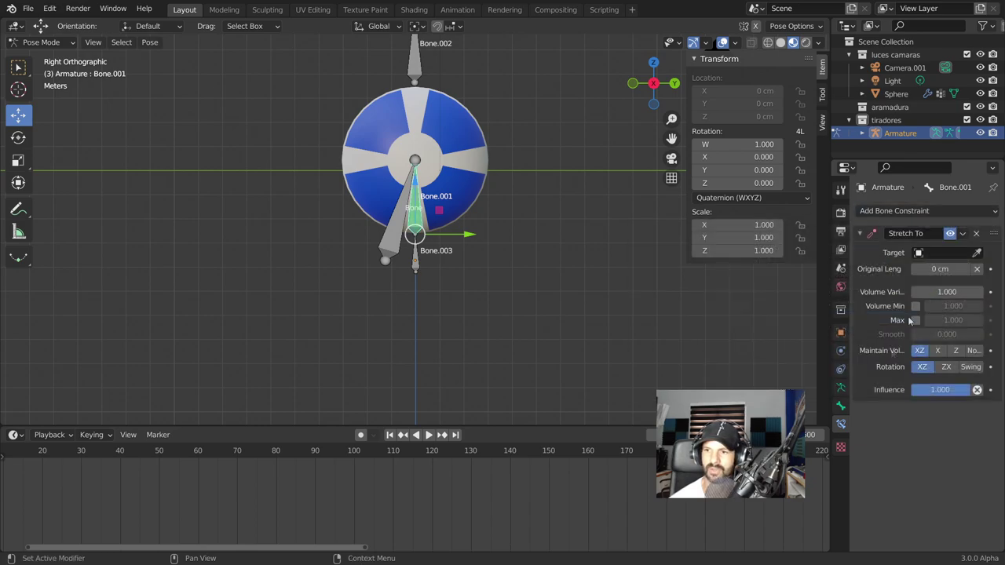
click(977, 253)
click(413, 40)
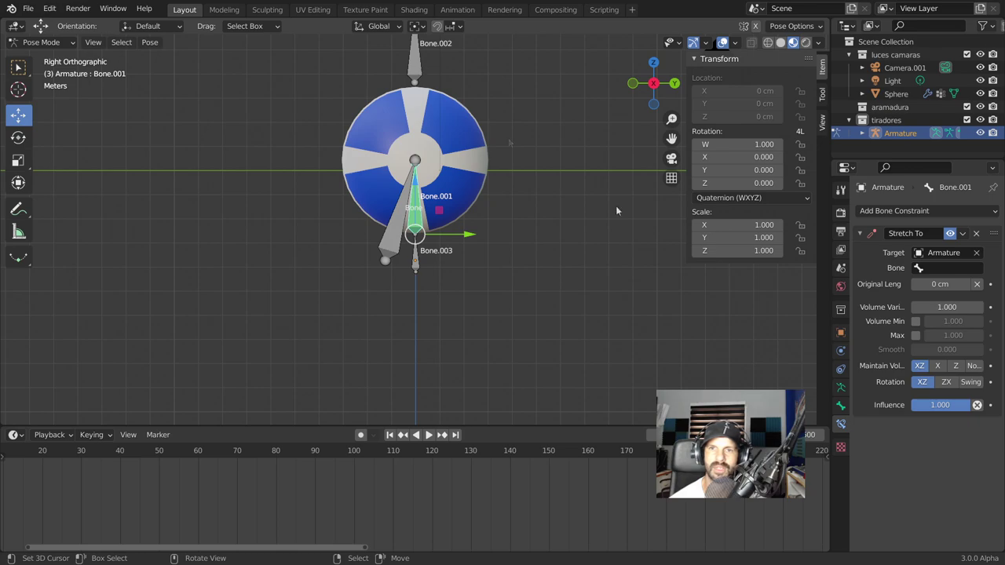
click(935, 269)
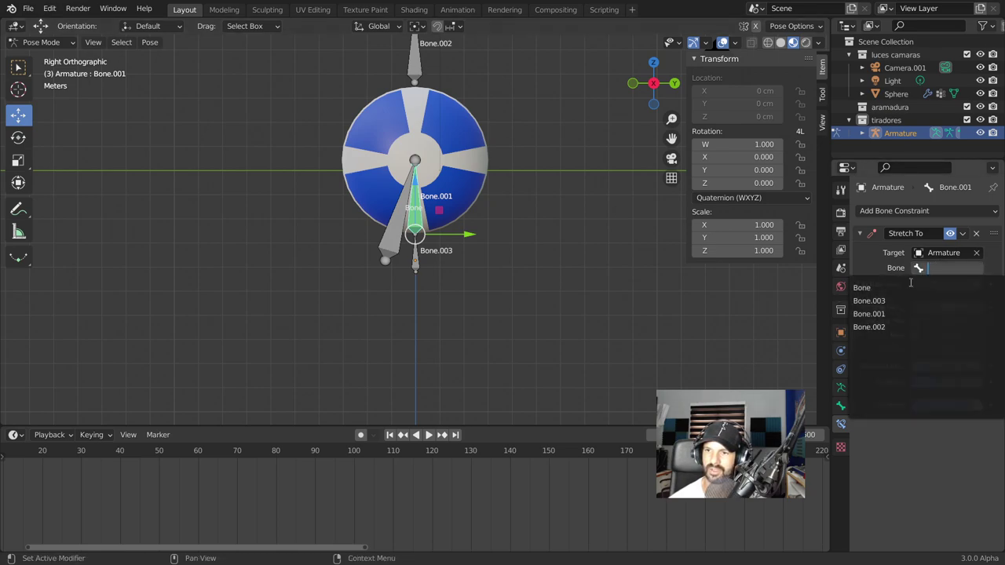
click(904, 326)
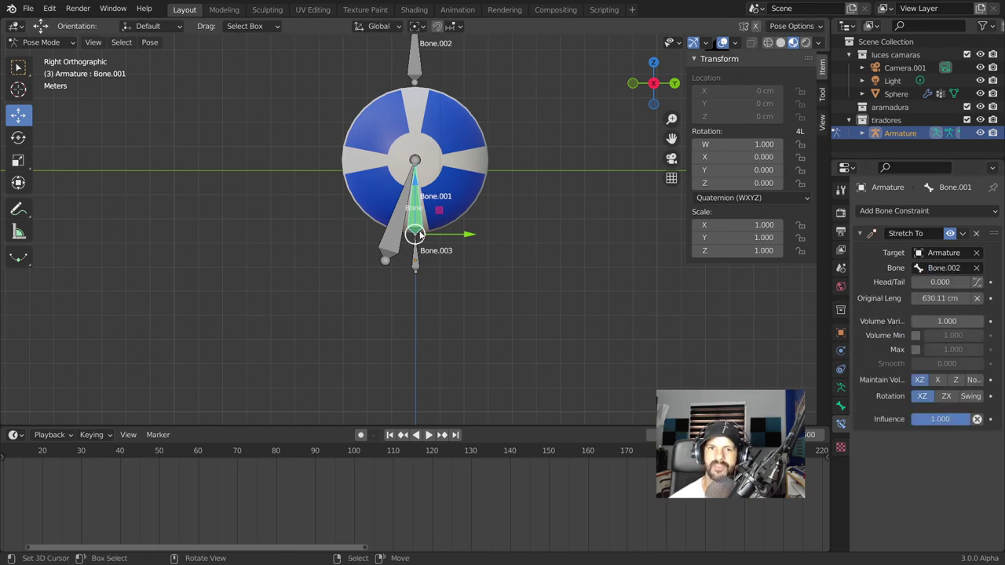
click(417, 257)
key(g)
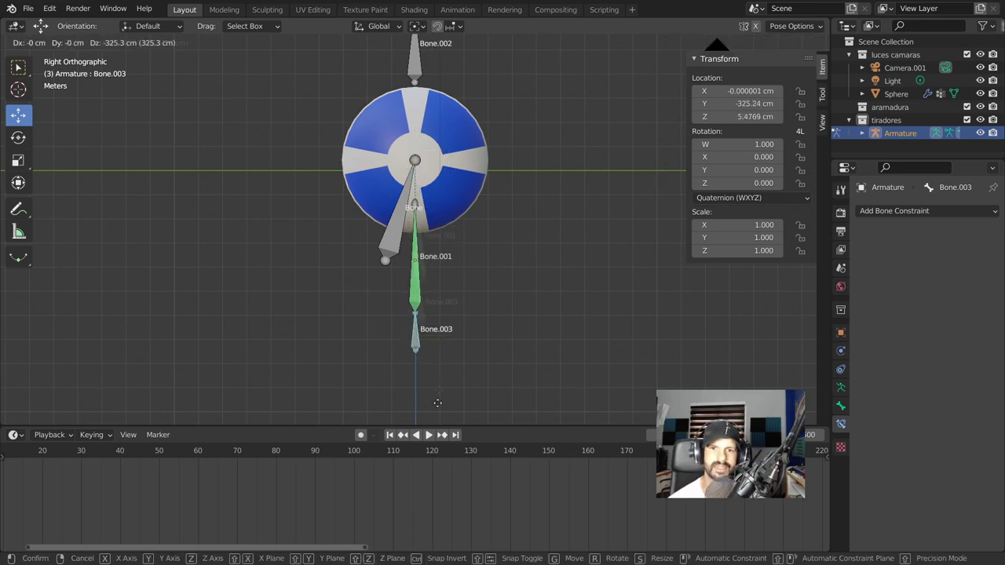
click(441, 357)
key(ctrl+z)
scroll(407, 173, up, 3)
scroll(407, 173, down, 2)
click(424, 53)
scroll(424, 56, down, 3)
key(g)
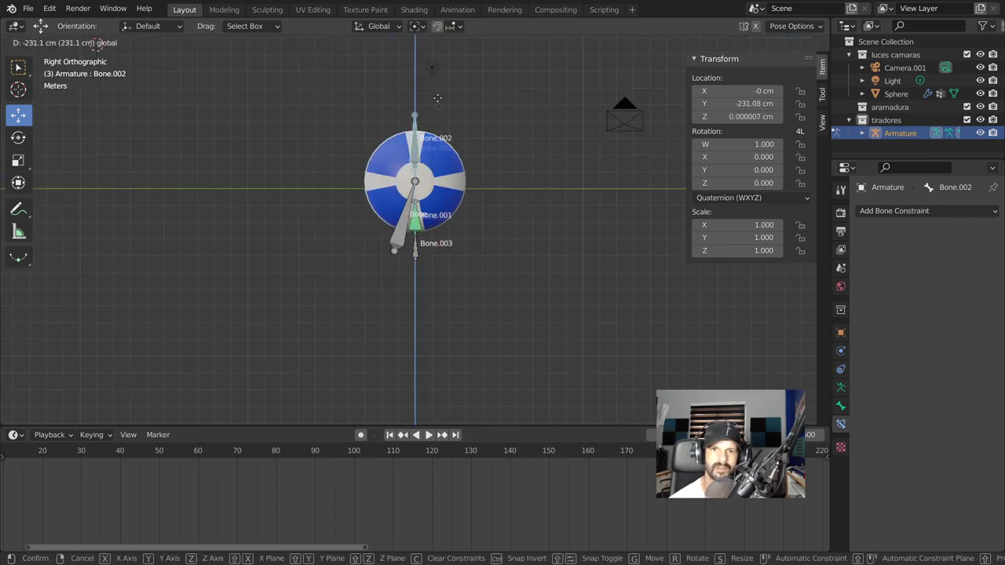
click(442, 75)
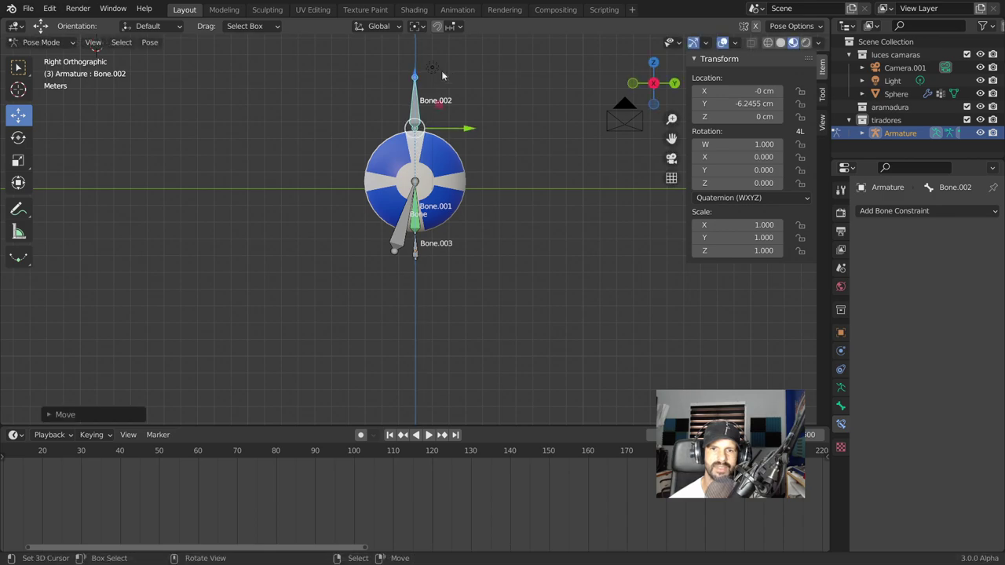
click(416, 259)
key(g)
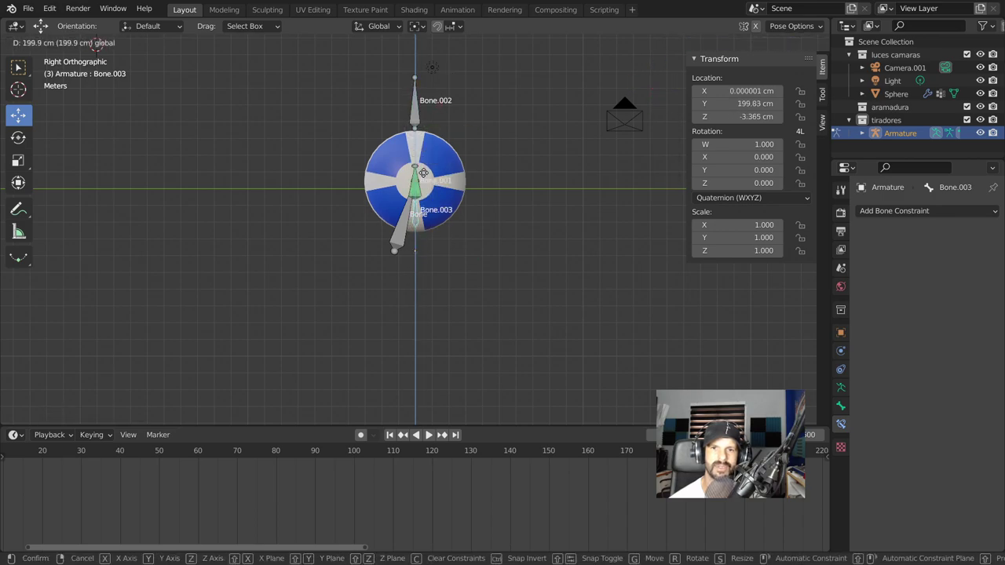
click(438, 221)
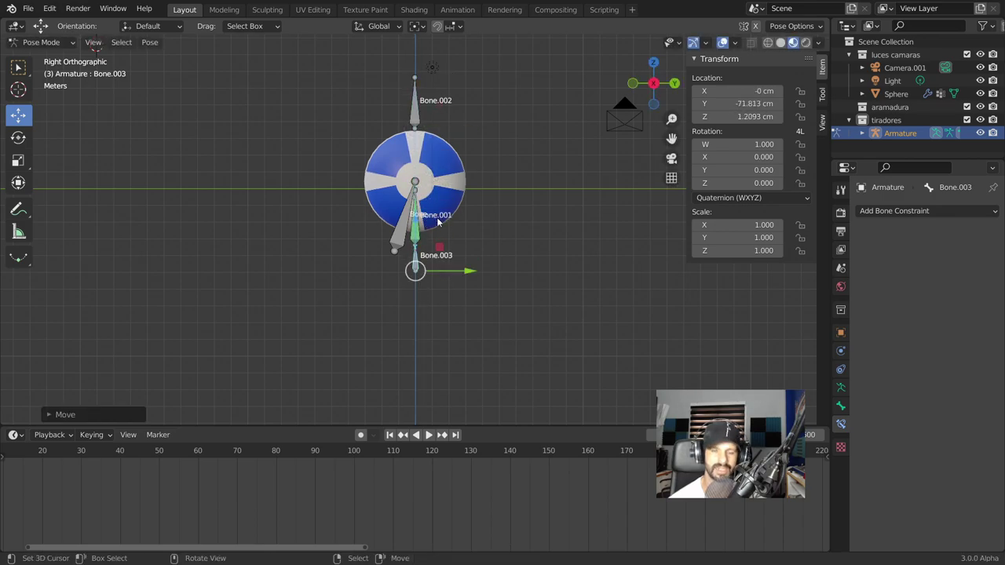
key(alt+g)
scroll(449, 246, up, 3)
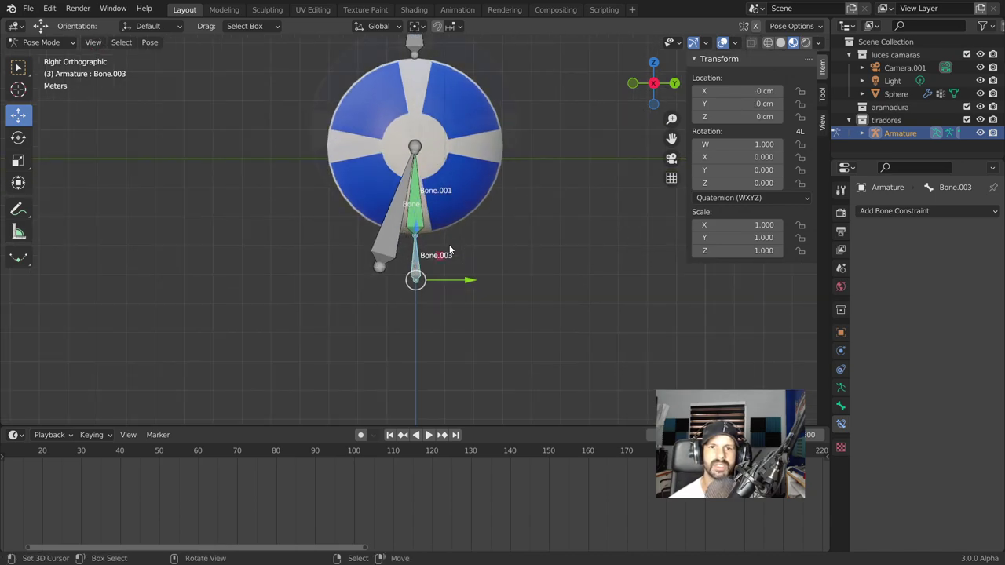
scroll(449, 246, up, 2)
scroll(374, 253, down, 2)
click(374, 252)
scroll(382, 258, down, 2)
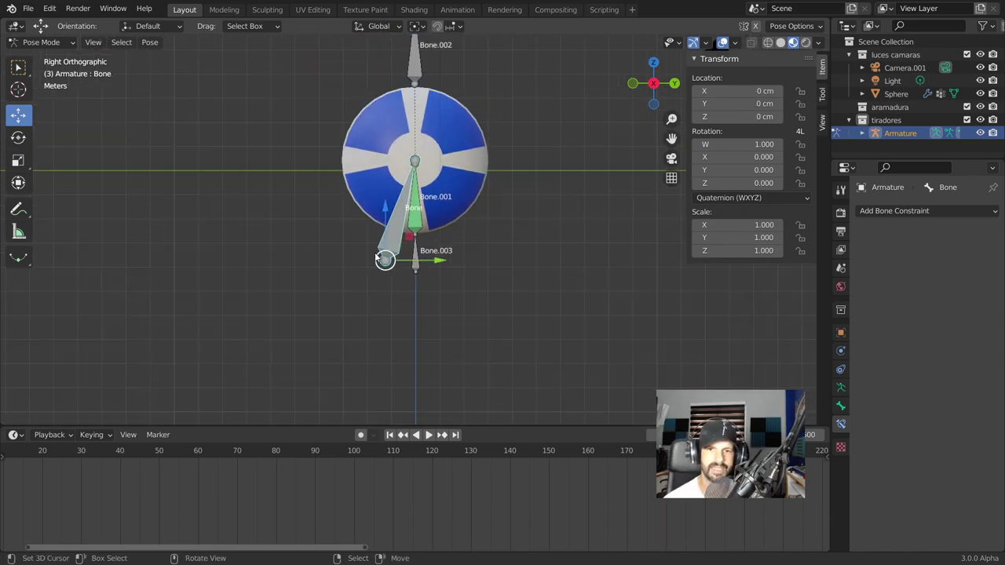
scroll(382, 259, down, 1)
key(g)
click(471, 293)
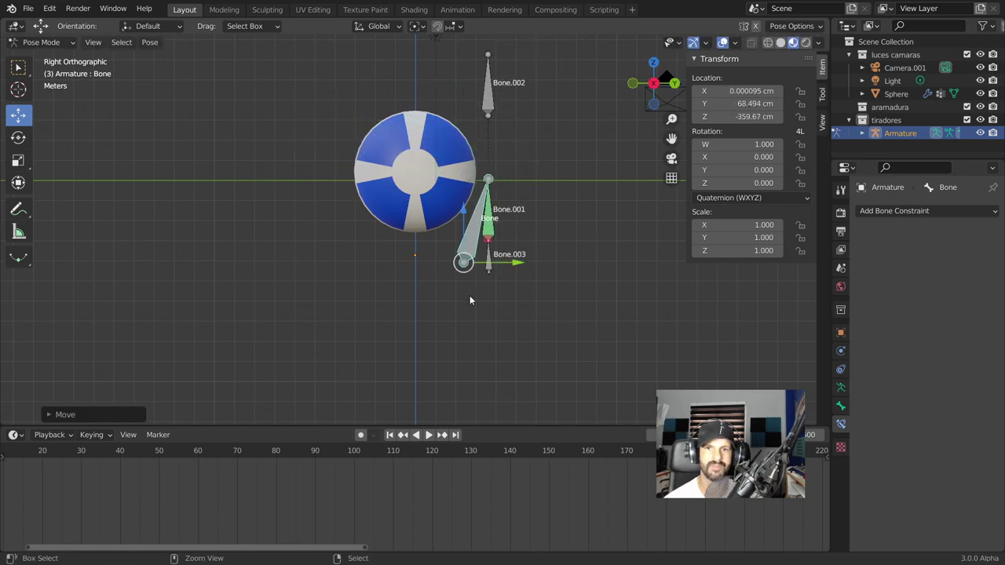
key(alt+g)
click(419, 265)
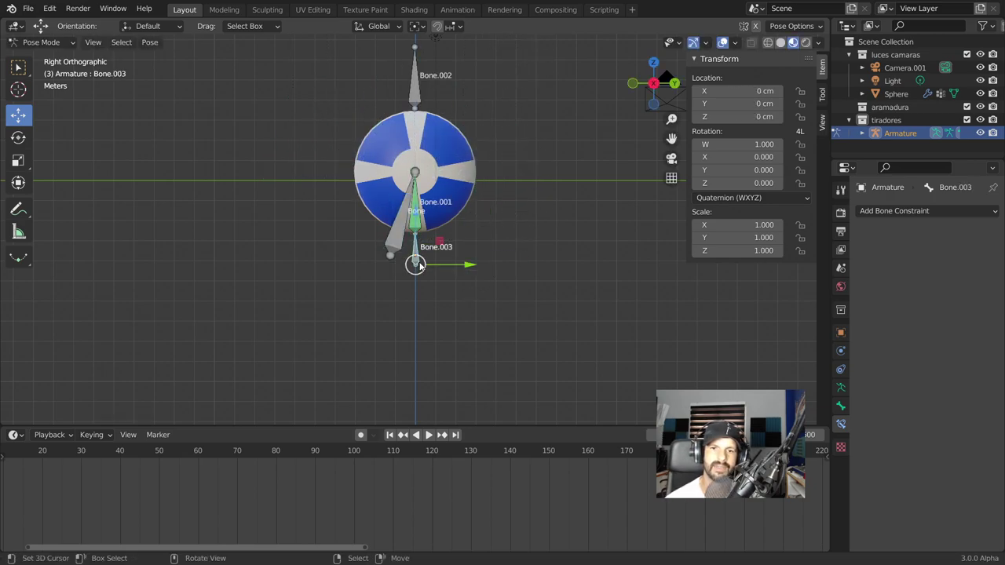
click(412, 101)
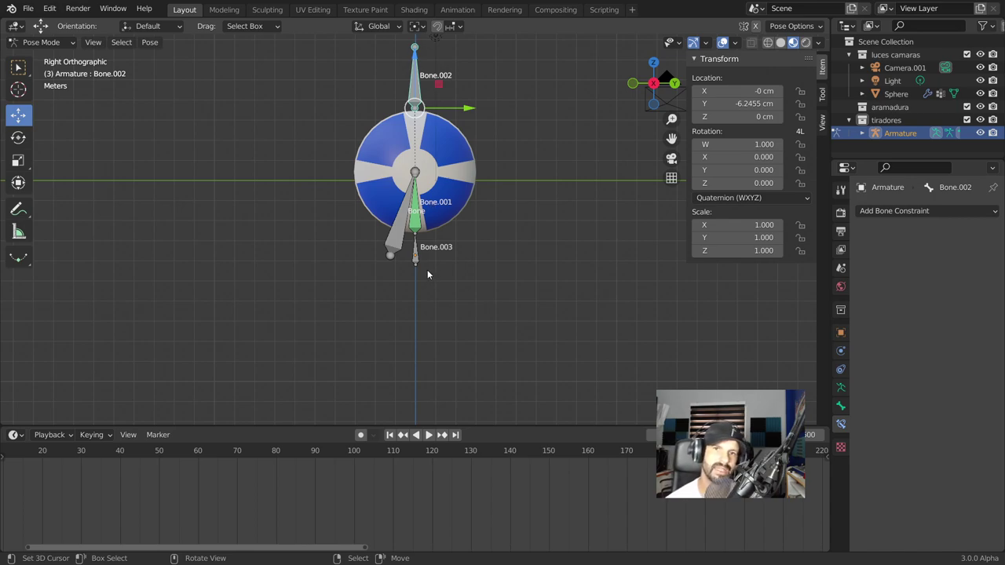
key(alt+g)
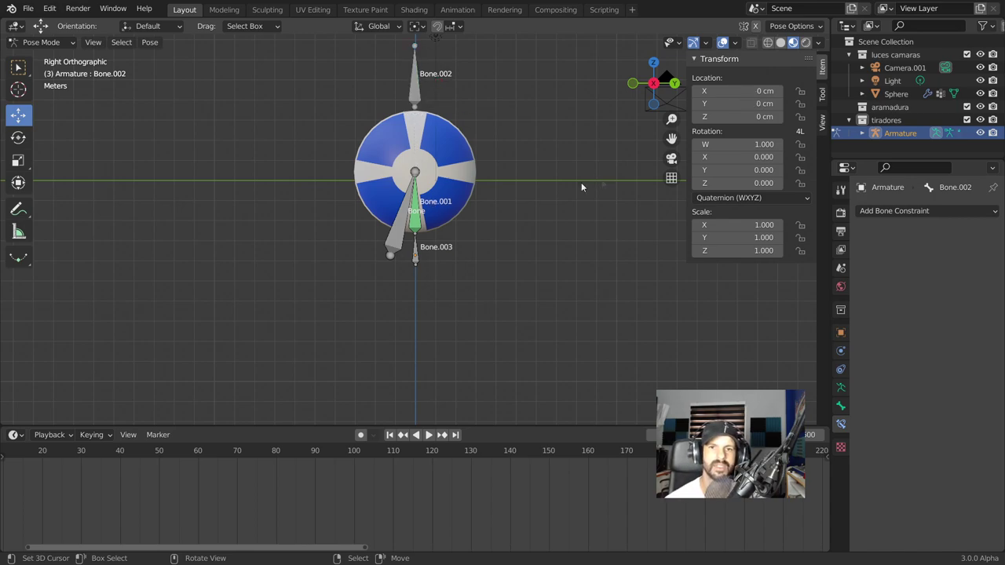
click(40, 41)
Parent the Sphere to the Armature With Automatic Weights, then return to Pose Mode
click(31, 54)
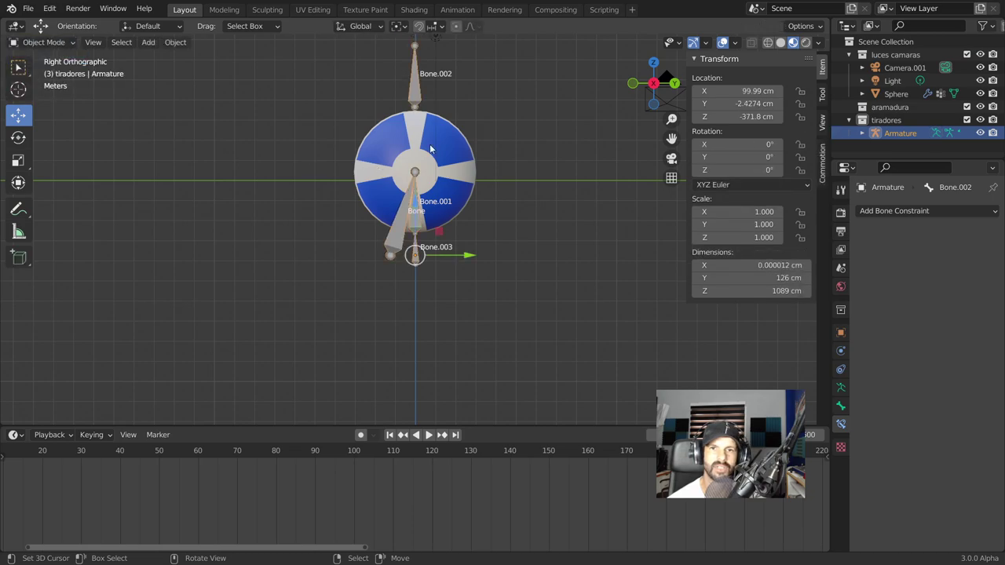
click(454, 144)
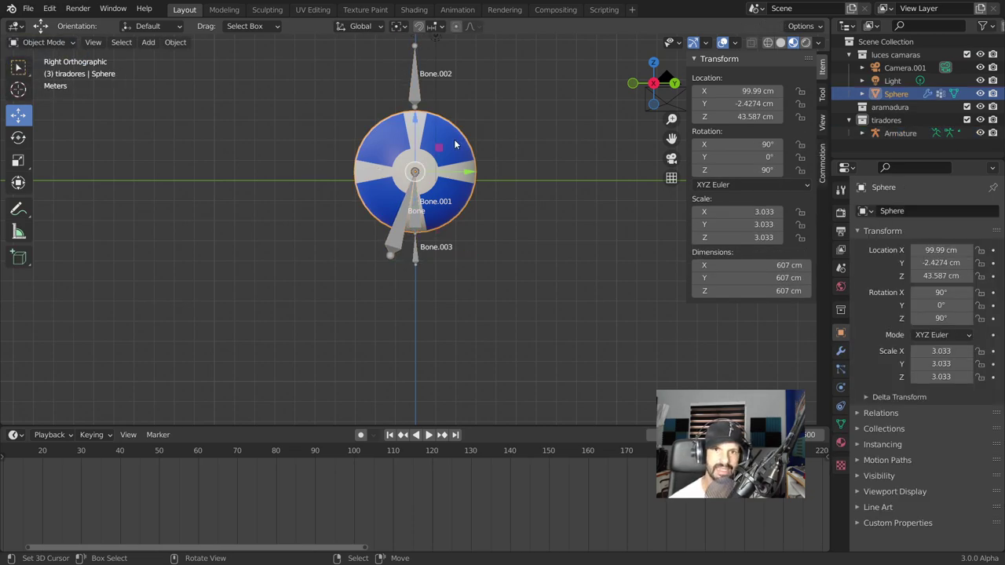
shift+click(414, 94)
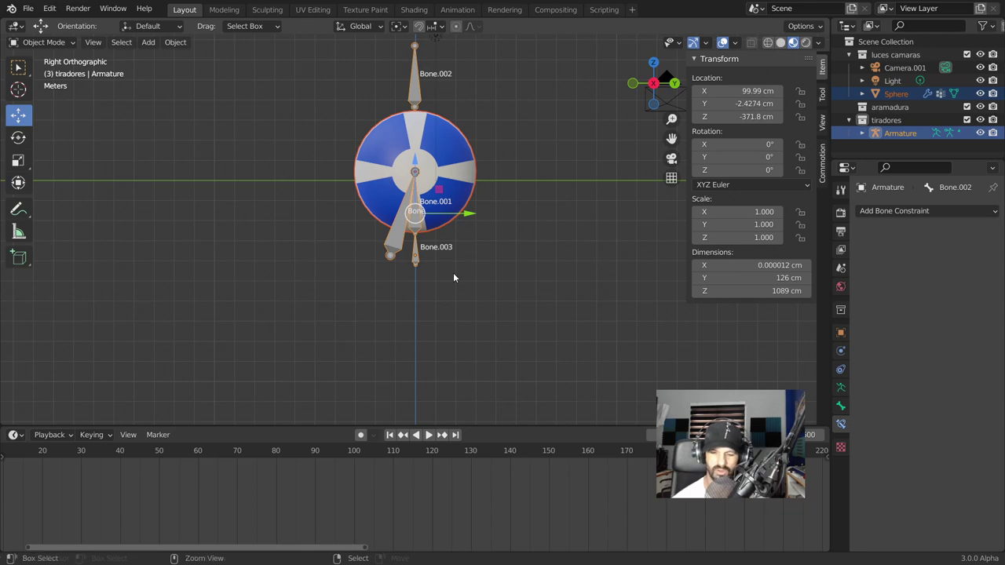
key(ctrl+p)
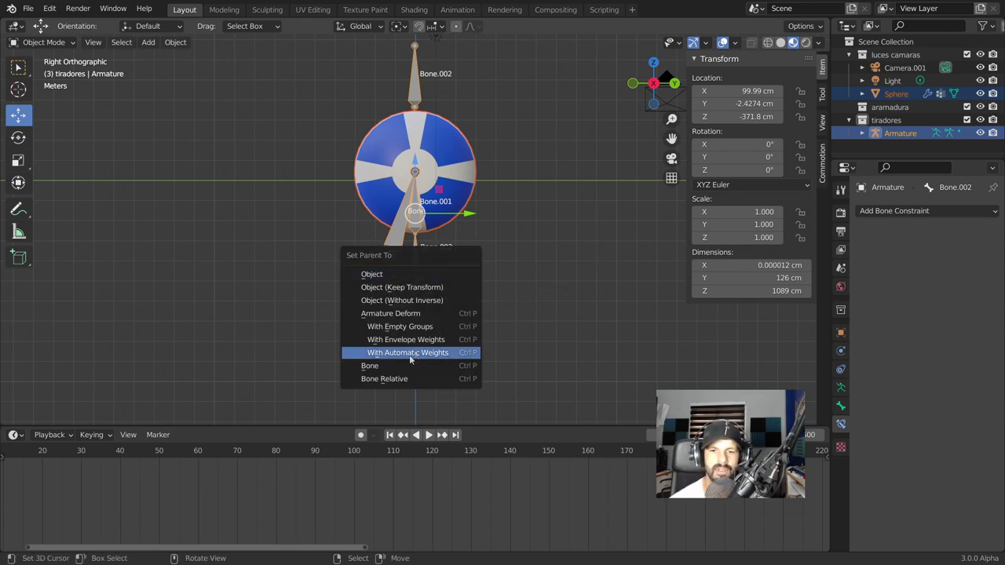
click(409, 356)
key(ctrl+Tab)
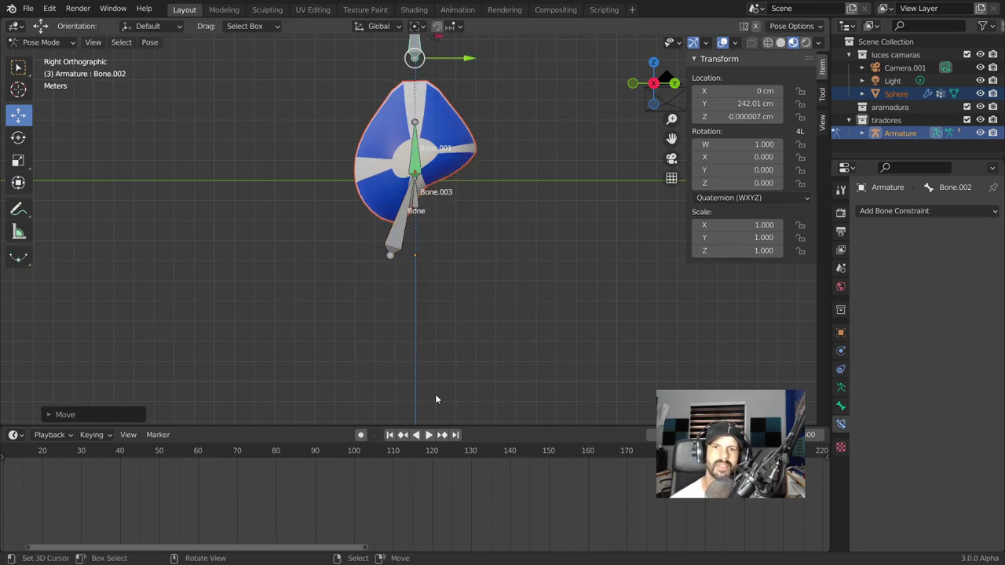
key(alt+r)
key(ctrl+z)
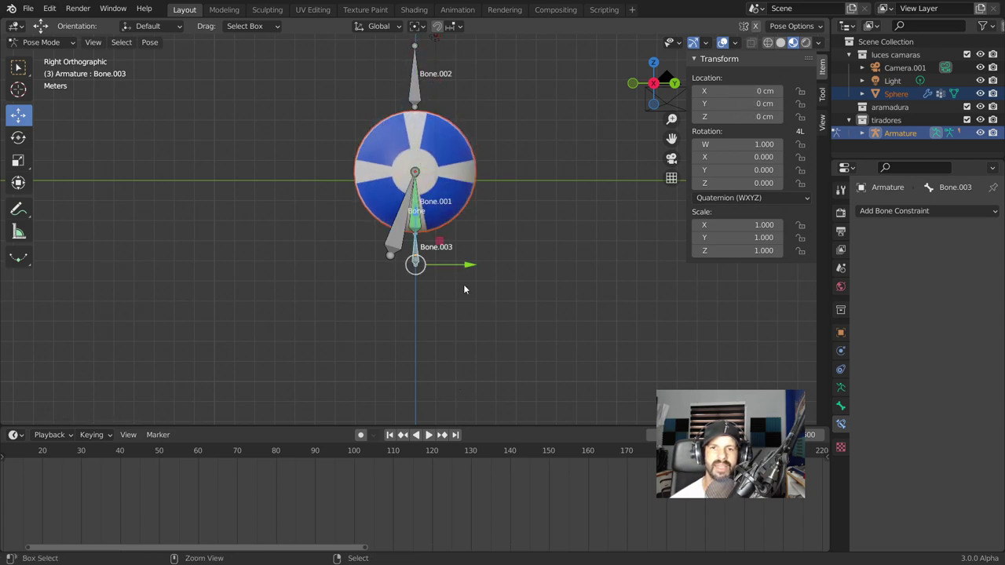
scroll(463, 290, up, 2)
scroll(465, 290, up, 1)
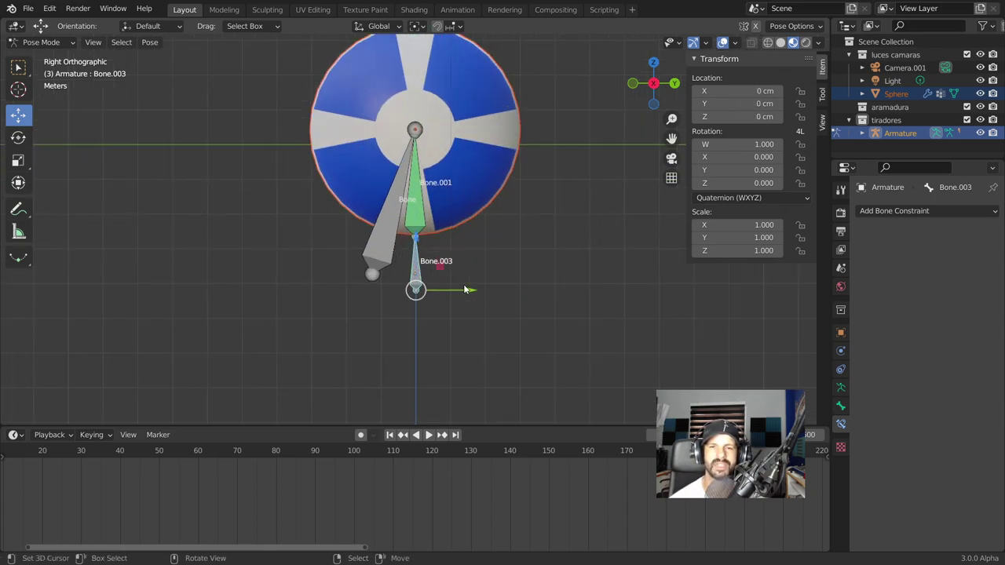
scroll(437, 245, down, 2)
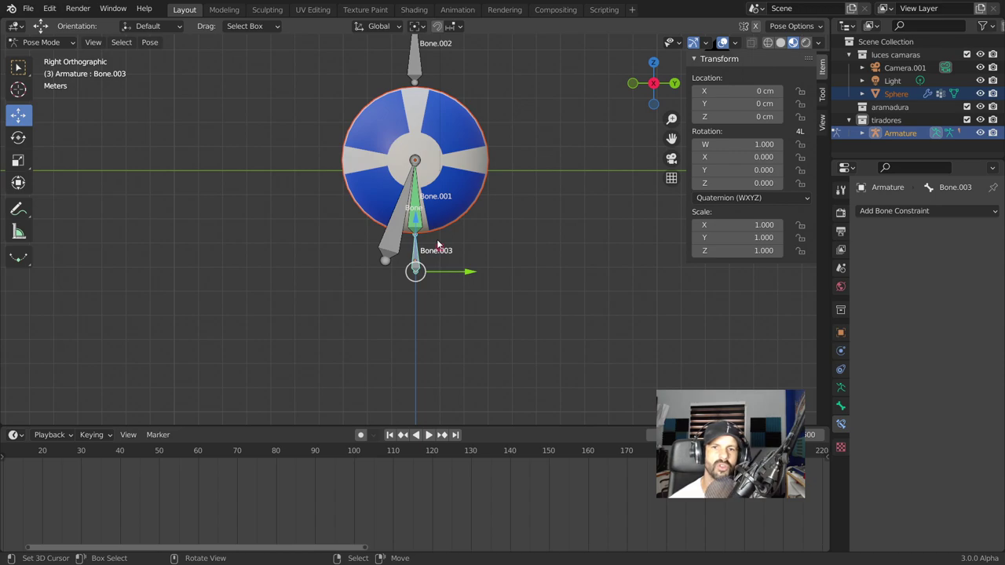
click(415, 220)
key(g)
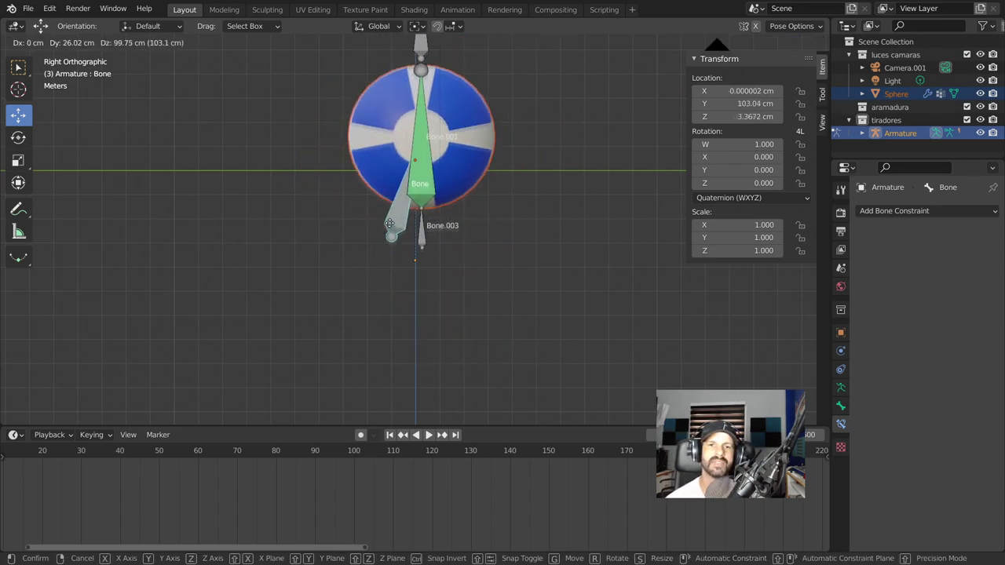
click(382, 250)
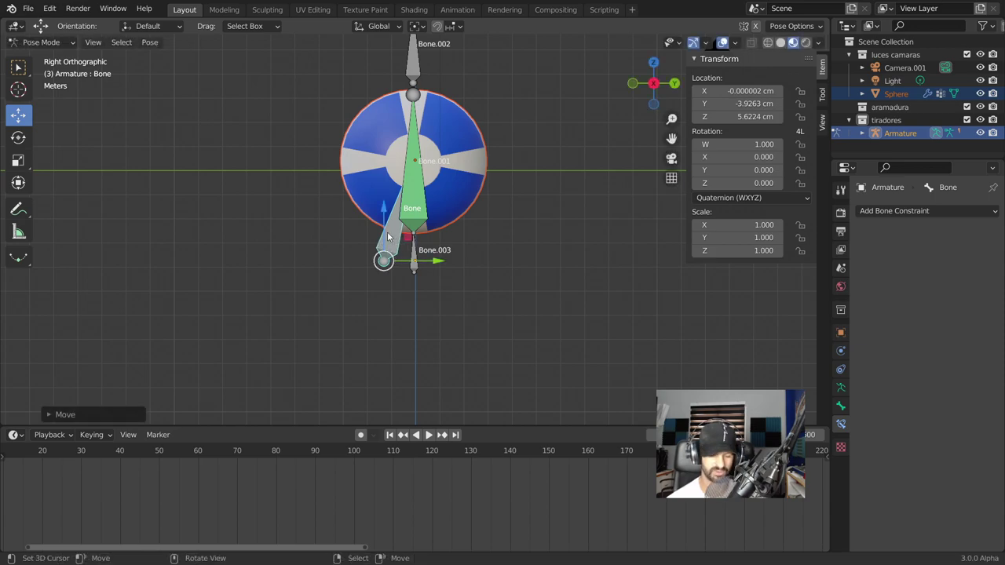
key(alt)
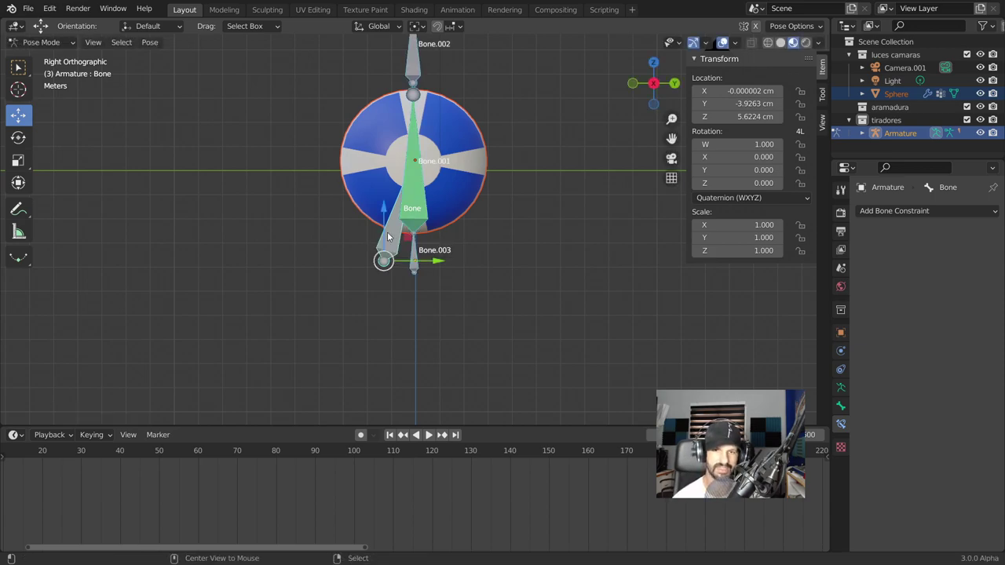
key(alt+g)
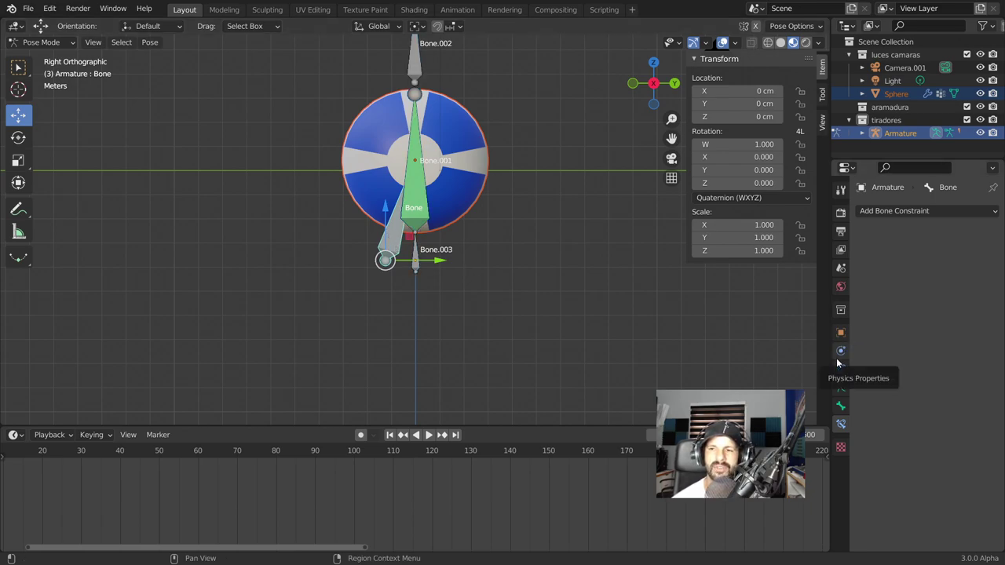
click(47, 42)
Switch the armature to Object Mode, briefly enter Edit Mode, then leave it again
click(39, 57)
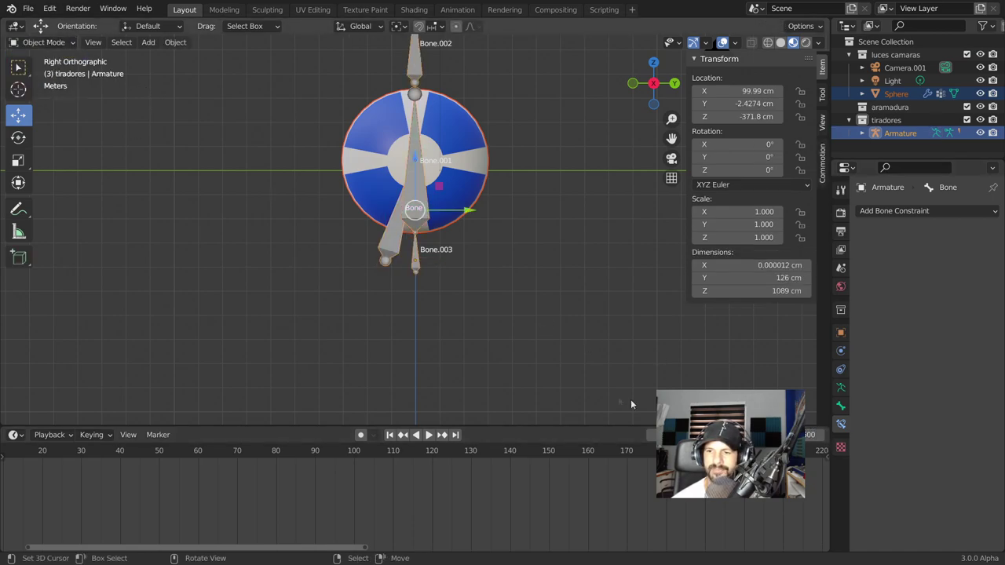
click(383, 243)
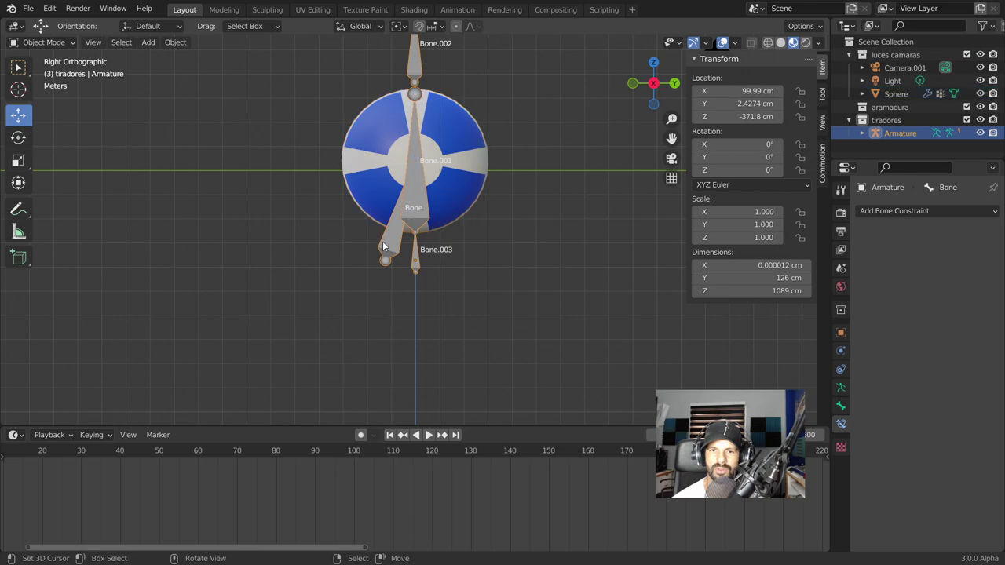
click(43, 42)
click(43, 69)
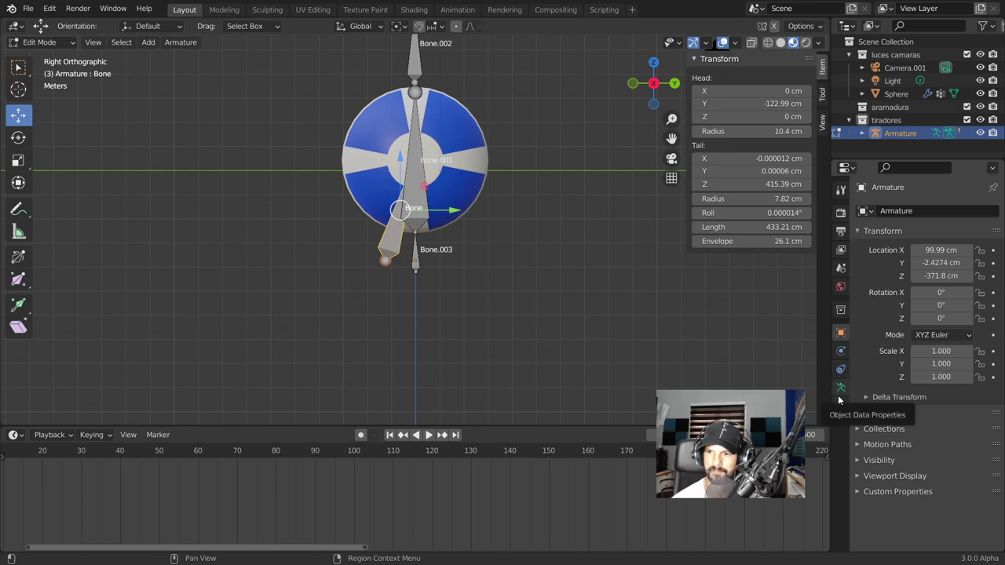
key(Tab)
Select the Sphere and show its Object Data properties with vertex groups
click(479, 165)
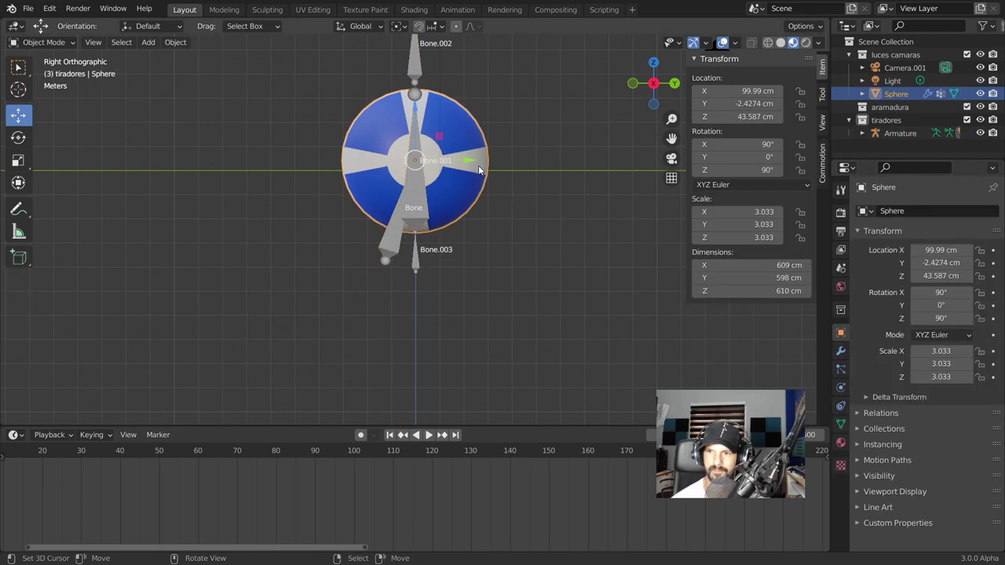
click(841, 369)
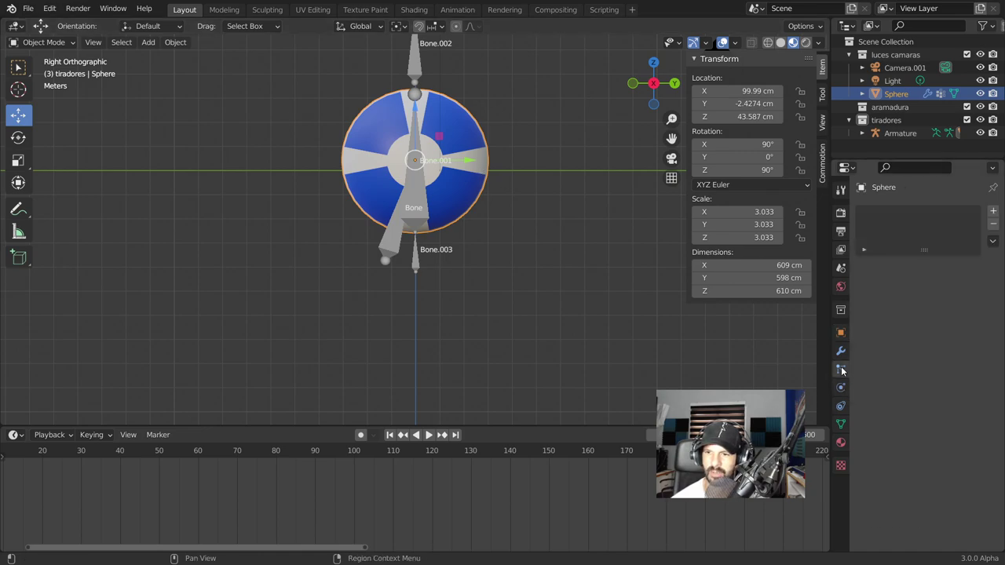
click(842, 389)
click(842, 423)
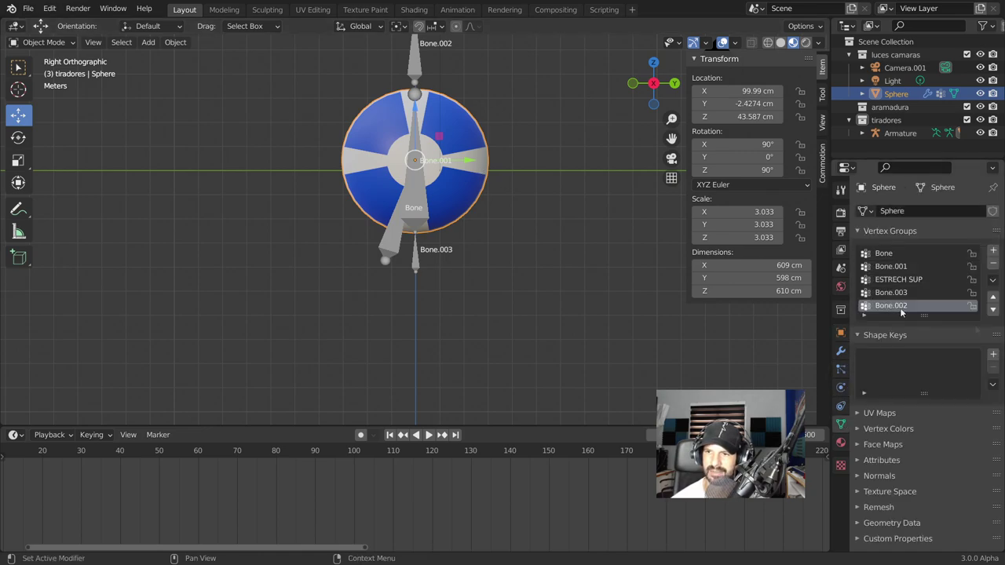
After checking the armature, reselect the Sphere and make Bone the active vertex group
click(414, 255)
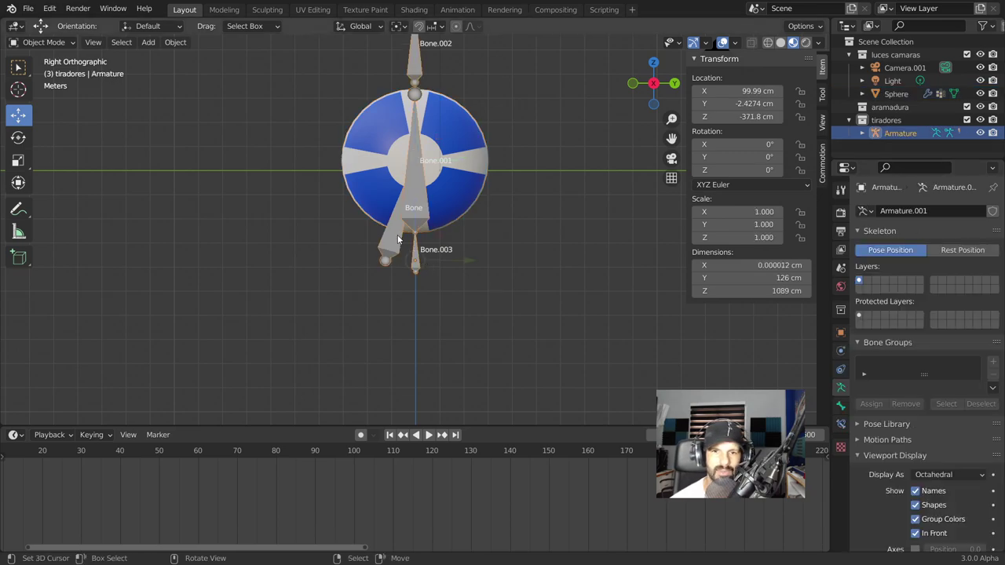
scroll(398, 240, up, 3)
scroll(398, 236, down, 3)
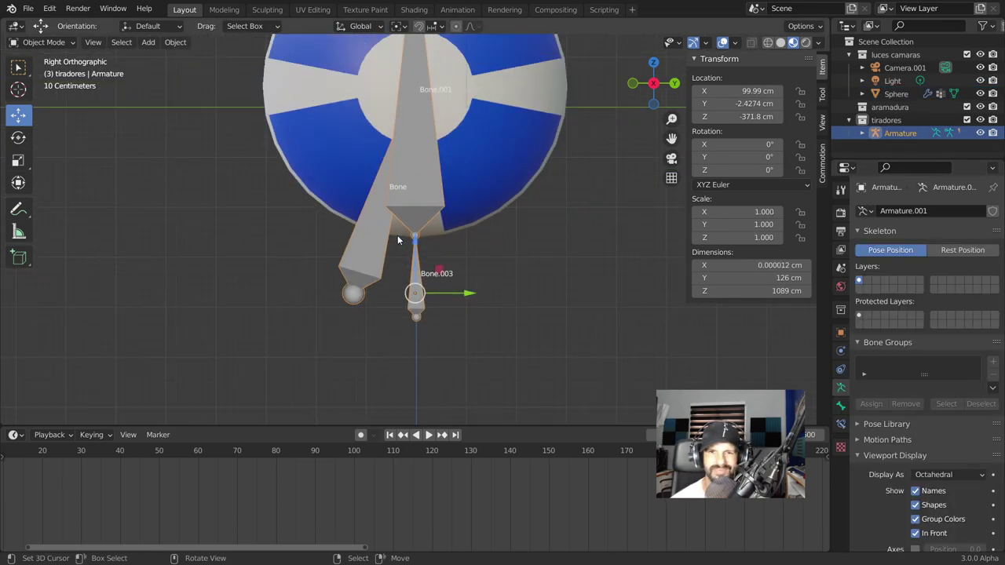
scroll(889, 397, down, 2)
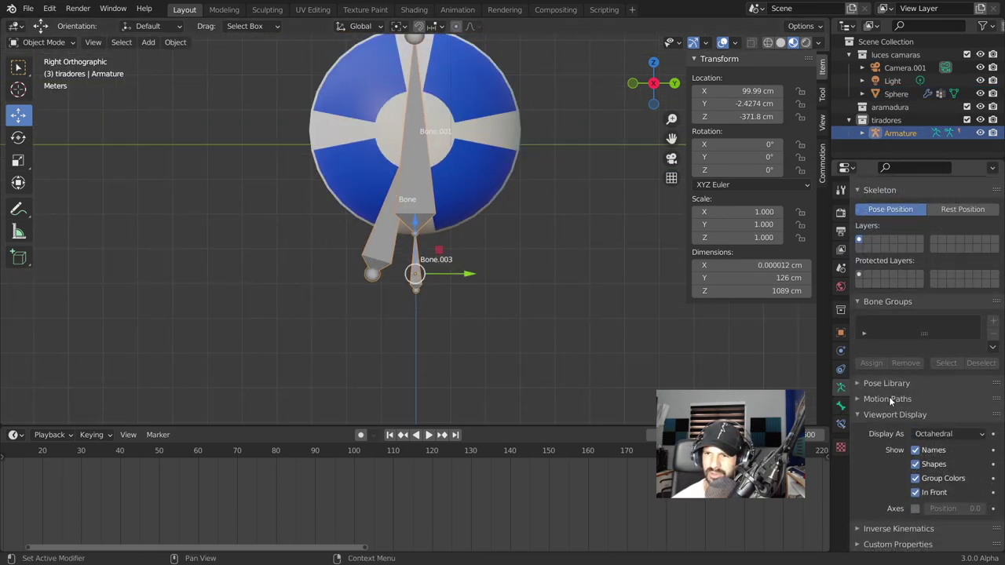
scroll(896, 422, up, 2)
scroll(896, 422, down, 2)
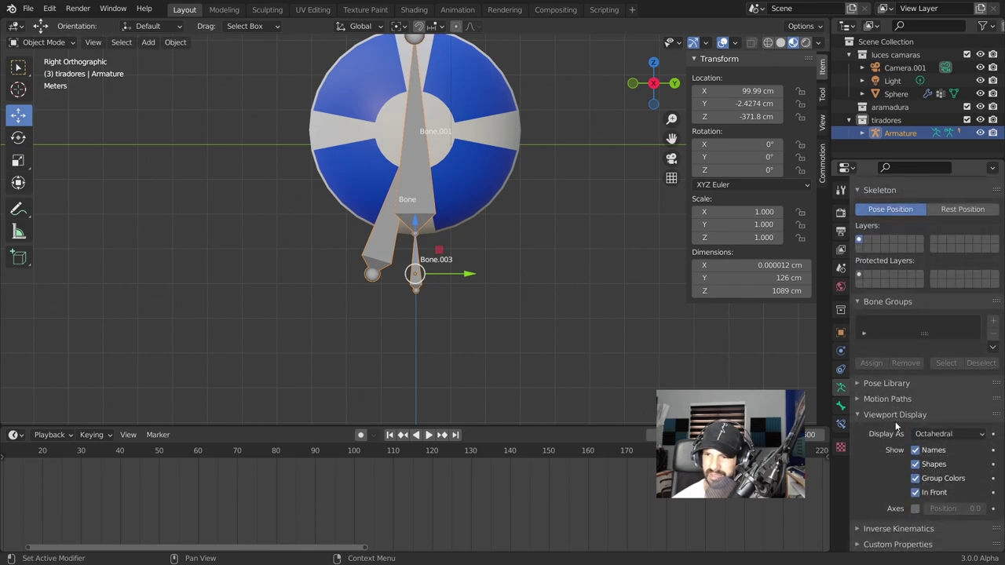
scroll(894, 402, up, 2)
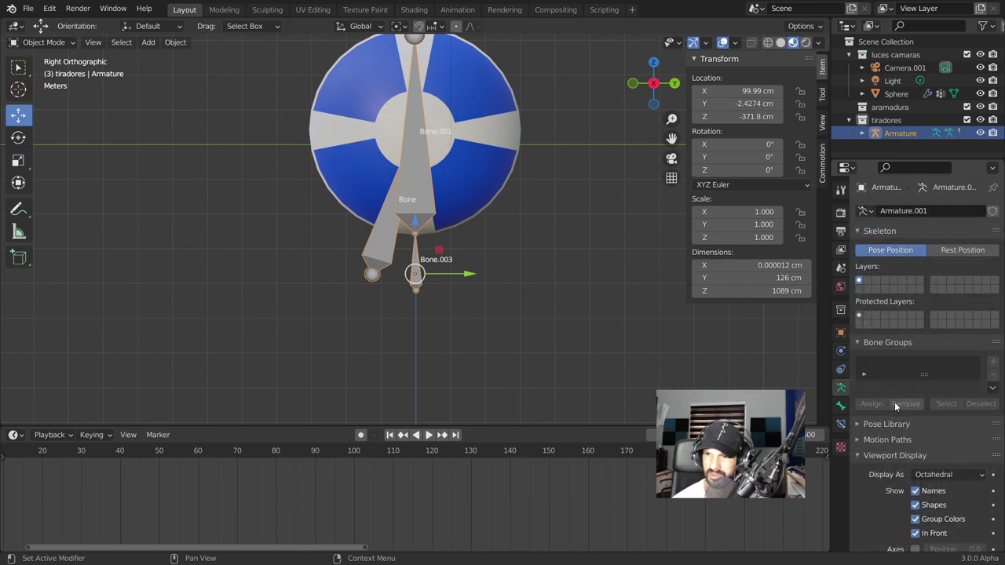
click(515, 166)
click(892, 254)
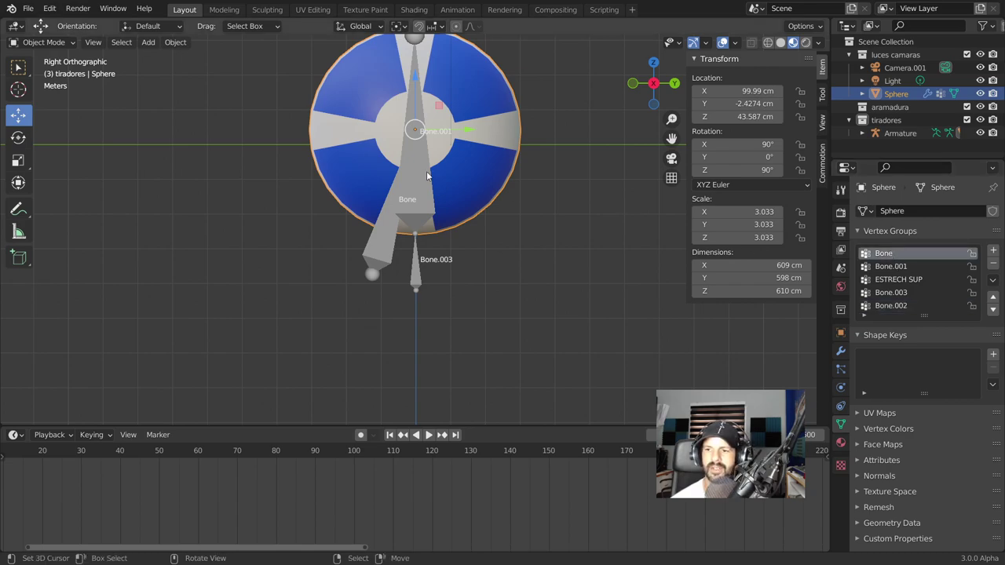
click(43, 42)
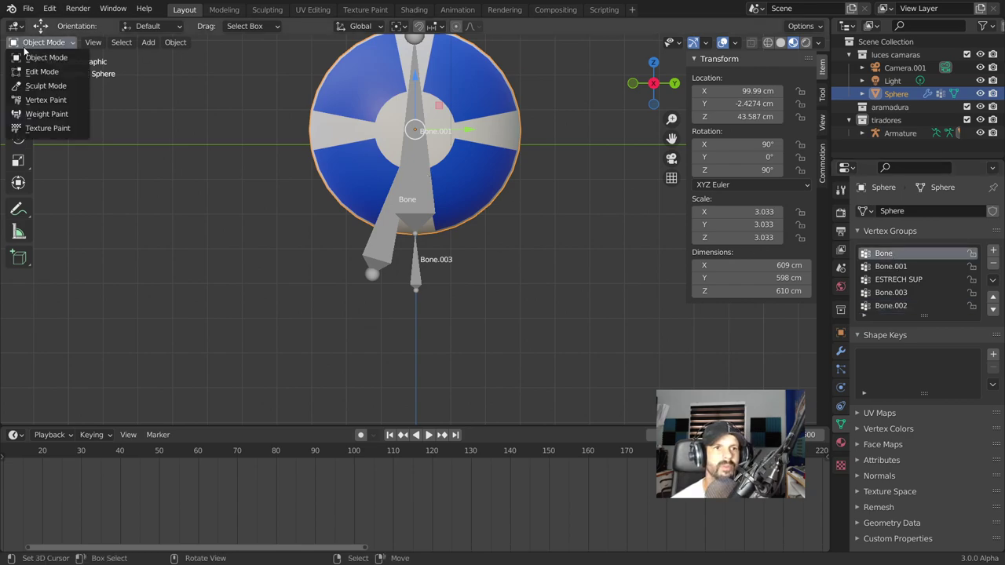
Put the Sphere into Weight Paint mode and paint weight onto its left-centre
click(43, 114)
scroll(385, 214, down, 2)
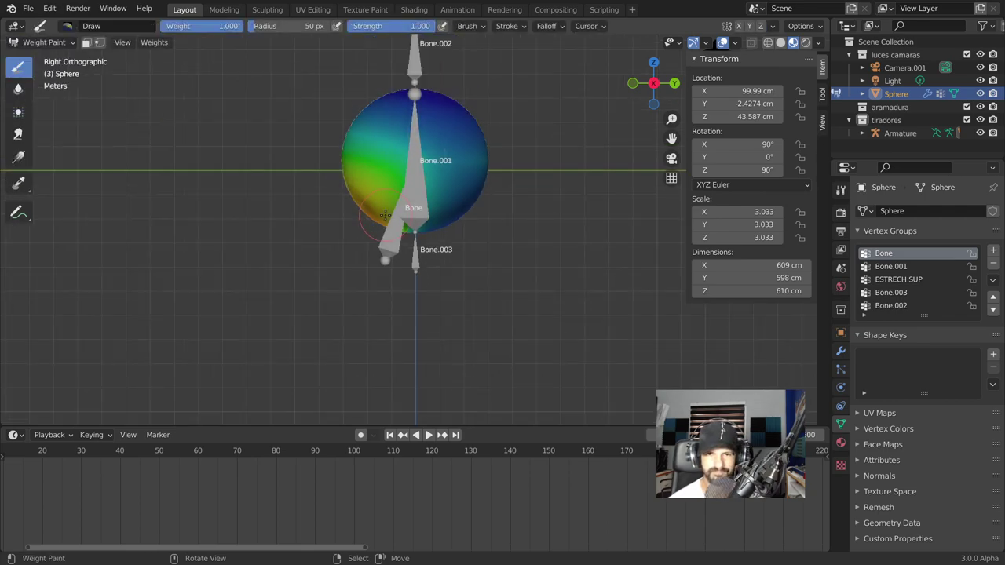
drag(396, 161, 393, 192)
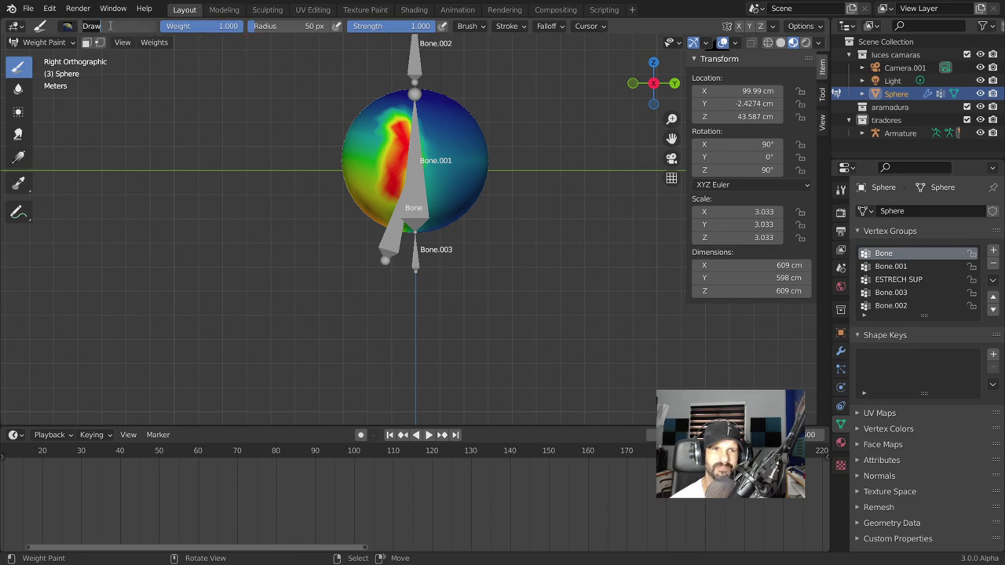
Switch to the Subtract brush and erase the green and yellow weights across the sphere
click(66, 28)
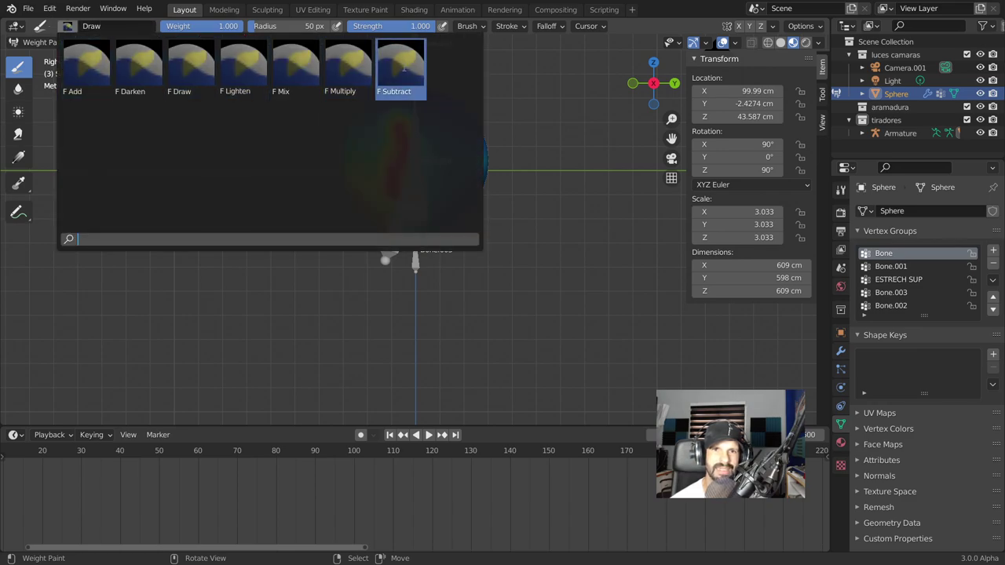
click(400, 78)
mouse_move(370, 164)
mouse_down()
mouse_move(389, 224)
mouse_move(427, 100)
mouse_move(467, 113)
mouse_move(474, 201)
mouse_move(381, 101)
mouse_move(330, 133)
mouse_move(327, 198)
mouse_move(398, 228)
mouse_up()
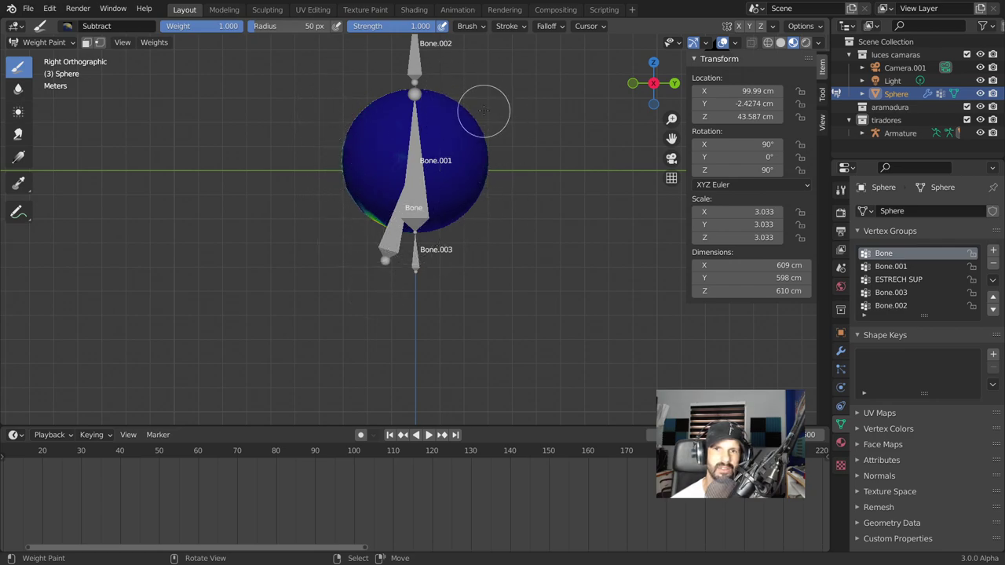
middle_drag(306, 220, 440, 173)
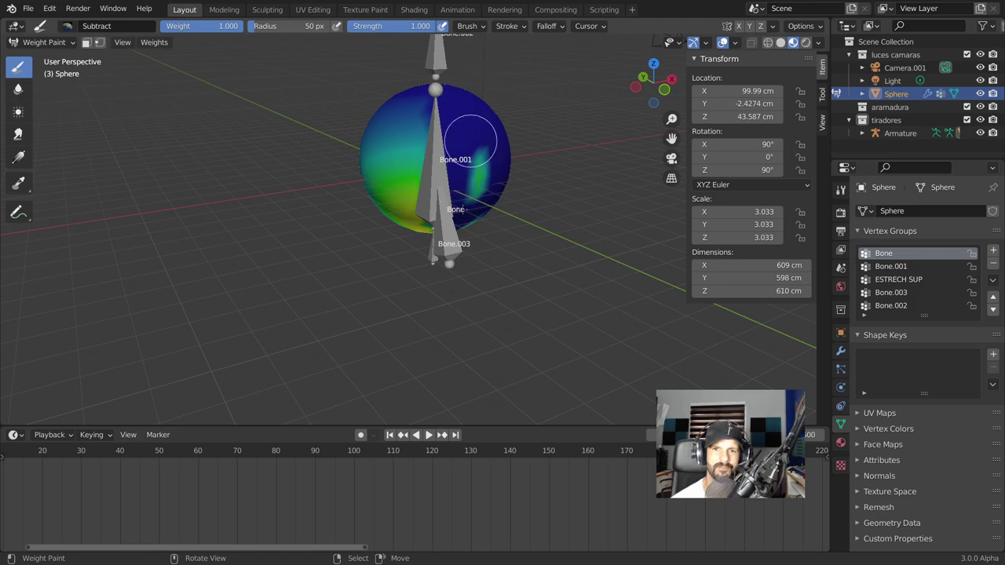
mouse_move(466, 132)
mouse_down()
mouse_move(370, 169)
mouse_move(348, 197)
mouse_up()
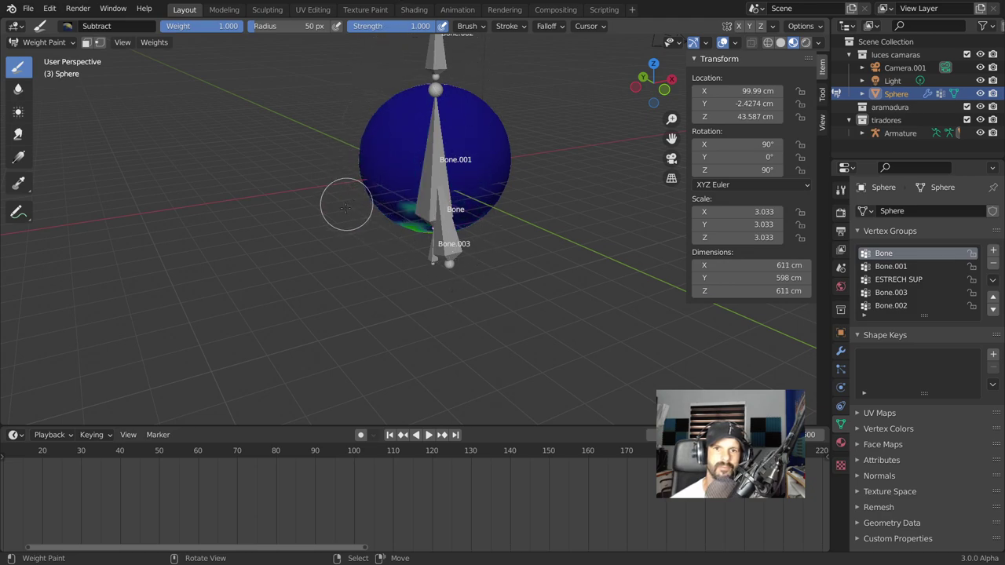
middle_drag(348, 198, 437, 78)
mouse_move(404, 246)
mouse_down()
mouse_move(426, 191)
mouse_move(377, 224)
mouse_up()
Check the sphere from several angles and the front view, then open the mode list
middle_drag(377, 224, 448, 280)
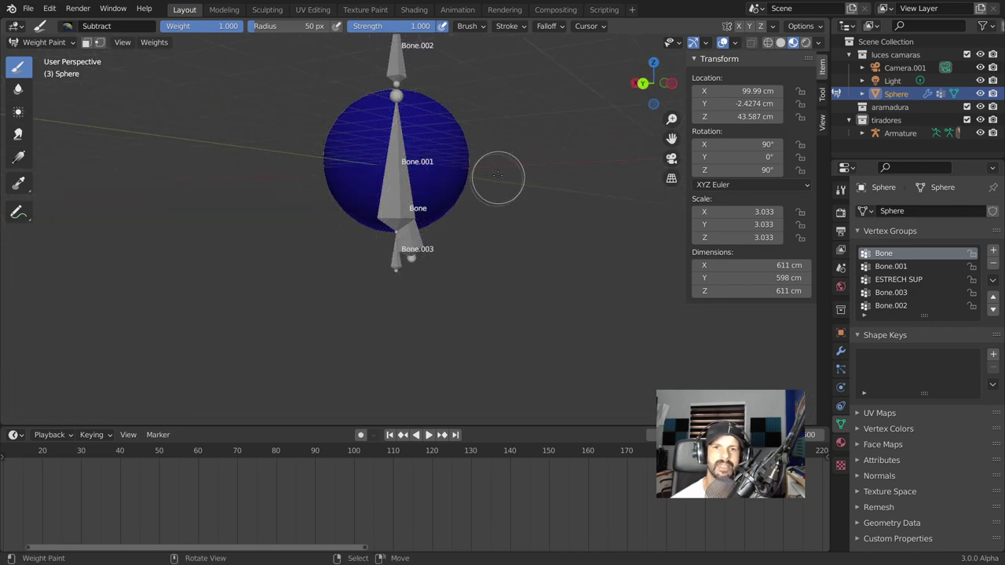
middle_drag(498, 175, 182, 209)
mouse_move(394, 137)
middle_down()
mouse_move(436, 319)
mouse_move(424, 238)
middle_up()
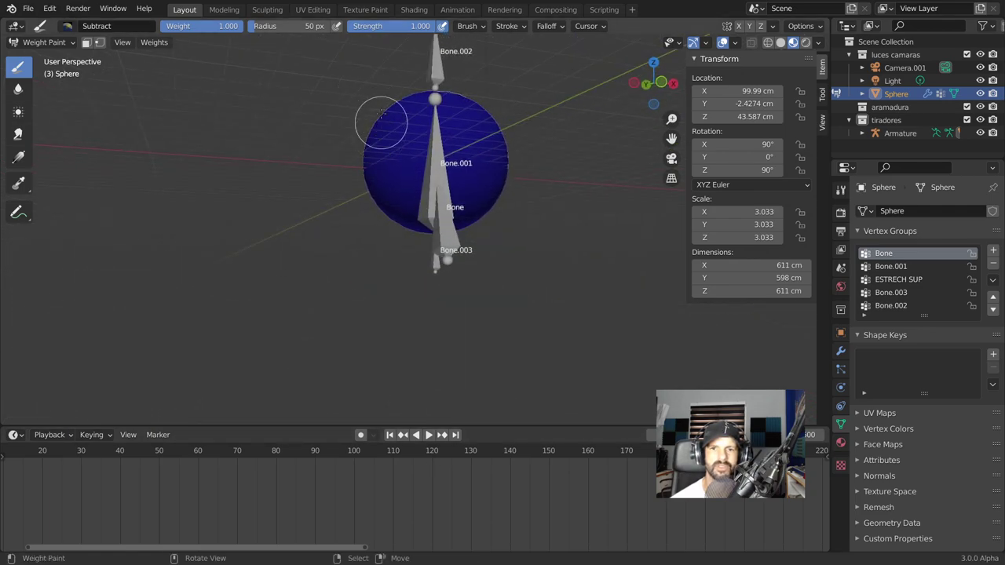
middle_drag(507, 189, 310, 202)
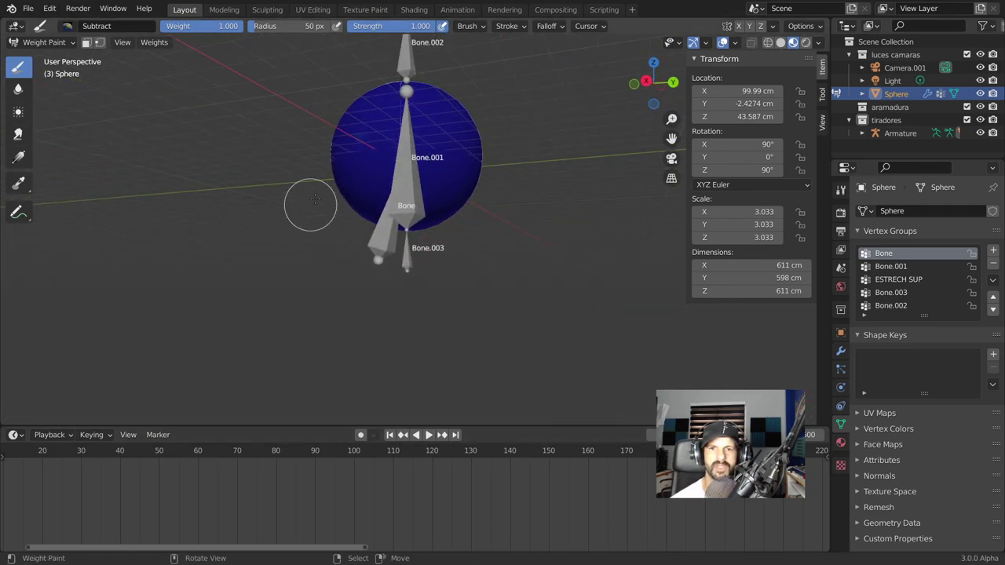
scroll(446, 191, up, 3)
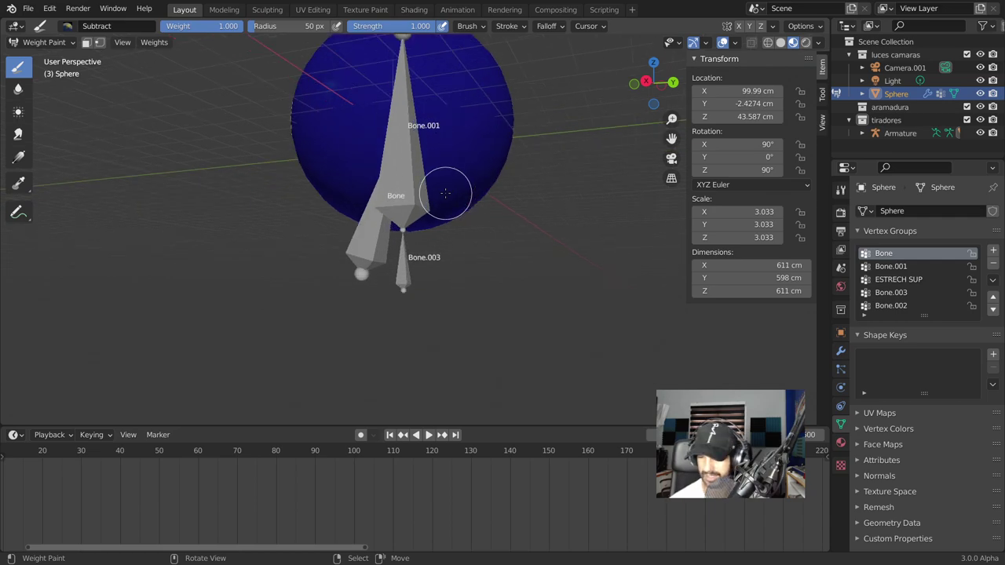
key(KP_1)
scroll(444, 177, down, 3)
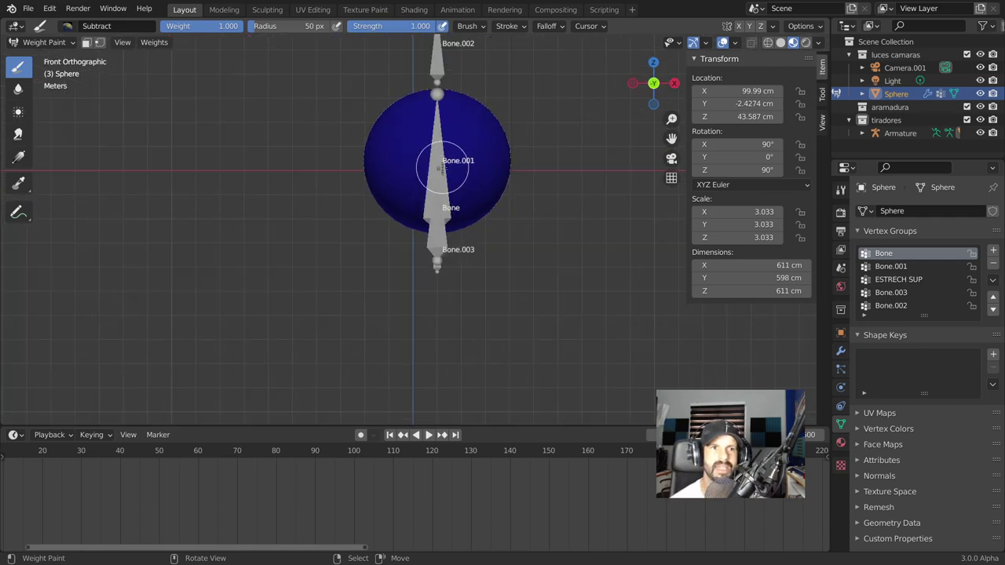
click(43, 42)
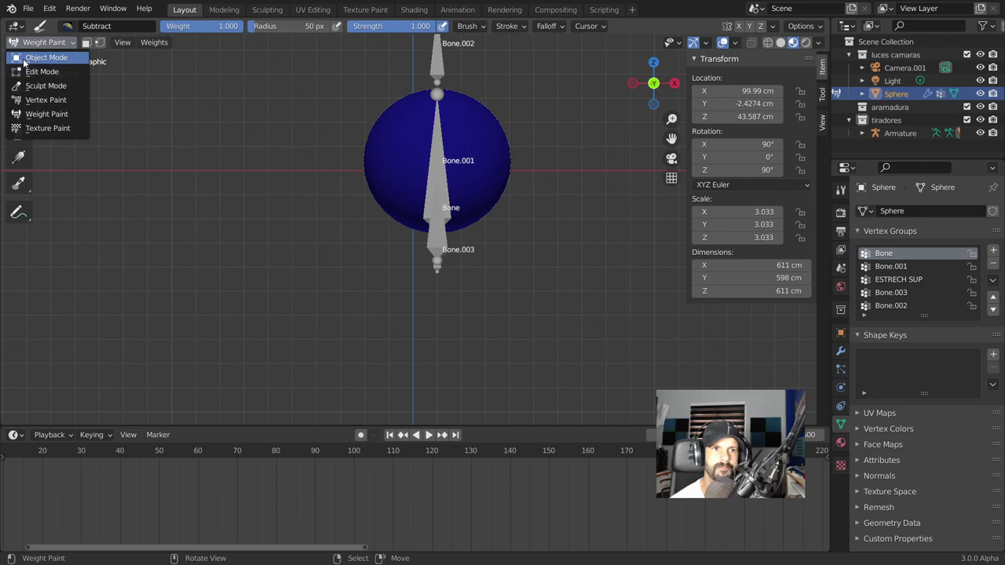
click(31, 58)
click(43, 42)
Select the armature, switch it to Pose Mode and view it from the right side
click(446, 253)
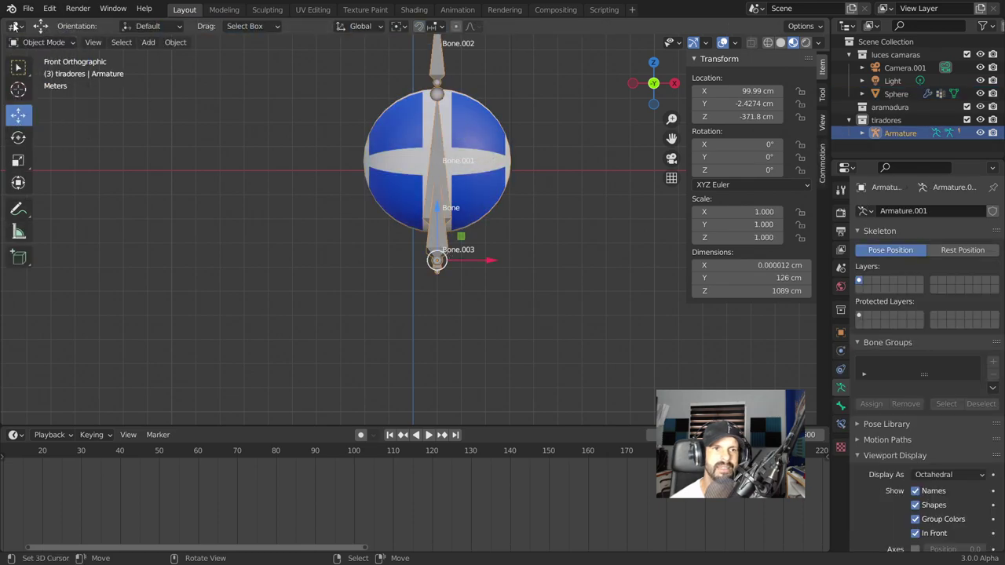
click(31, 40)
click(37, 84)
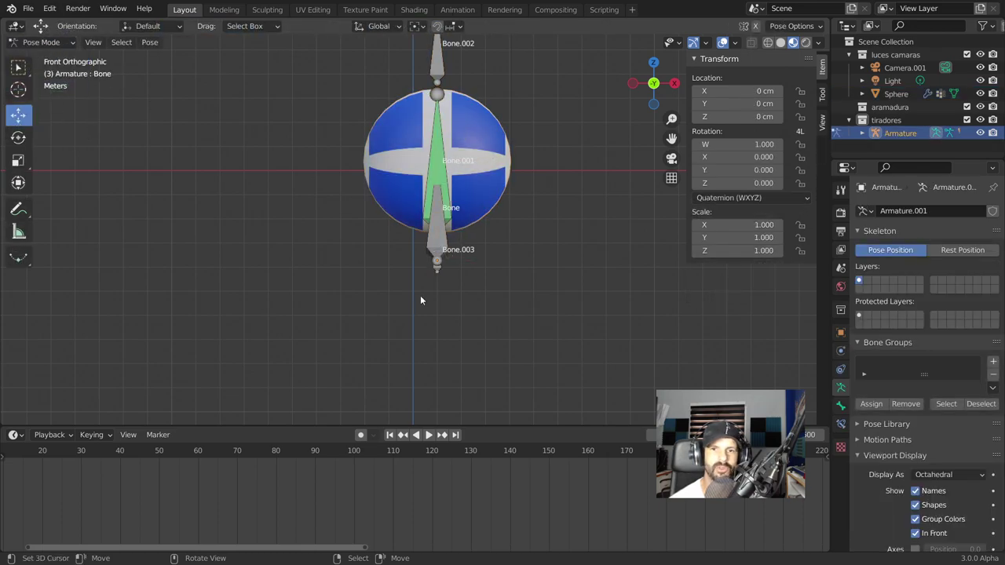
key(KP_3)
Test-move Bone.003 and Bone.002 and rotate the lower bone, cancelling back to rest
click(420, 265)
key(g)
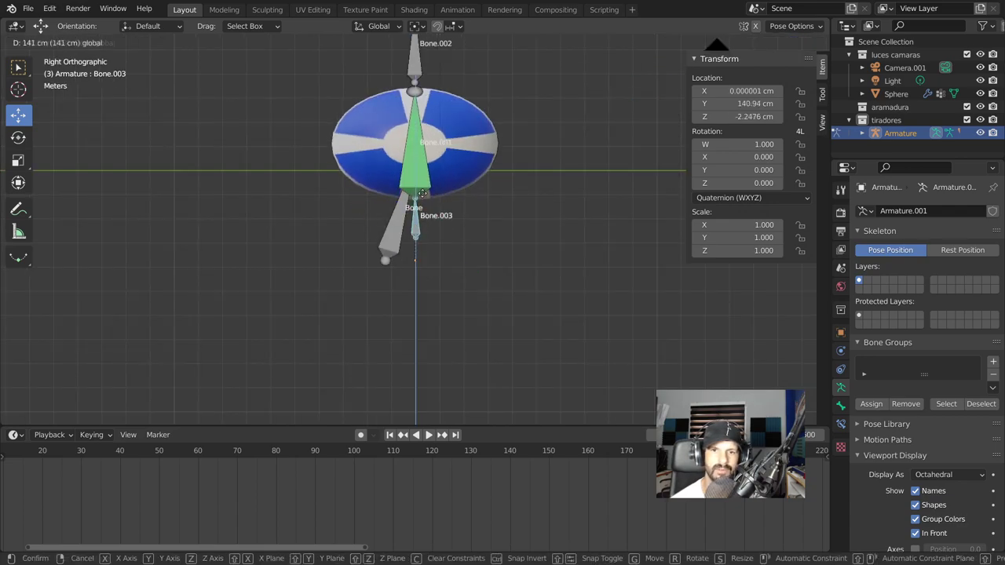
click(424, 275)
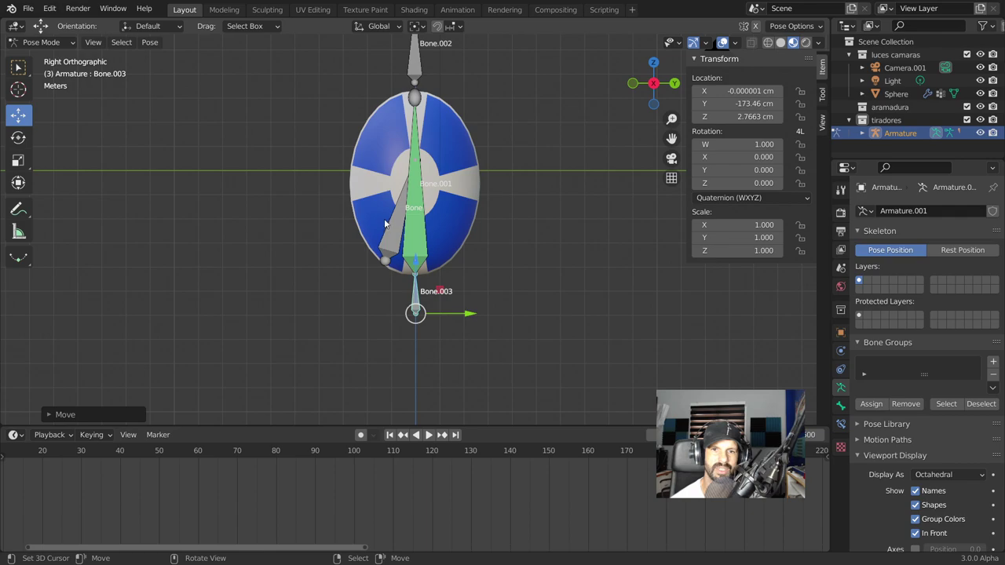
click(424, 55)
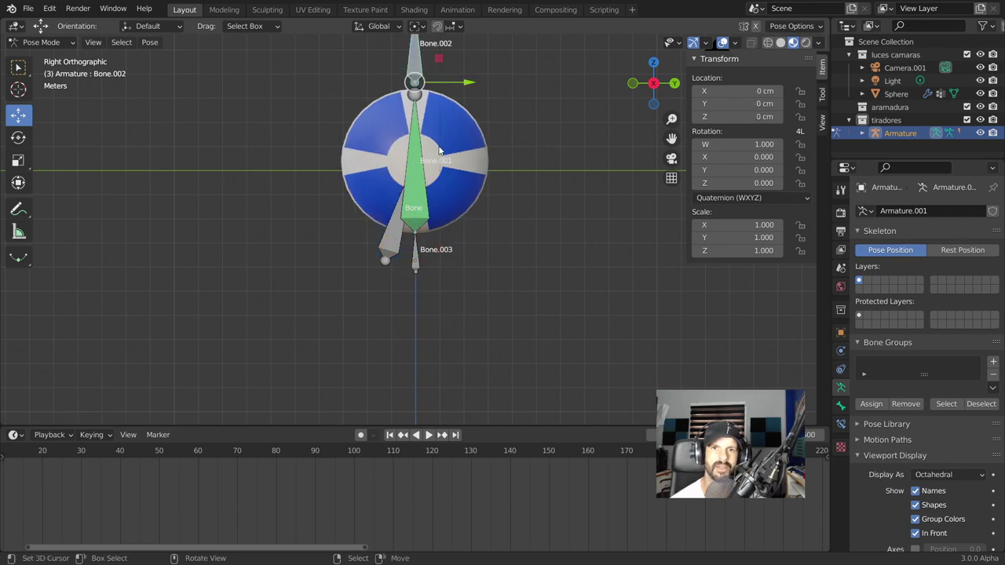
scroll(431, 110, down, 3)
key(g)
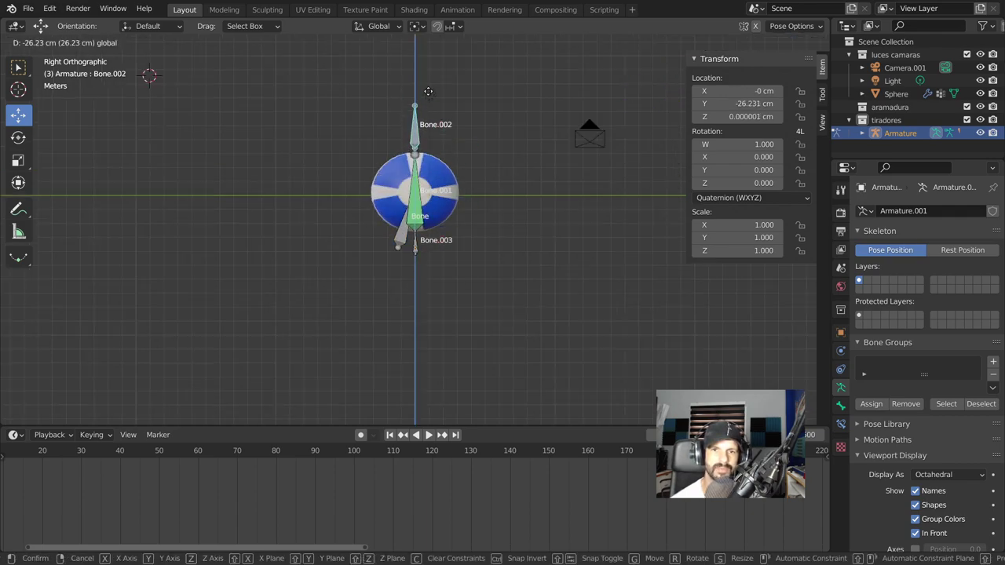
key(Escape)
click(398, 241)
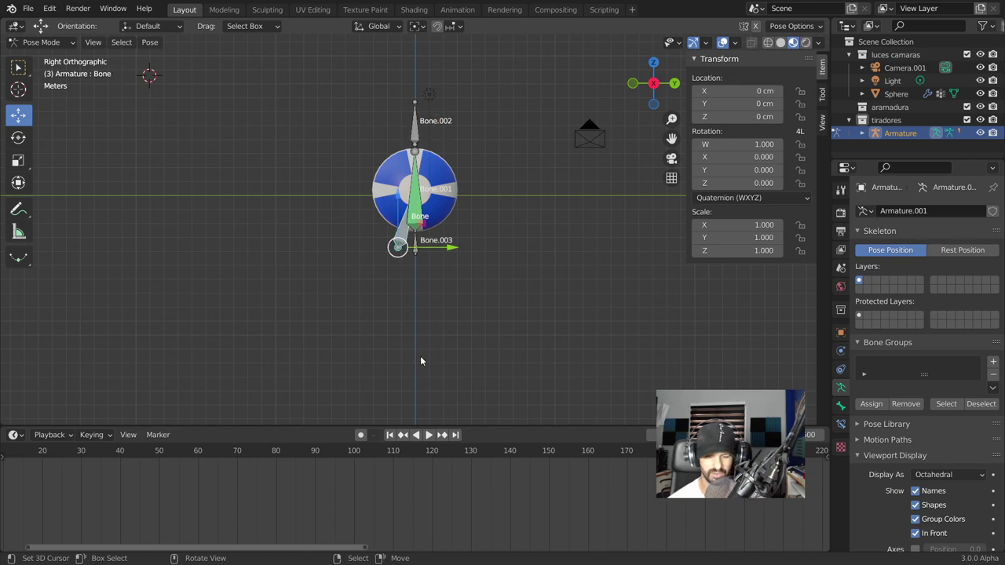
key(r)
key(Escape)
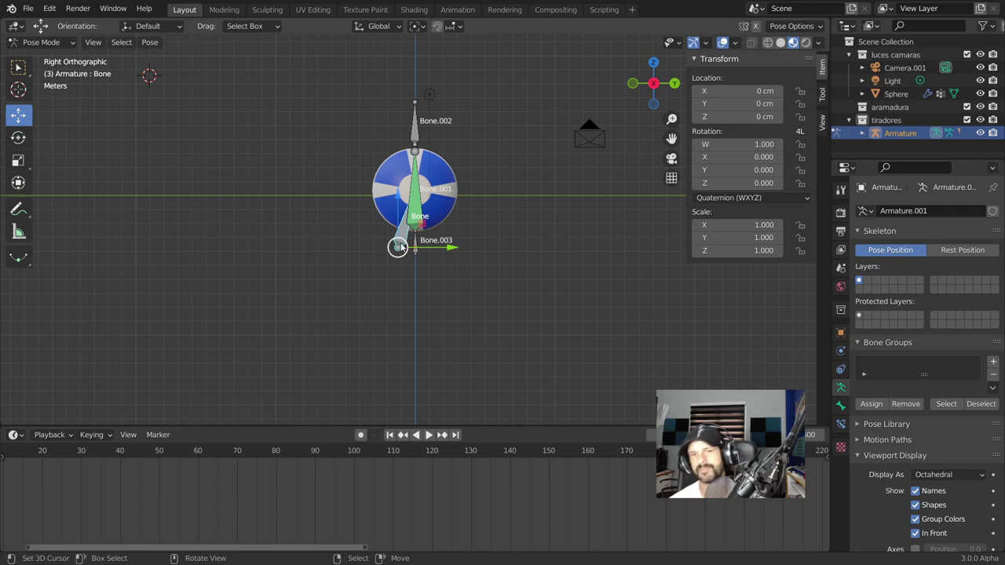
scroll(368, 246, up, 2)
In Edit Mode, rotate the small lower bone 90° twice to reverse its direction
click(43, 41)
click(40, 74)
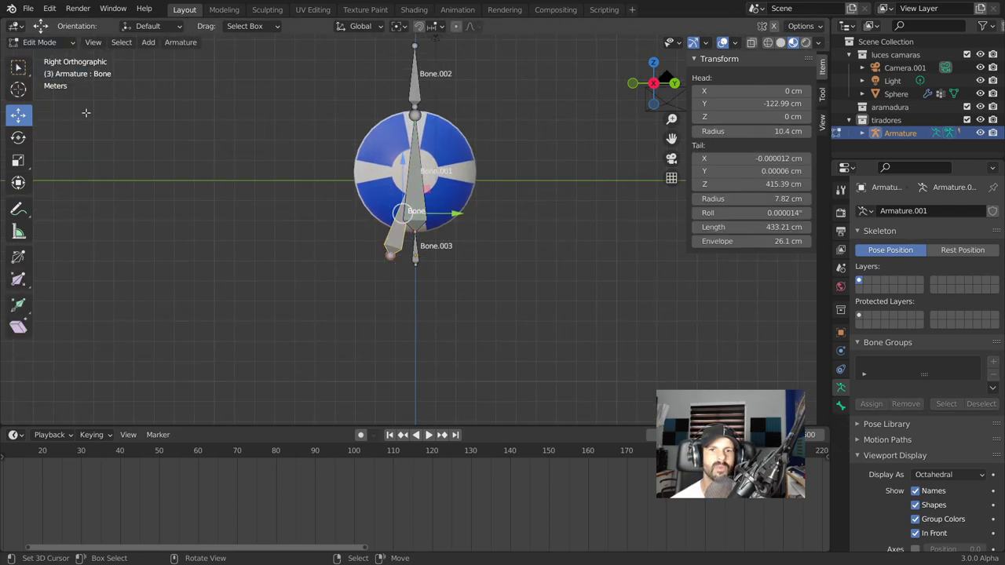
click(388, 250)
click(395, 240)
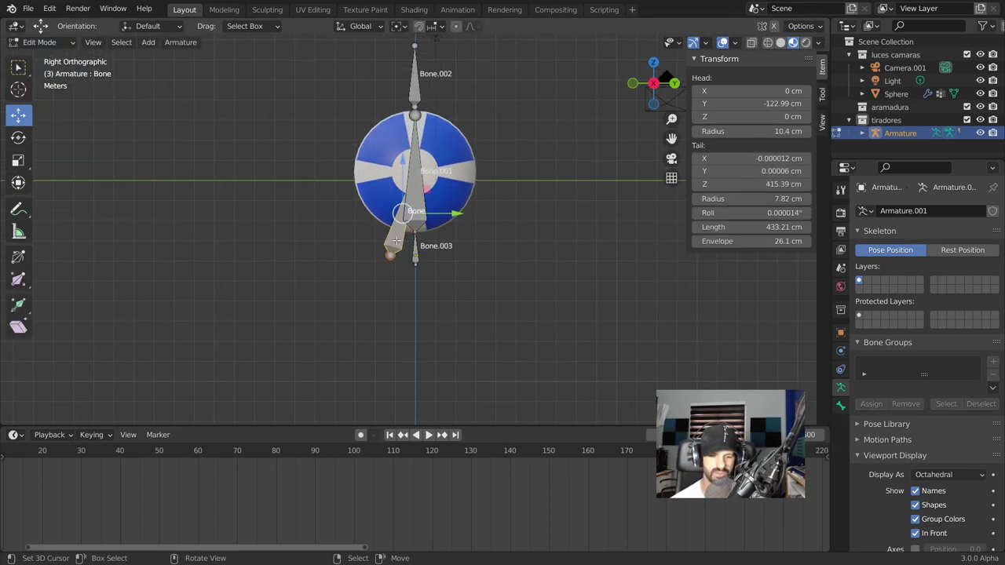
text(r90)
key(Return)
key(r)
click(399, 243)
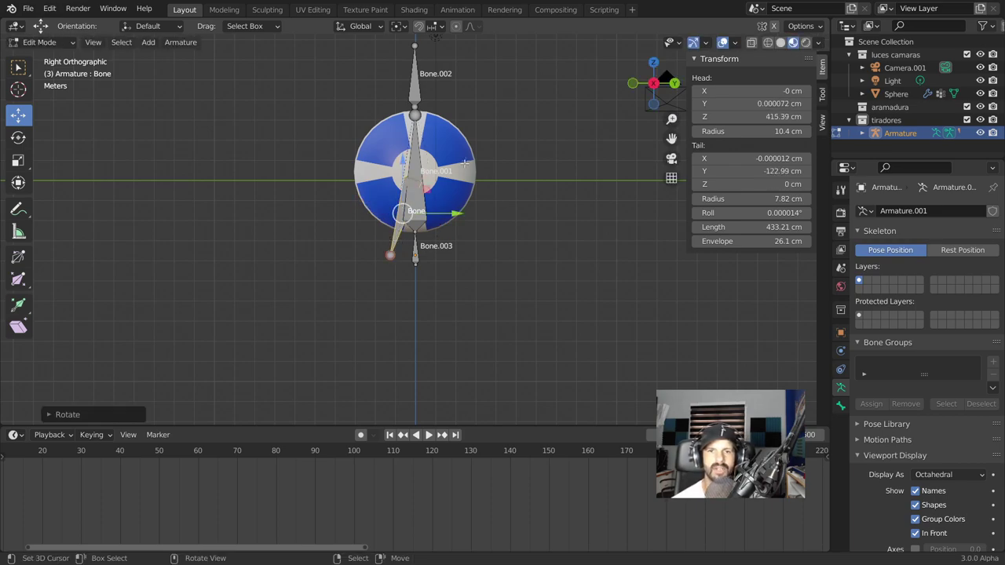
Back in Pose Mode, test-move the rig (then undo it) and test-rotate a bone
click(43, 42)
click(28, 82)
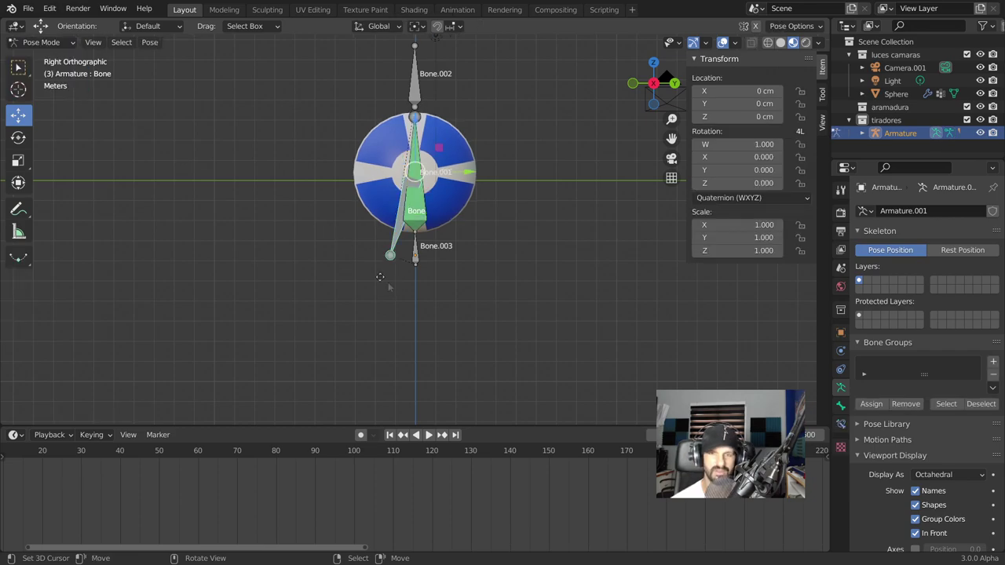
key(g)
click(318, 182)
key(ctrl+z)
key(shift+s)
key(r)
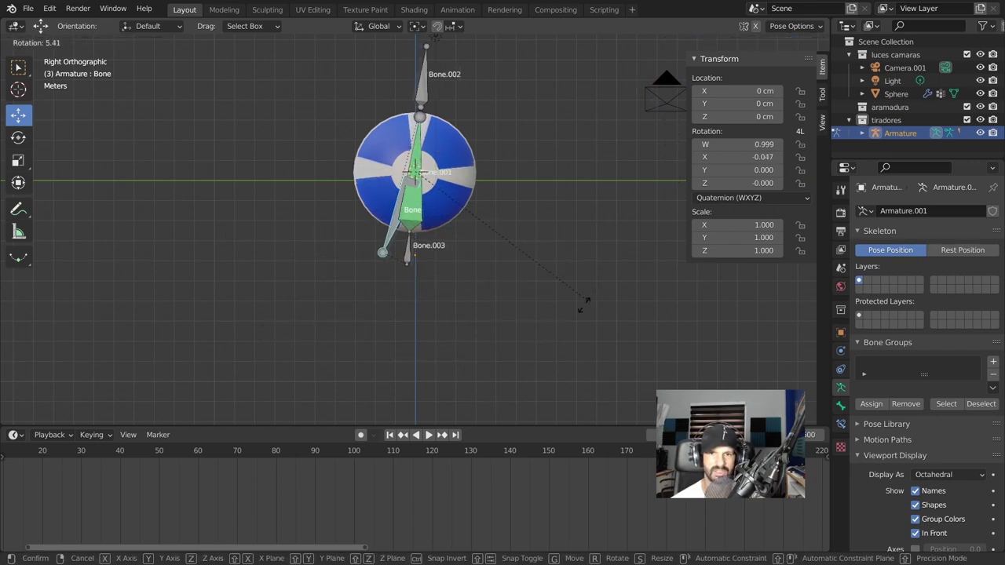
click(559, 257)
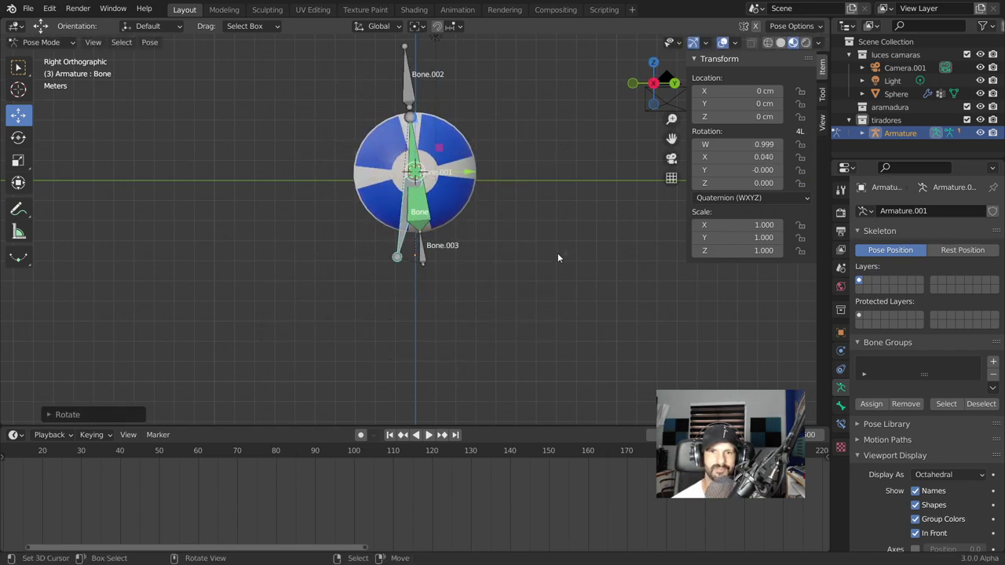
click(406, 256)
Rotate and move the rig, resetting rotation and location to rest with Alt+R and Alt+G
key(r)
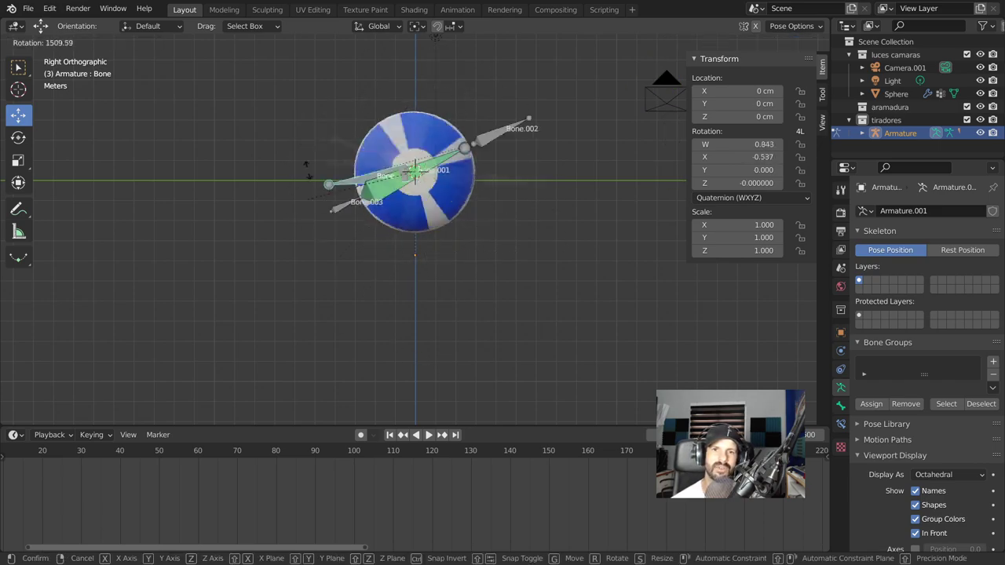
click(335, 167)
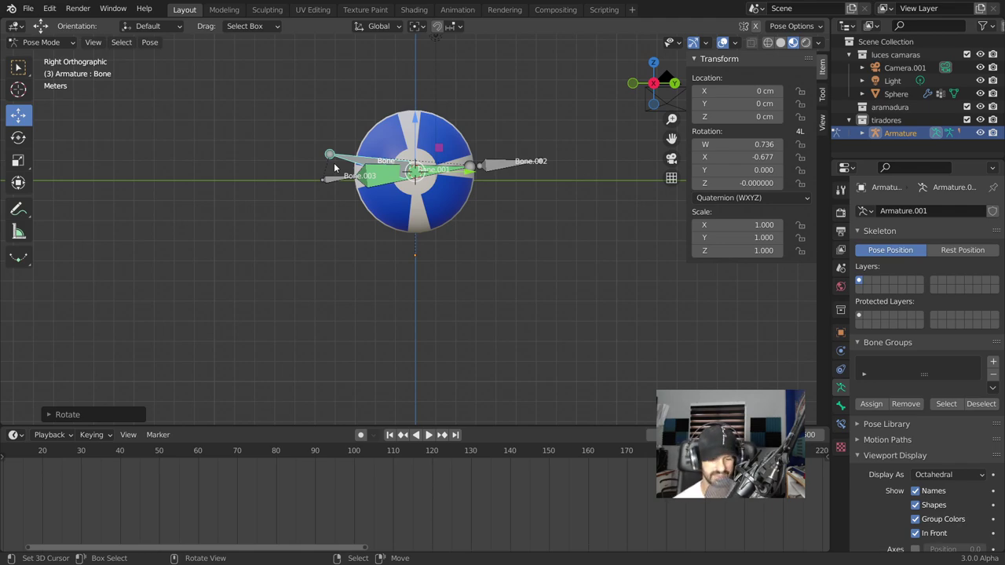
key(alt+r)
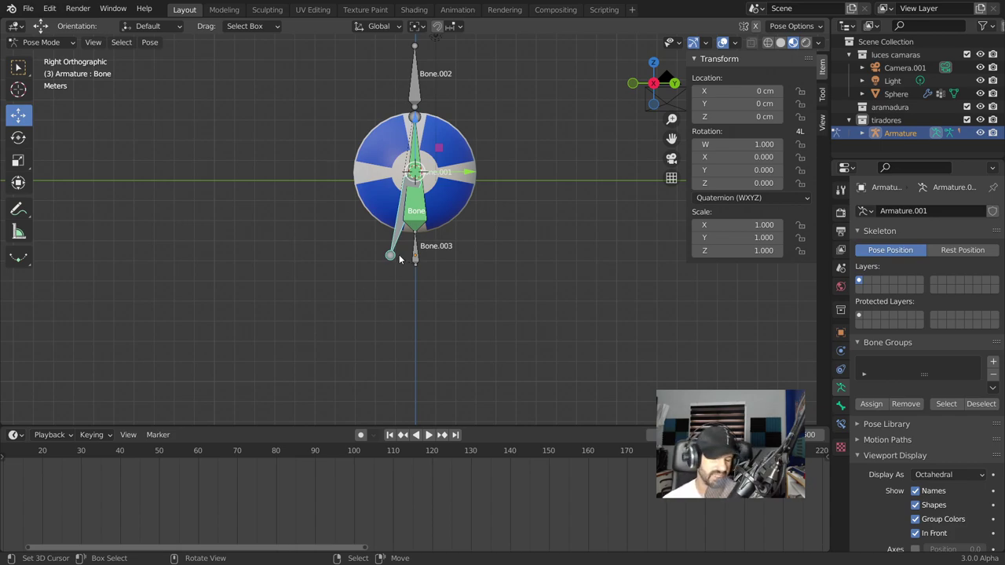
key(g)
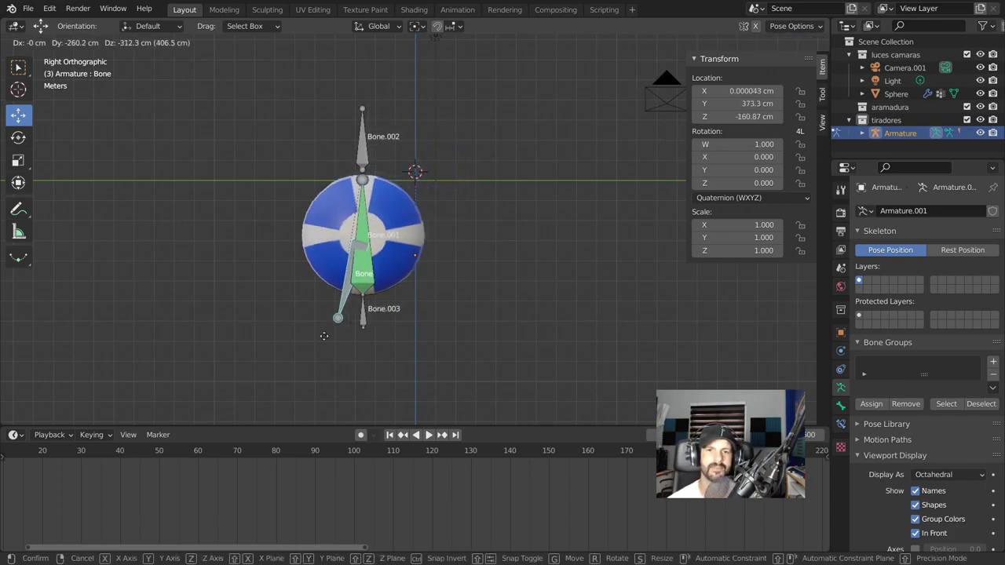
click(366, 253)
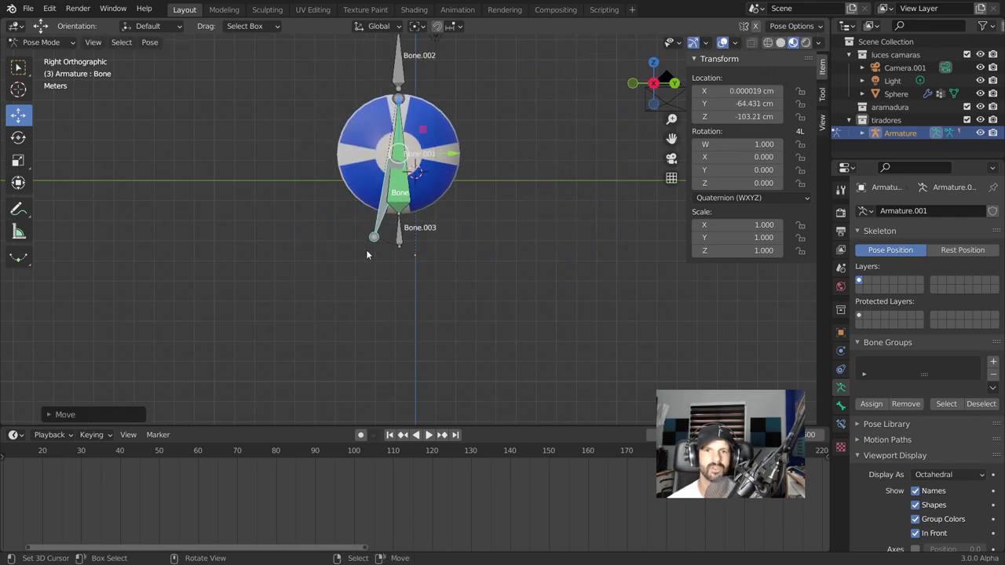
key(alt+g)
scroll(366, 253, down, 3)
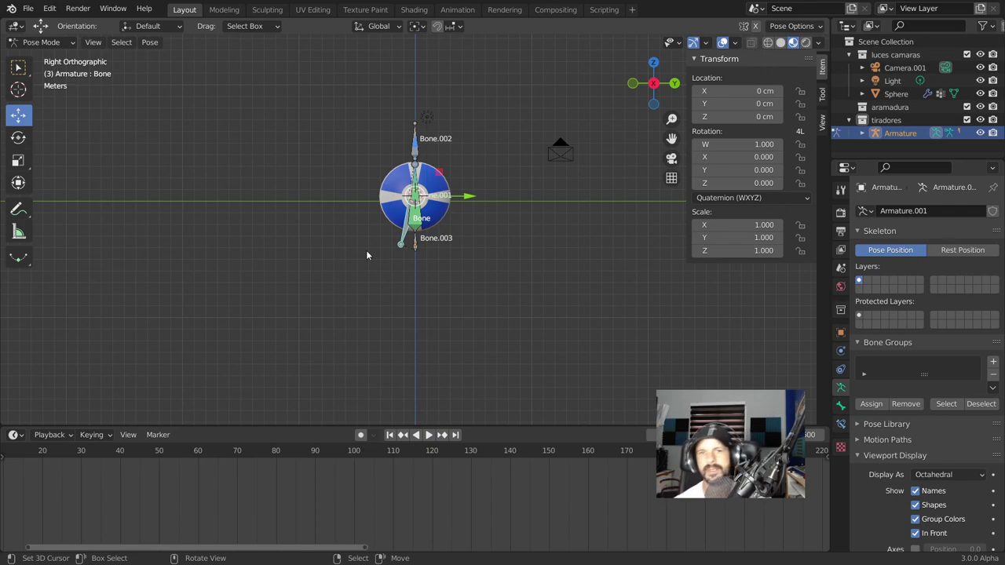
scroll(627, 193, up, 3)
click(408, 94)
scroll(523, 226, down, 3)
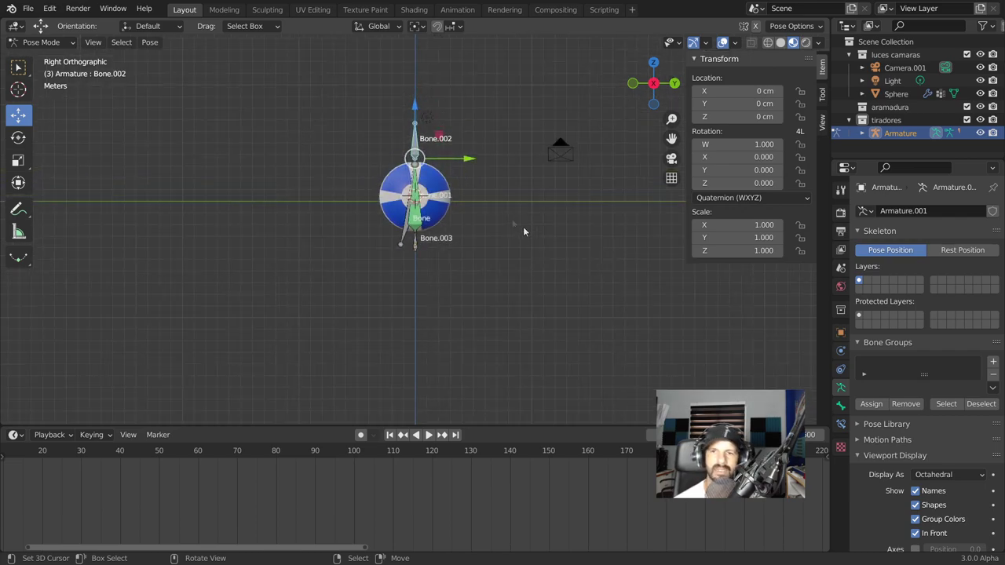
Drag the Armature from tiradores into the aramadura collection and return to Object Mode
shift+middle_drag(523, 226, 433, 216)
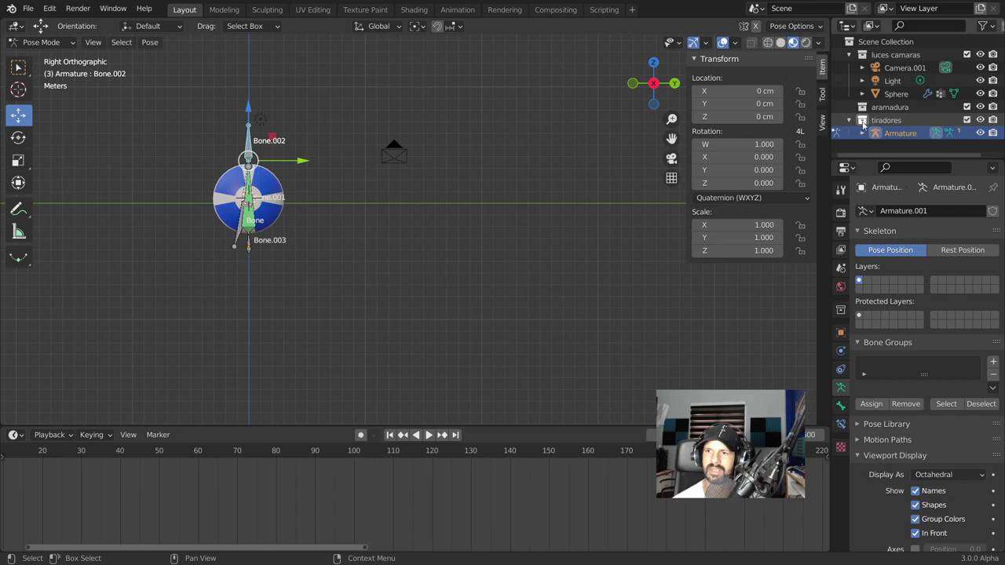
drag(887, 133, 889, 107)
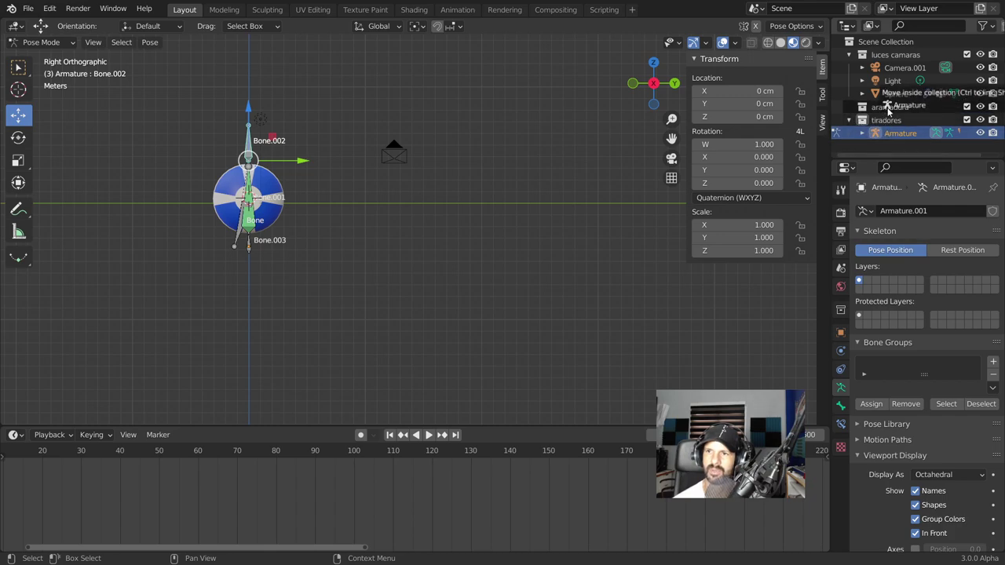
click(882, 135)
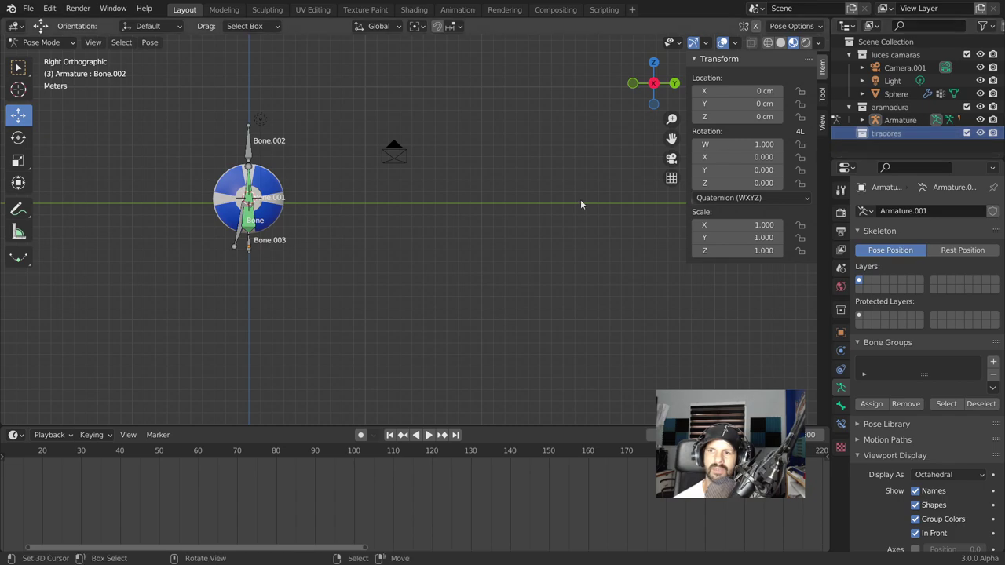
scroll(406, 202, up, 1)
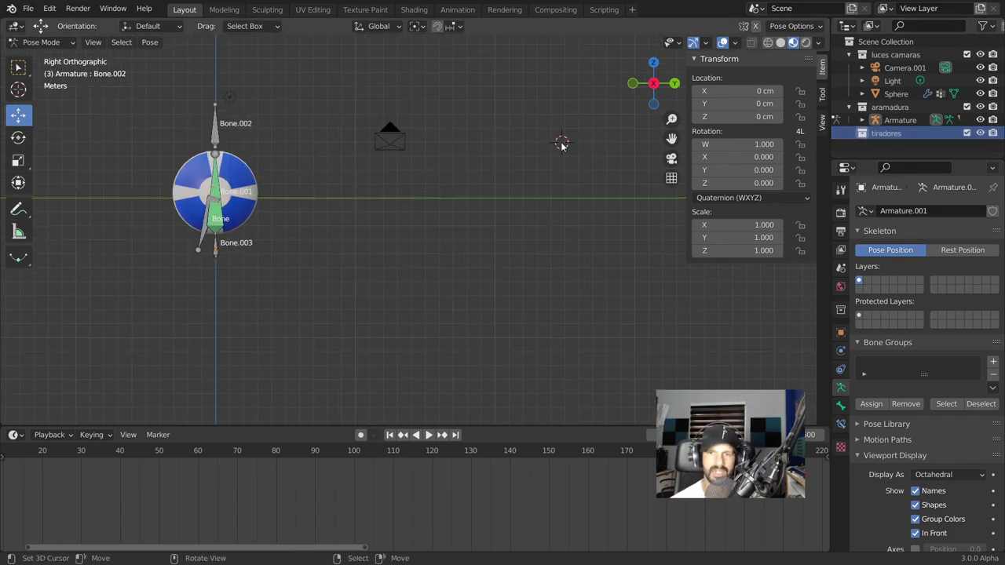
click(43, 43)
click(43, 57)
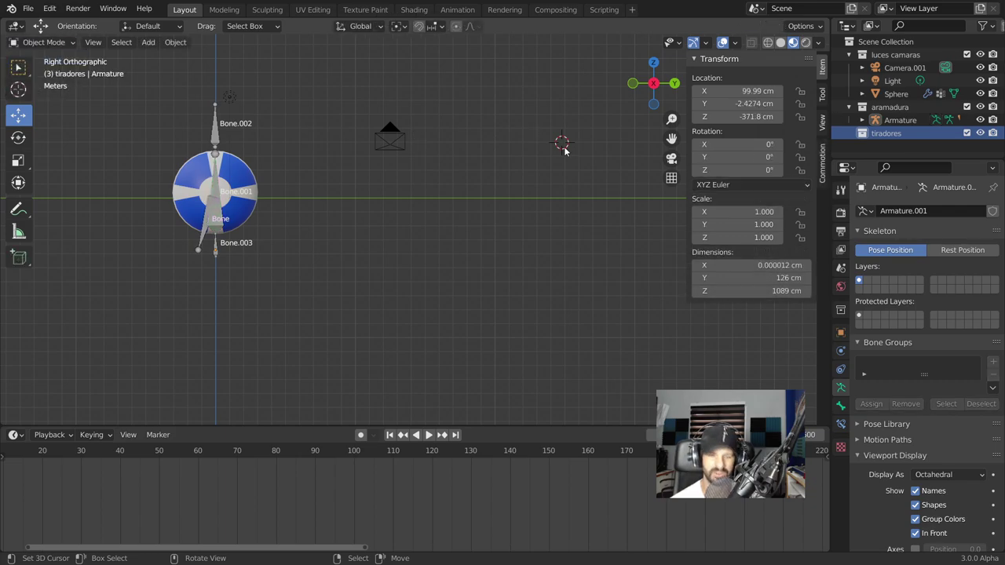
Add a sphere empty and a circle empty at the 3D cursor
key(shift+a)
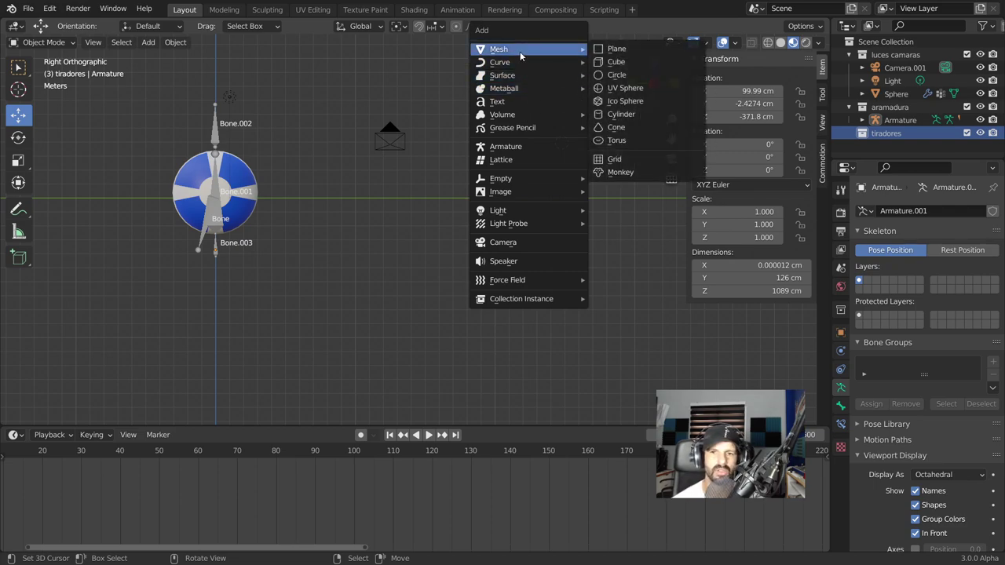
mouse_move(501, 178)
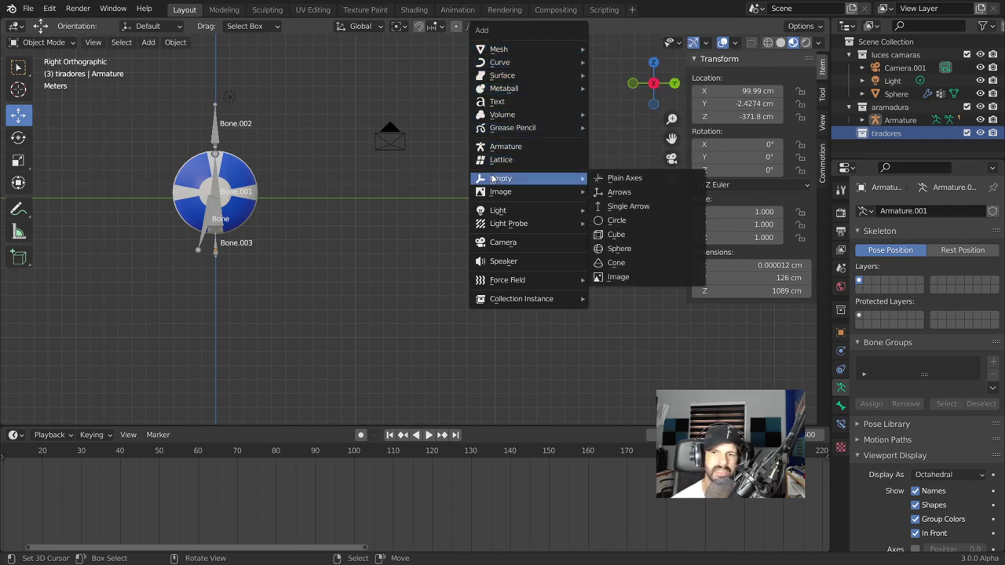
click(620, 249)
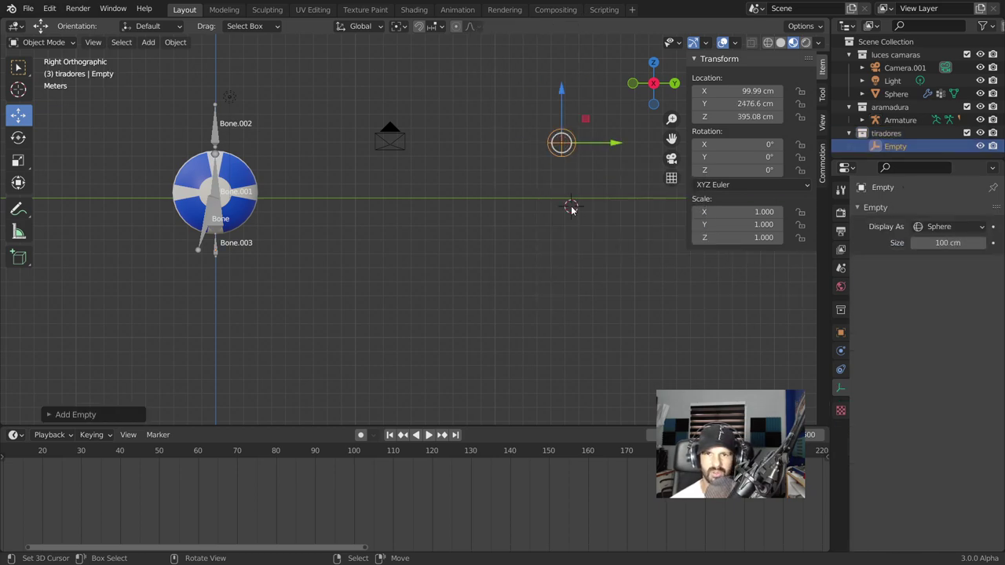
key(shift+a)
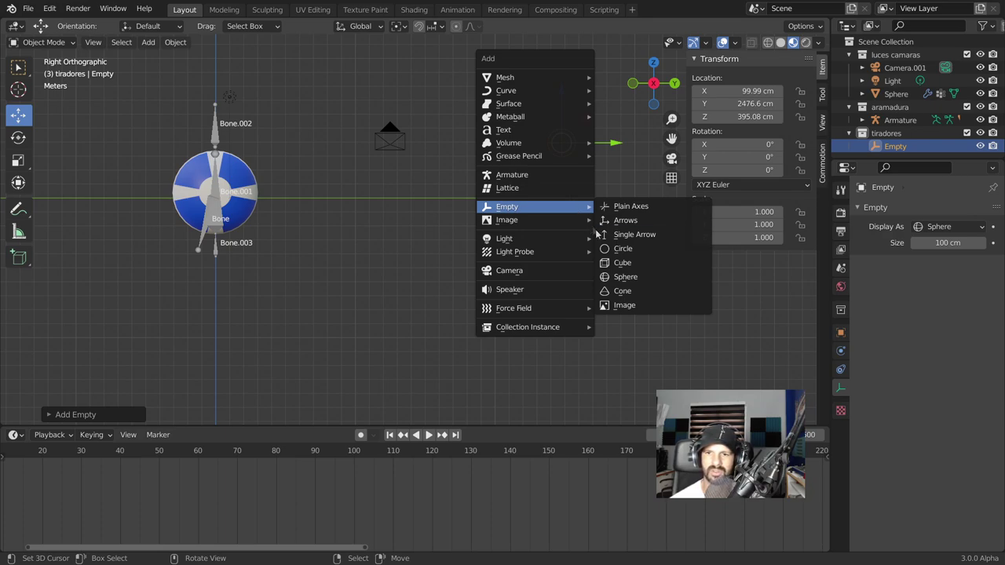
click(617, 249)
Rotate the circle empty -90° around X with rx-90 and recentre the view
scroll(617, 249, up, 2)
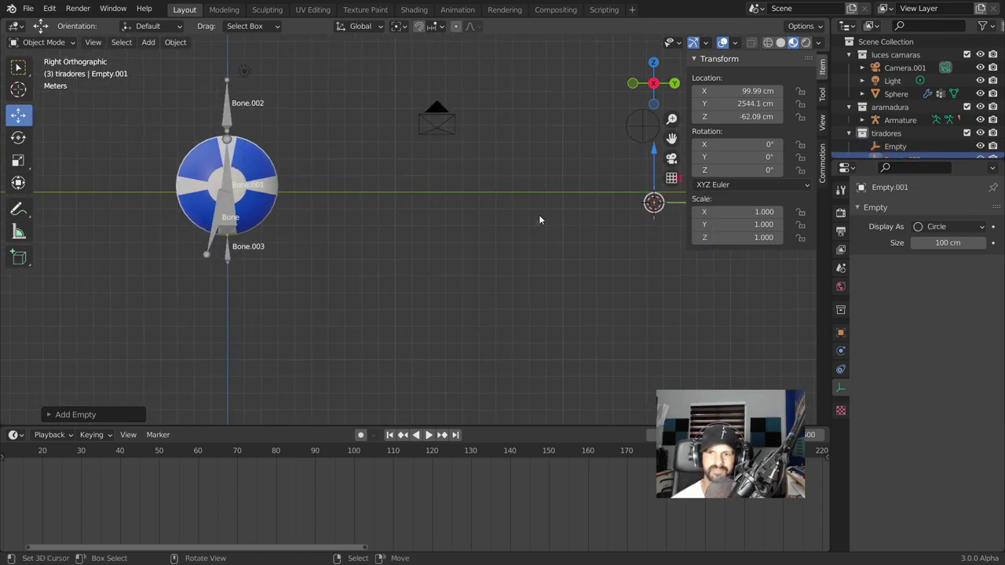
text(rx-90)
key(Return)
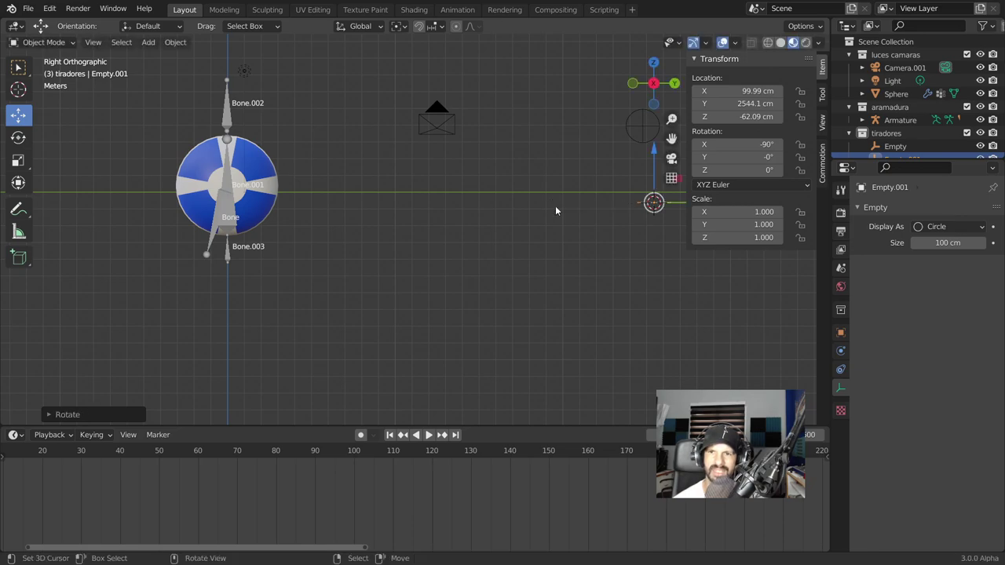
scroll(555, 205, down, 2)
shift+middle_drag(441, 210, 534, 215)
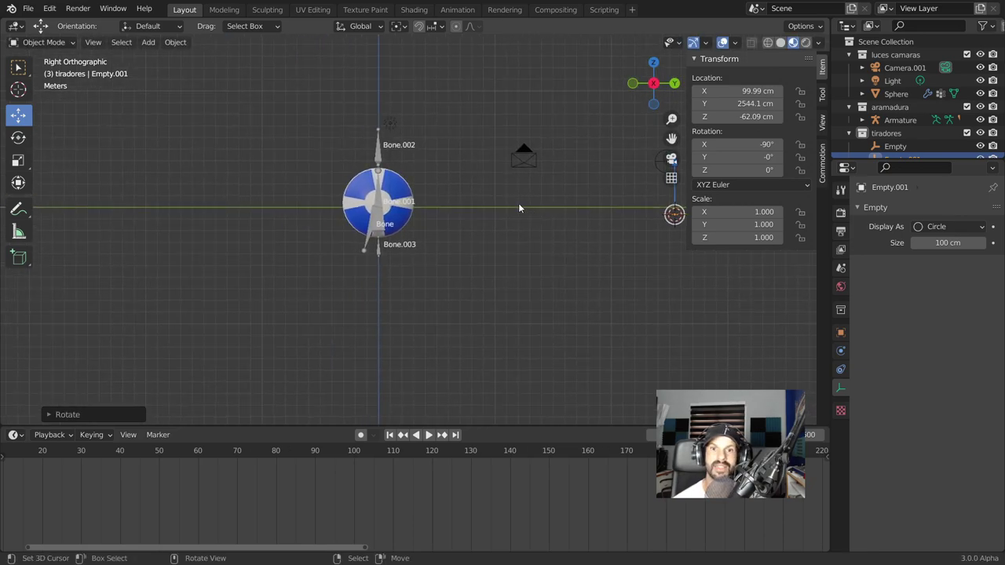
Select the armature and switch it to Pose Mode
click(383, 155)
key(Tab)
shift+middle_drag(343, 262, 289, 237)
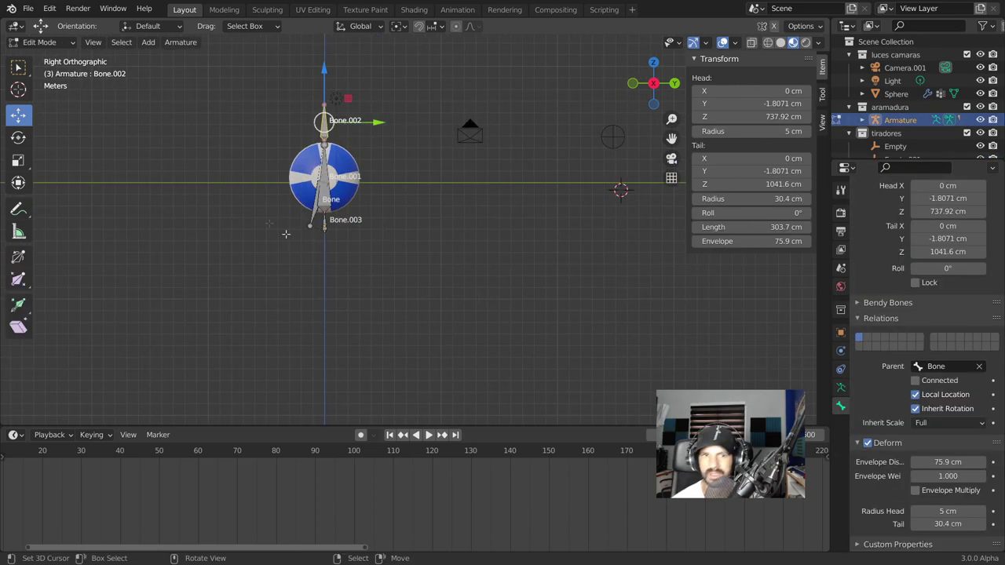
click(41, 42)
click(42, 84)
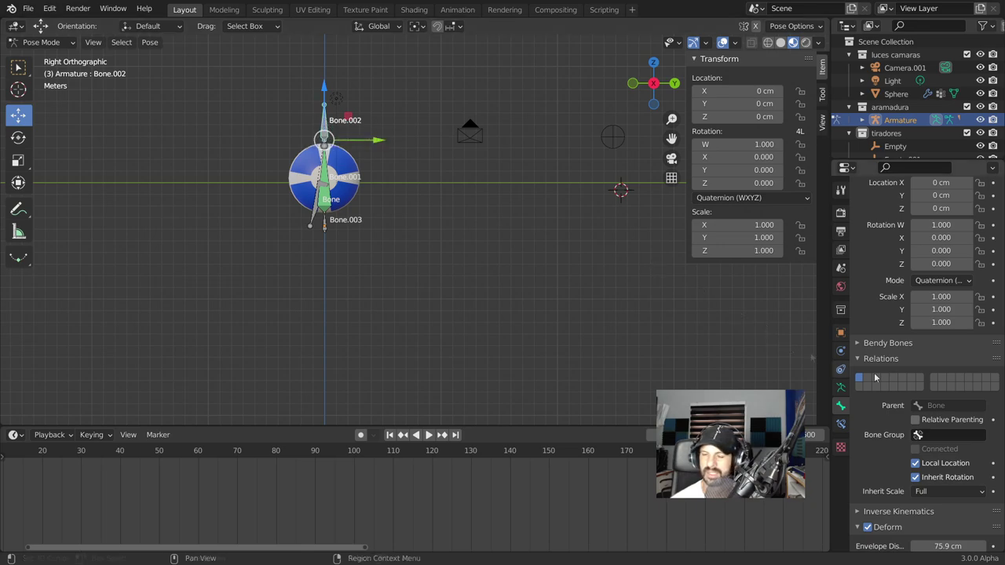
In Bone properties, pick the Empty circle as Bone.002's custom shape object
scroll(942, 393, down, 2)
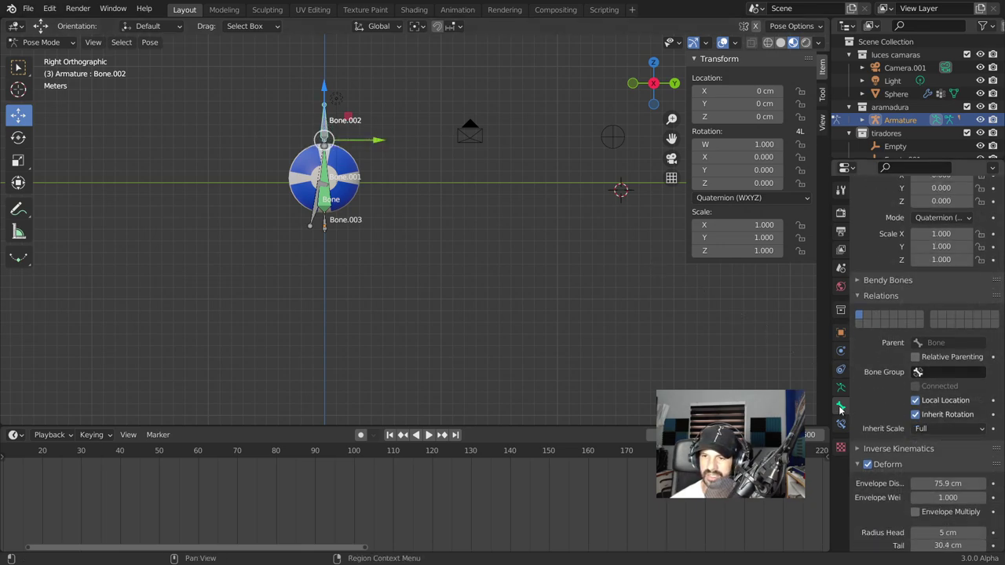
scroll(917, 418, down, 3)
scroll(917, 418, down, 3)
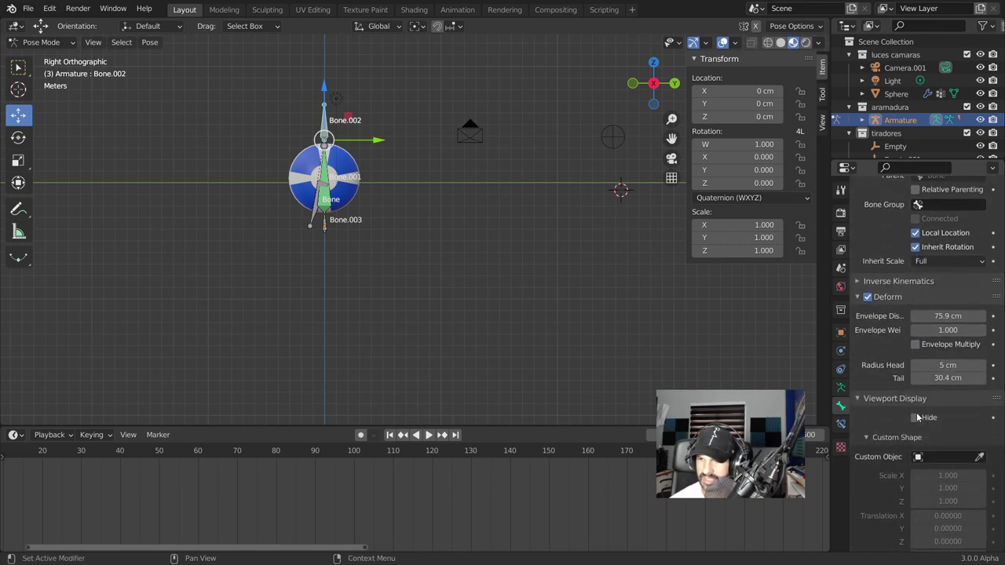
scroll(917, 416, down, 3)
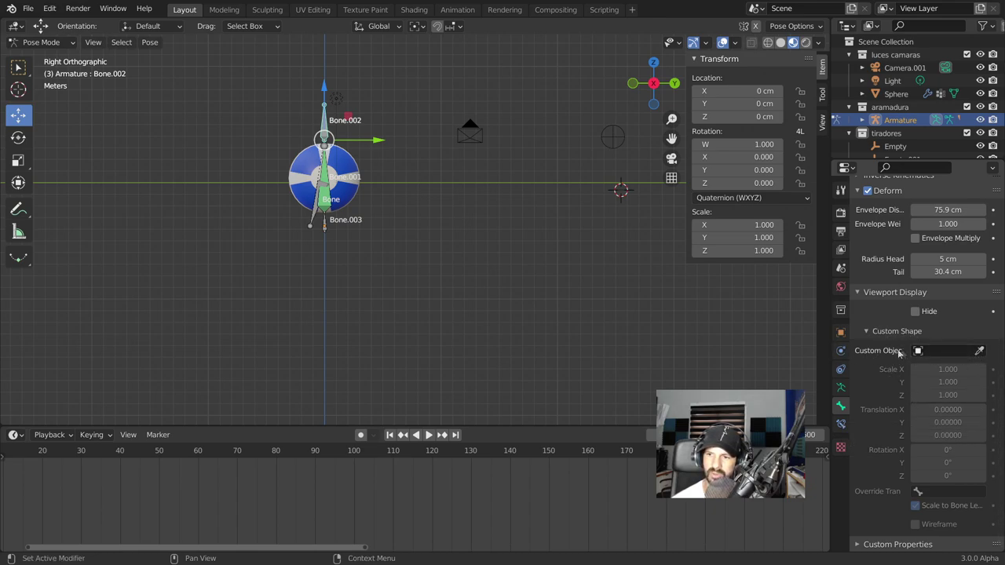
click(979, 353)
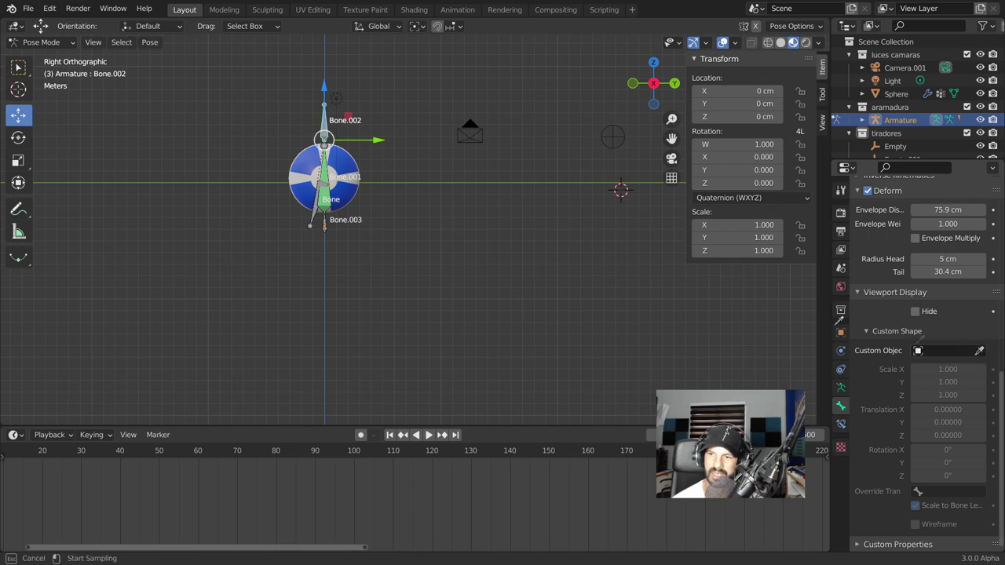
click(603, 130)
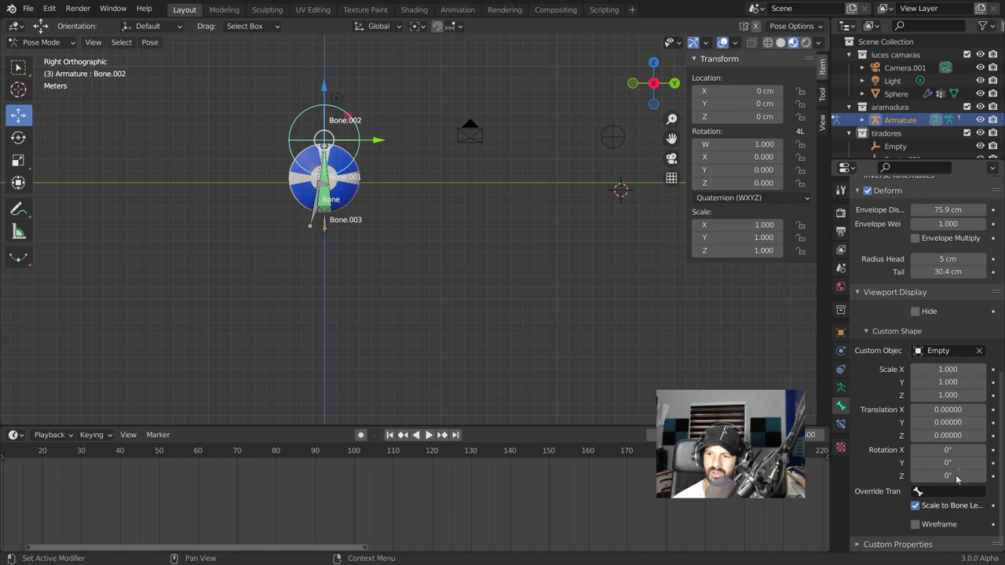
Try custom shape scale values, entering 0.4 and -0.3, then dragging Y to 0.800
scroll(933, 509, up, 2)
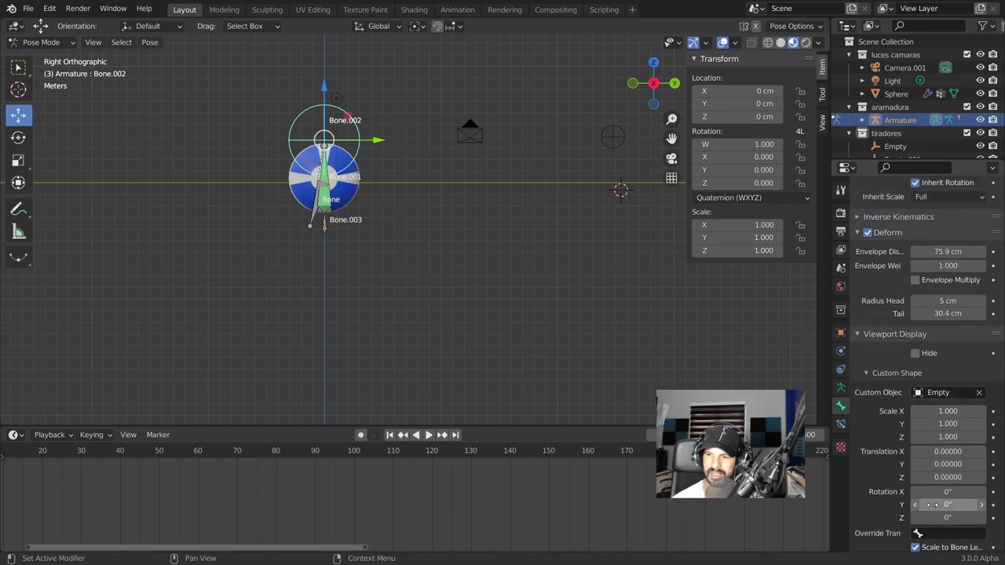
double_click(948, 411)
text(0.4)
key(Tab)
text(-0.3)
key(Return)
scroll(948, 385, down, 2)
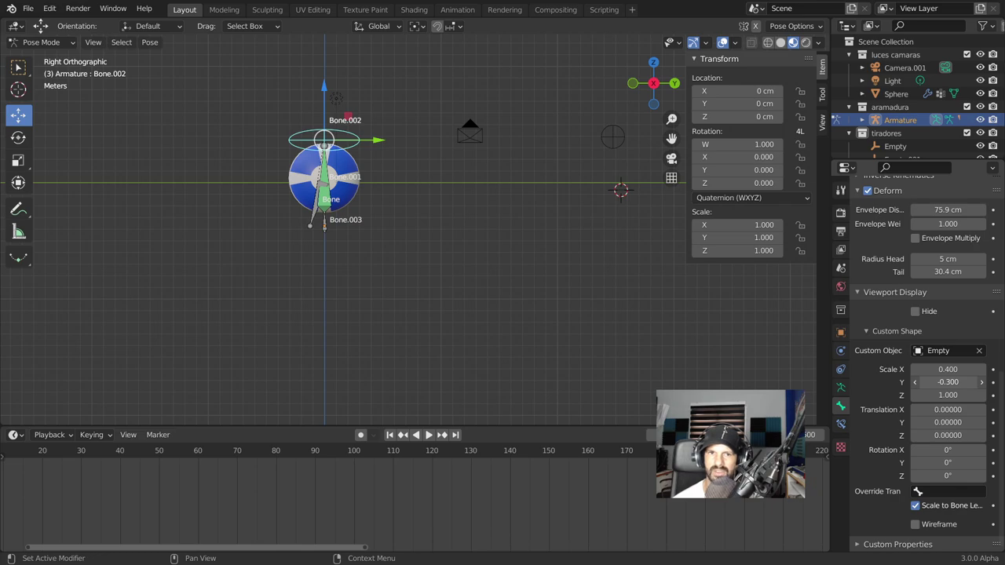
mouse_move(948, 369)
mouse_down()
mouse_move(911, 369)
mouse_move(974, 369)
mouse_up()
middle_drag(655, 325, 239, 227)
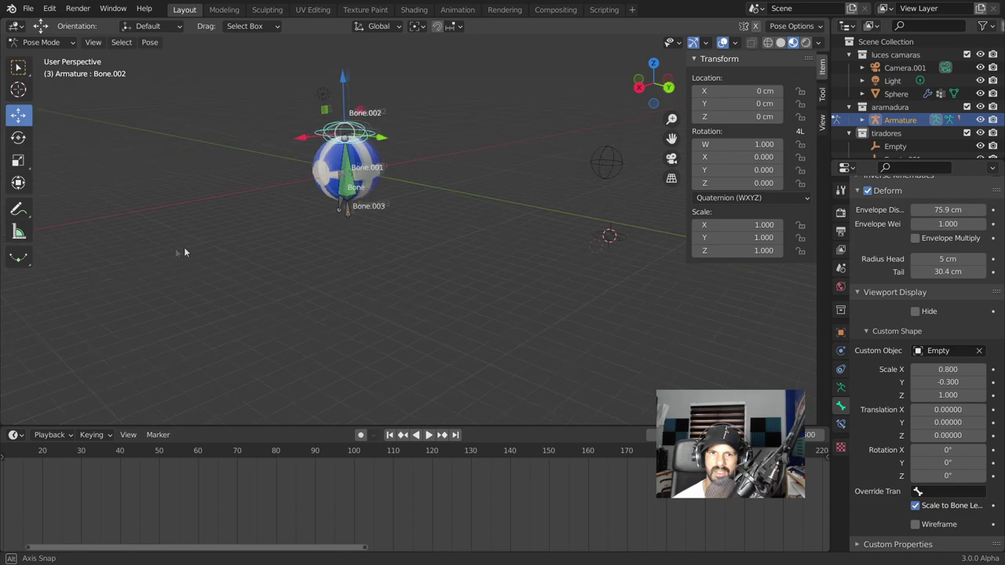
scroll(239, 227, up, 2)
key(Caps_Lock)
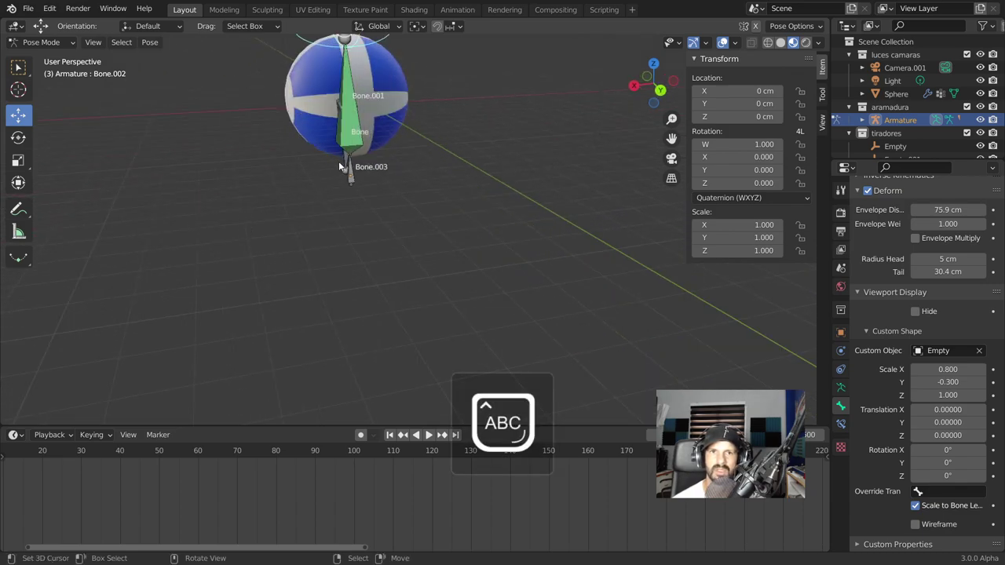
drag(948, 383, 974, 383)
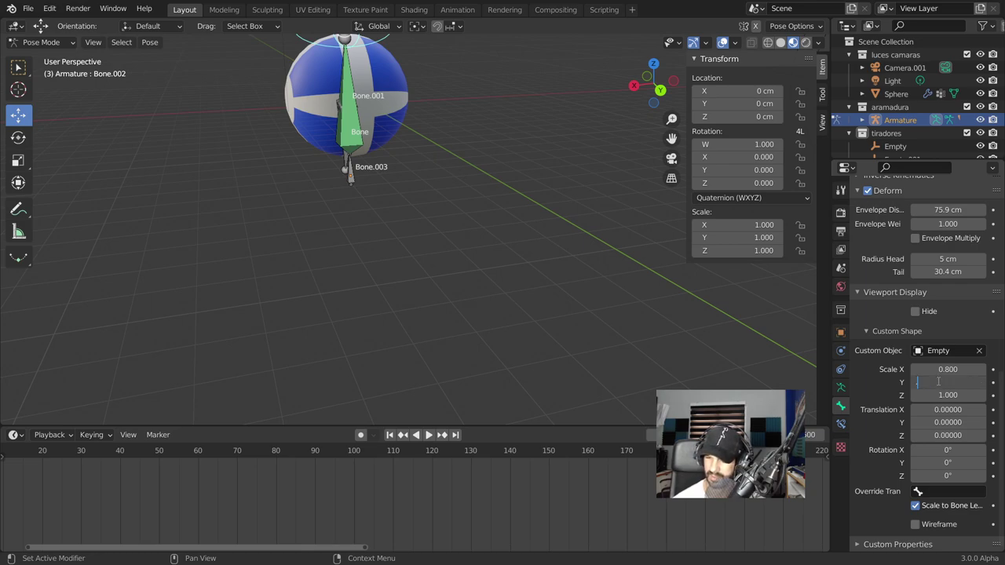
drag(924, 383, 935, 383)
text(0.800)
Set Bone.002's custom shape scale to 0.2 on X, Y and Z
click(945, 367)
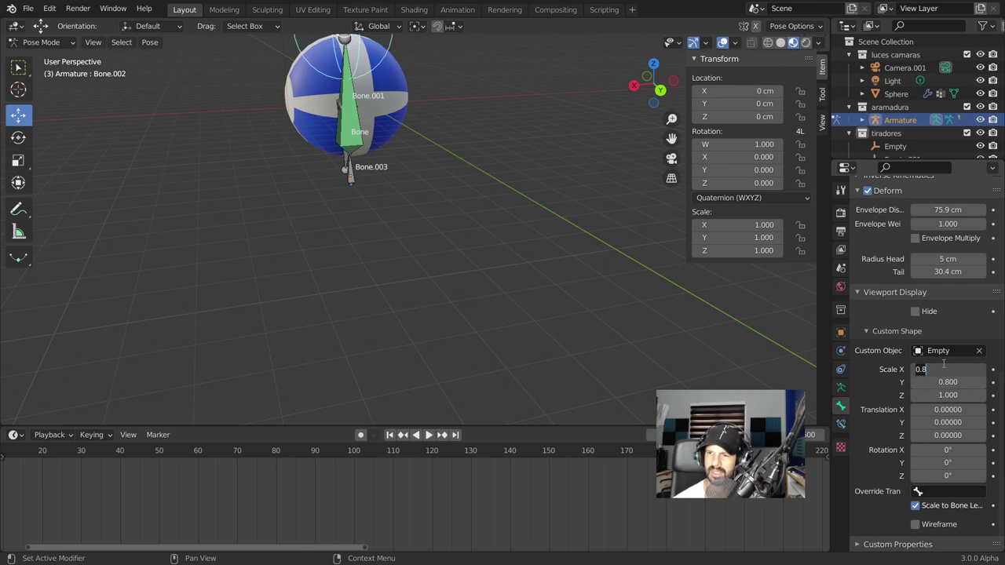
key(BackSpace)
text(.2)
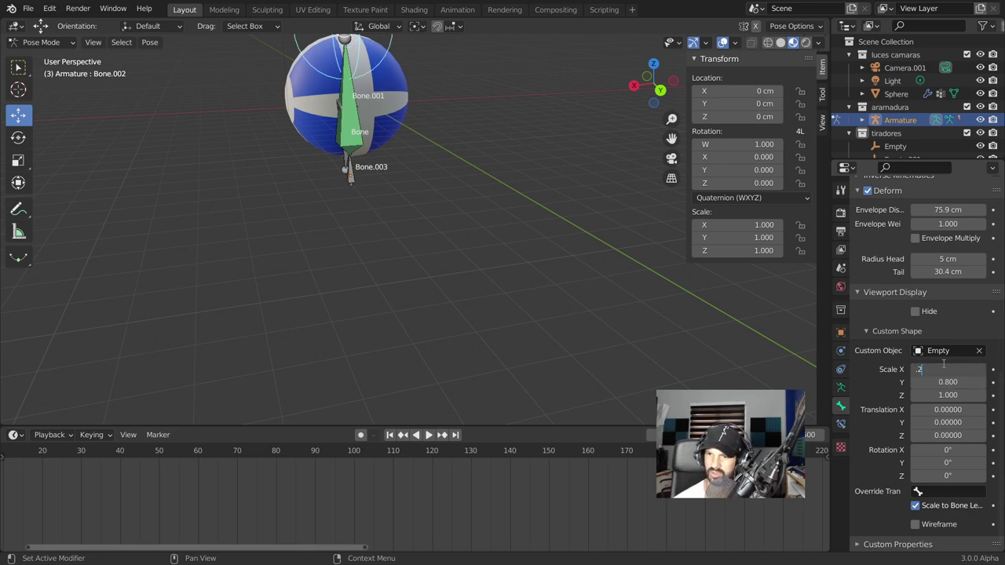
key(Tab)
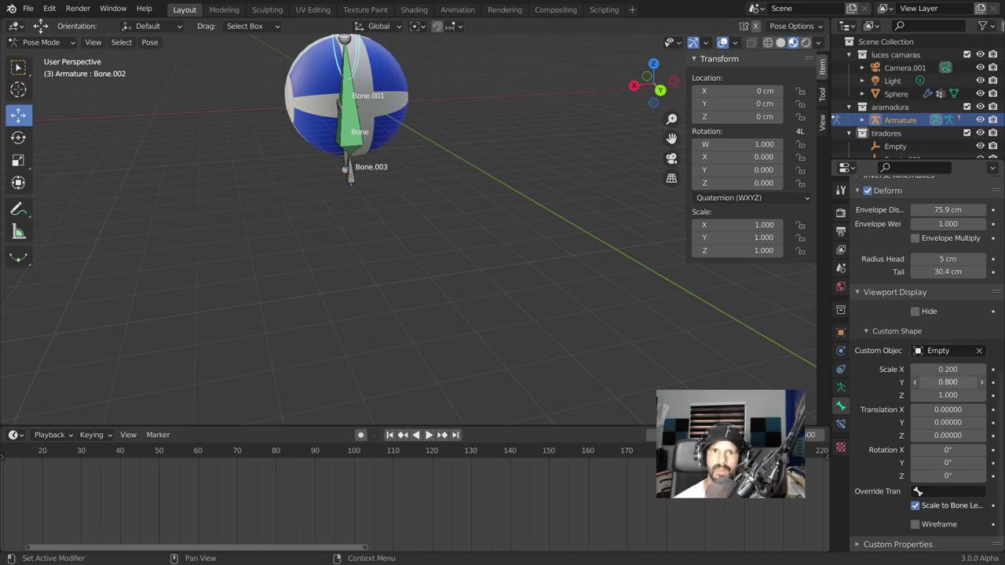
text(0.25)
key(Return)
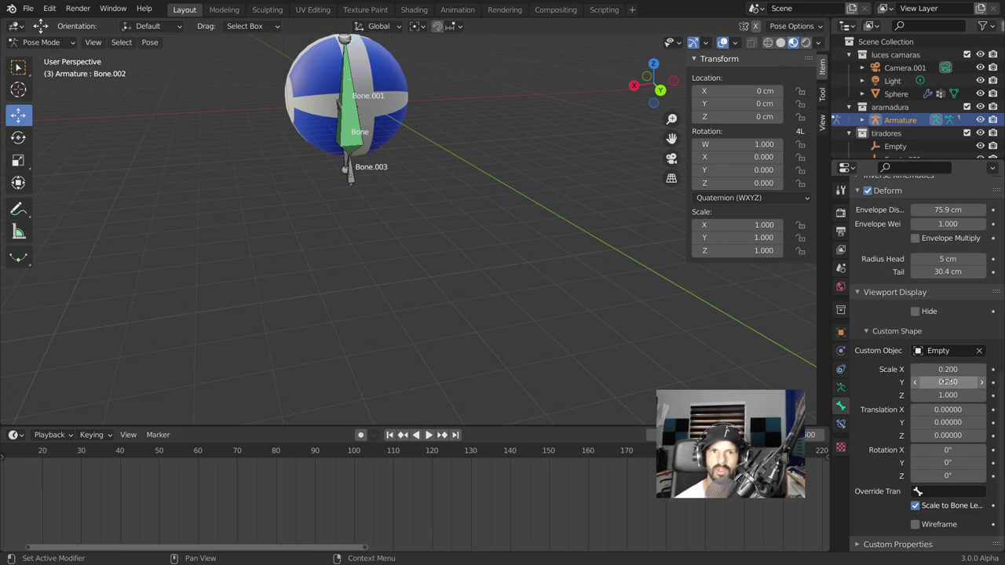
drag(946, 382, 942, 395)
text(0.2)
key(Return)
mouse_move(491, 247)
middle_down()
mouse_move(551, 187)
mouse_move(451, 187)
mouse_move(516, 211)
mouse_move(451, 154)
mouse_move(521, 249)
middle_up()
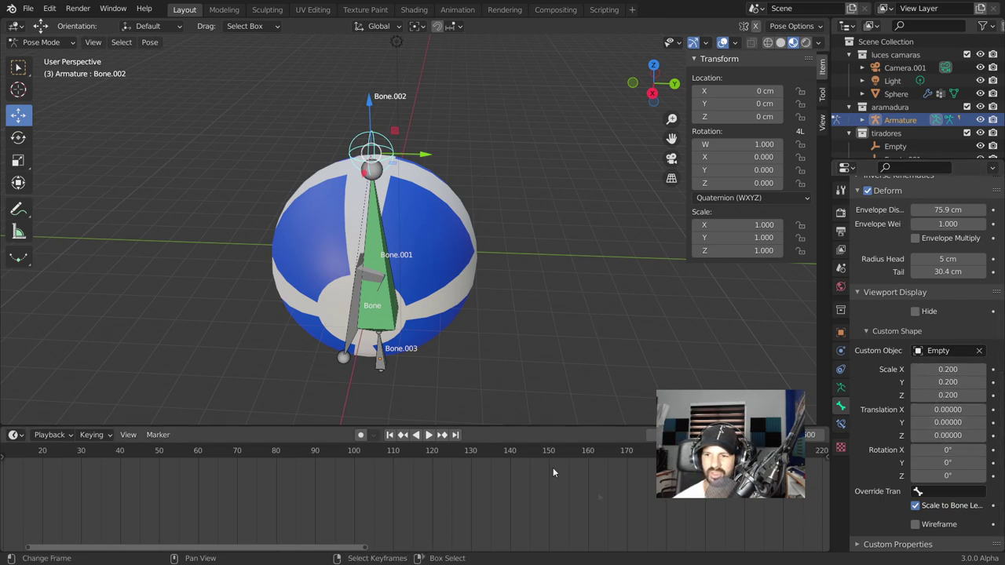
middle_drag(372, 349, 504, 323)
Make Bone.003 active and pick the Empty circle as its custom shape
scroll(510, 279, up, 1)
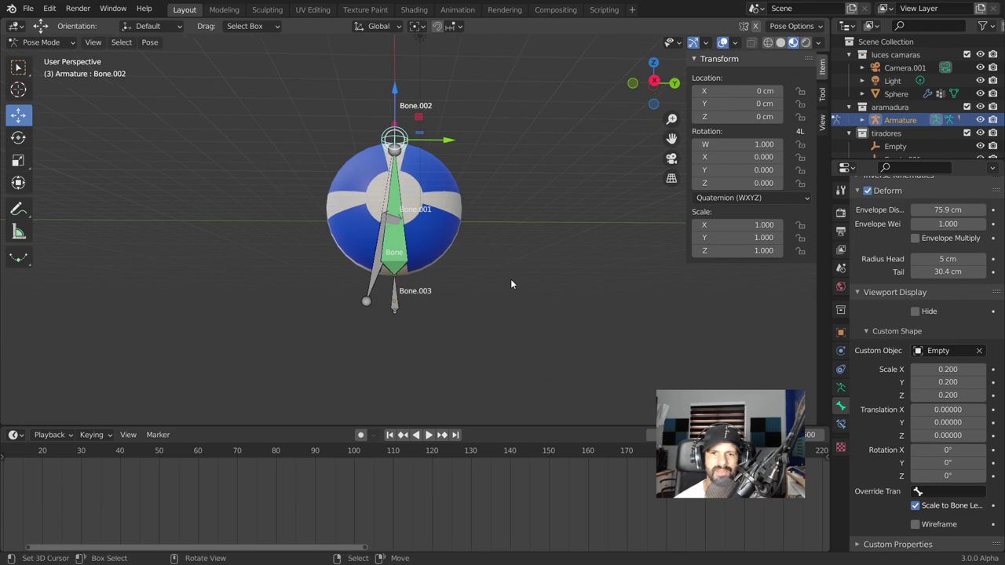
click(394, 309)
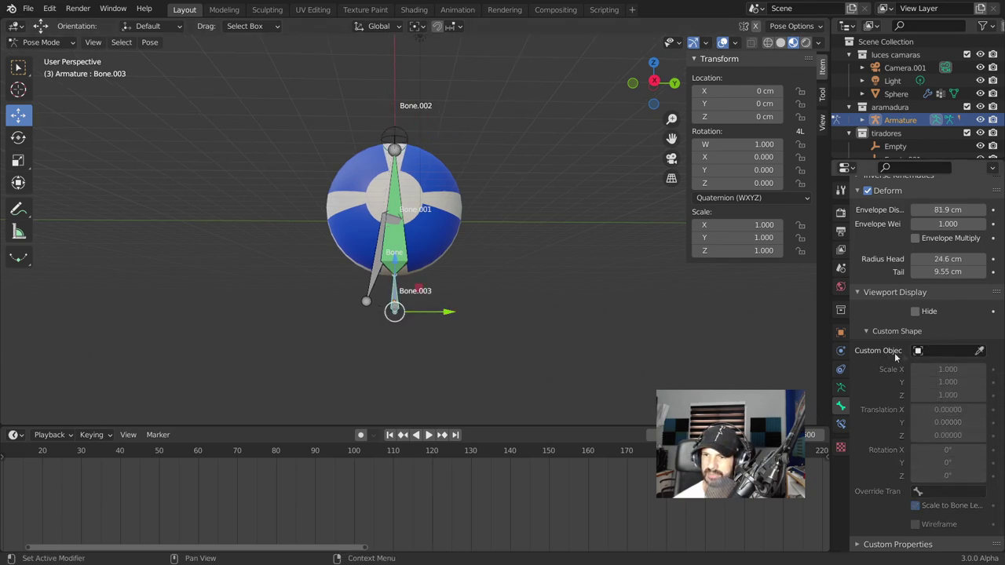
click(980, 351)
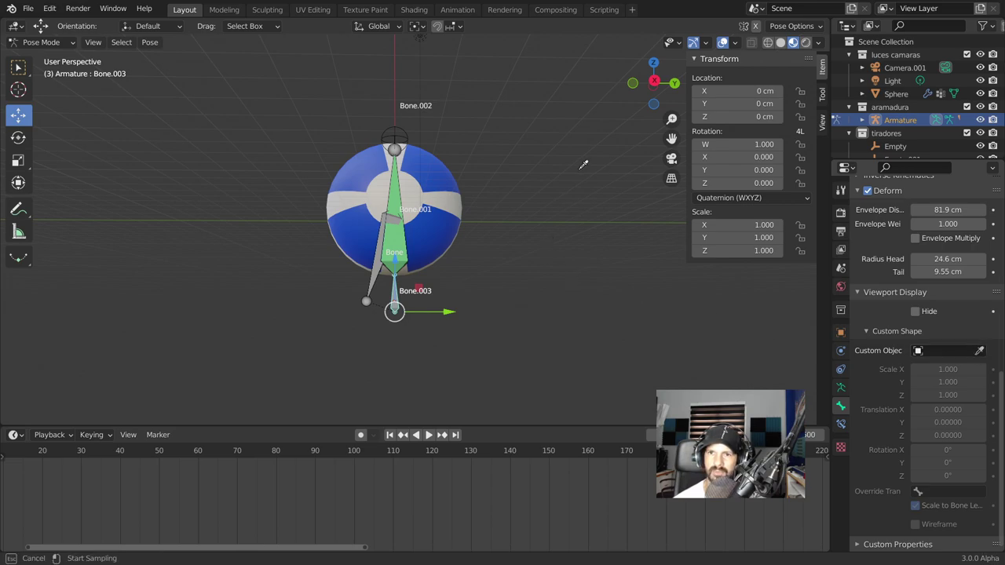
key(Escape)
middle_drag(576, 274, 520, 305)
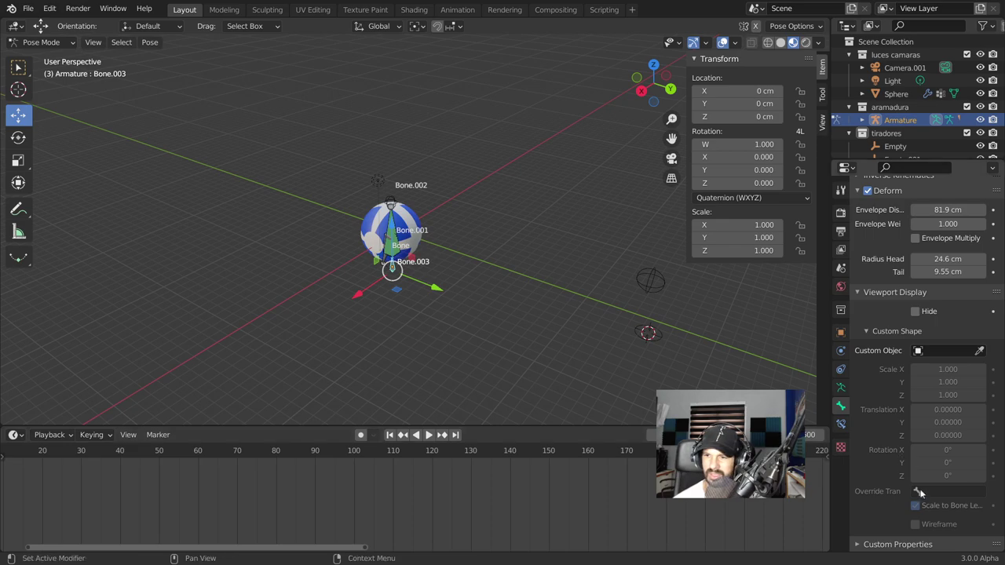
click(980, 351)
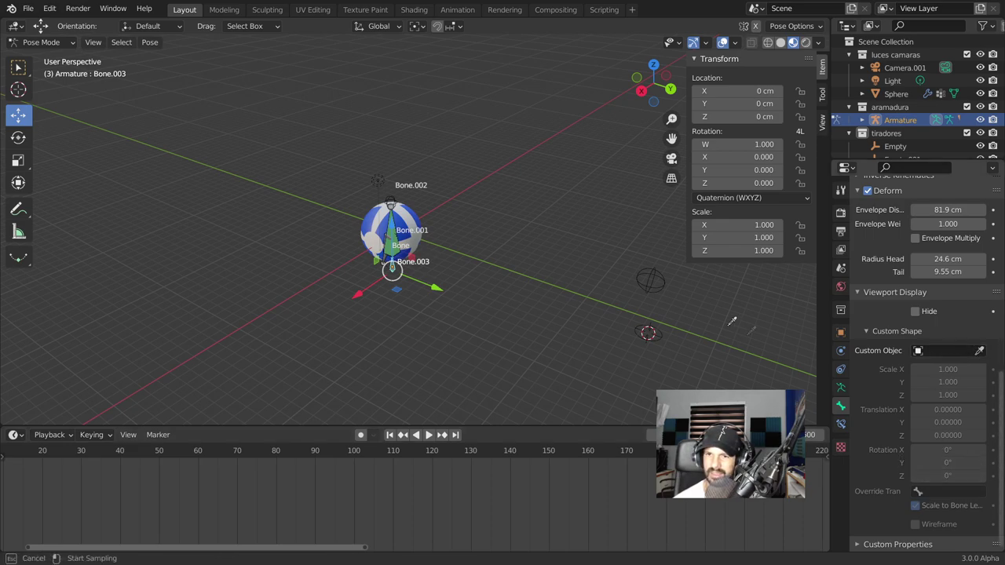
click(661, 276)
mouse_move(662, 275)
middle_down()
mouse_move(484, 264)
mouse_move(500, 226)
mouse_move(484, 289)
middle_up()
scroll(485, 294, up, 1)
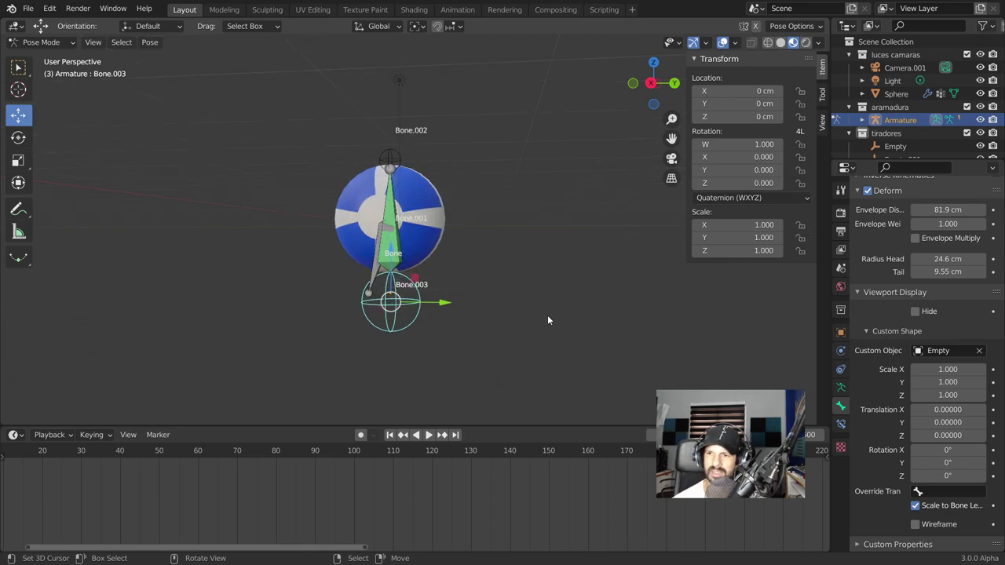
Enter .2 for Bone.003's custom shape scale on X, Y and Z
click(390, 161)
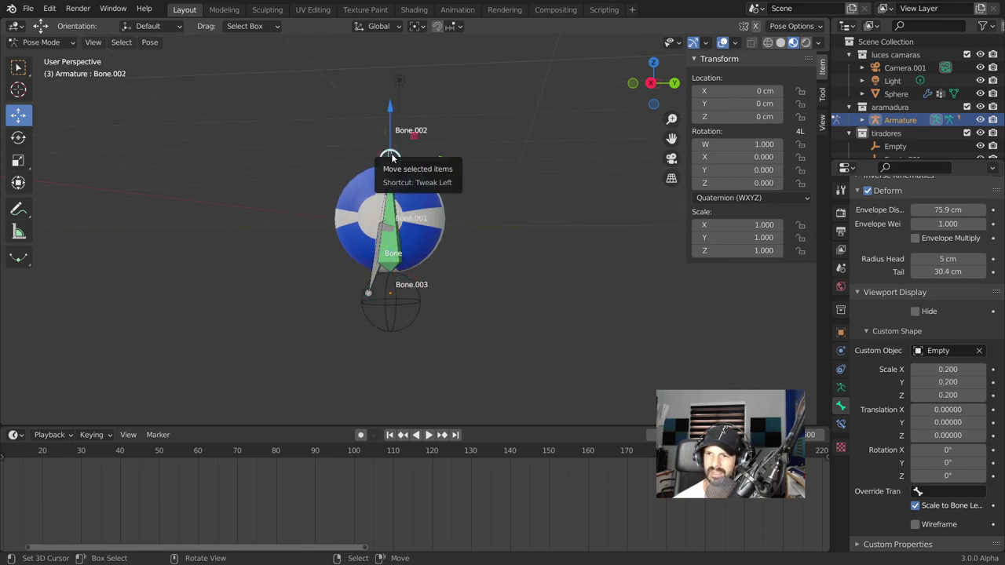
click(416, 312)
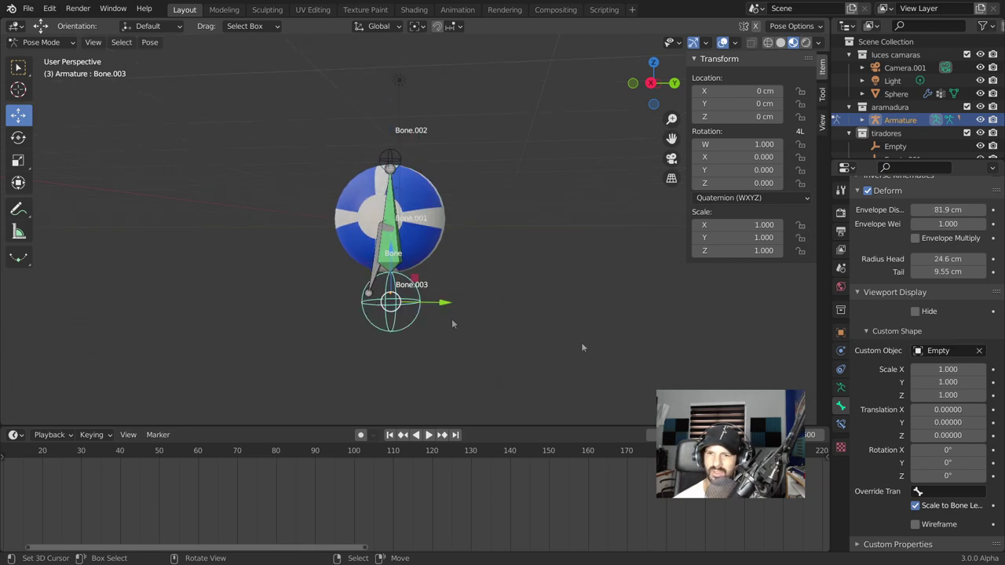
click(932, 369)
text(.2)
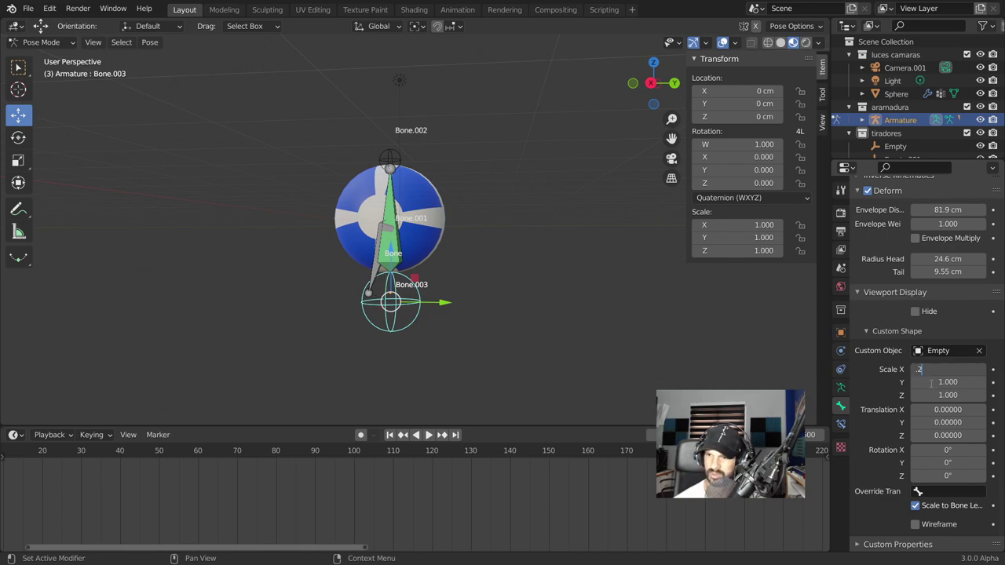
key(Return)
click(932, 381)
text(.2)
key(Return)
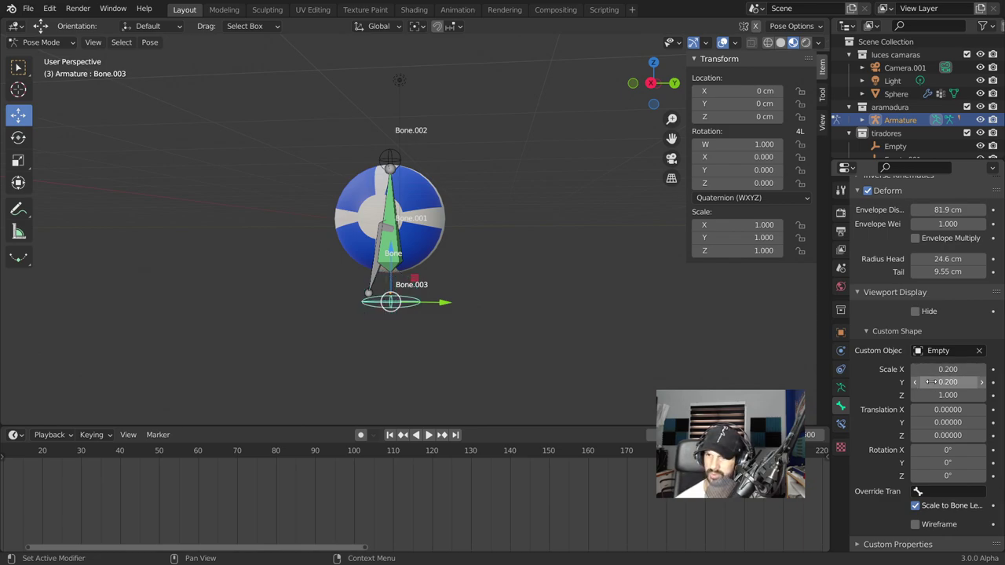
click(932, 395)
text(.2)
key(Return)
mouse_move(465, 337)
middle_down()
mouse_move(526, 347)
mouse_move(457, 304)
mouse_move(427, 270)
middle_up()
scroll(509, 343, down, 2)
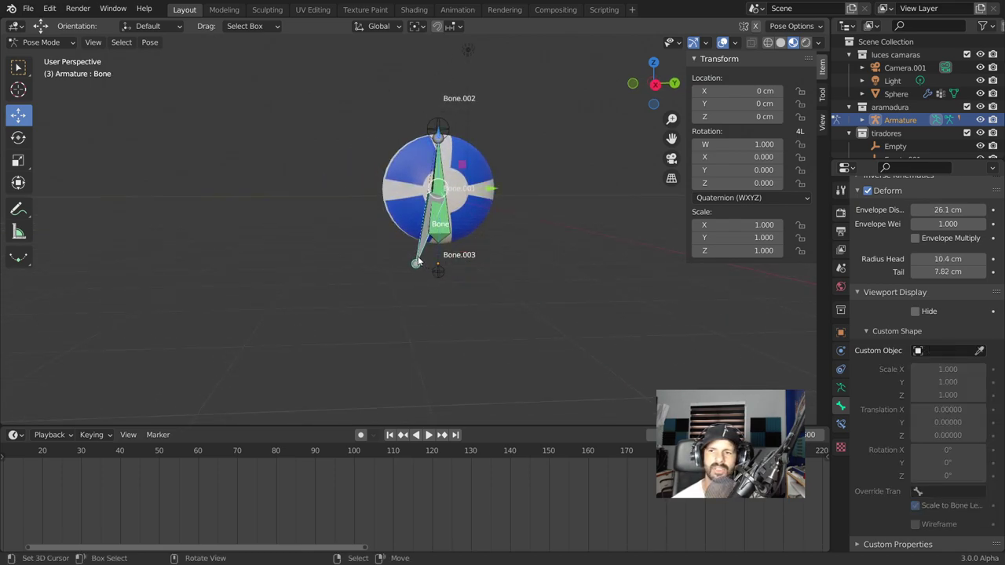
Eyedrop Empty.001 as the root Bone's custom shape
scroll(550, 256, down, 3)
mouse_move(490, 269)
middle_down()
mouse_move(559, 233)
mouse_move(566, 326)
mouse_move(561, 297)
mouse_move(526, 320)
mouse_move(476, 298)
mouse_move(721, 357)
middle_up()
scroll(527, 311, up, 3)
click(979, 350)
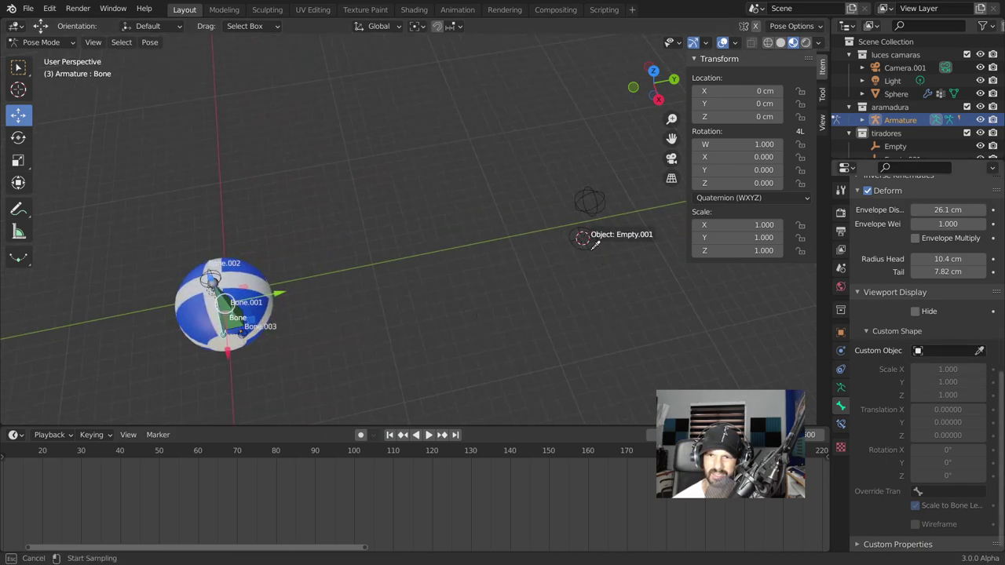
click(591, 249)
Frame the bone in right orthographic view and switch the armature to Object Mode
mouse_move(591, 249)
middle_down()
mouse_move(431, 282)
mouse_move(450, 245)
middle_up()
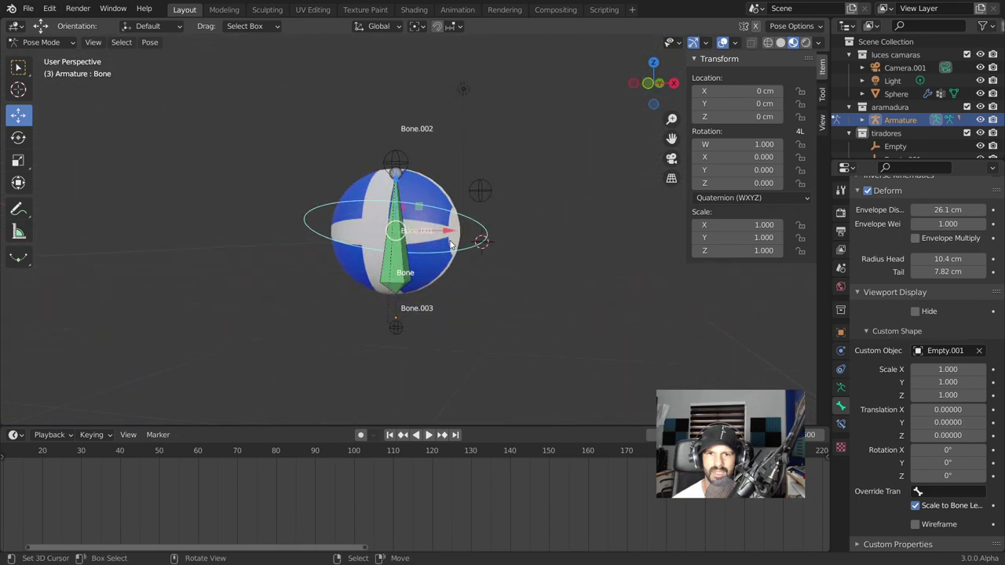
key(KP_3)
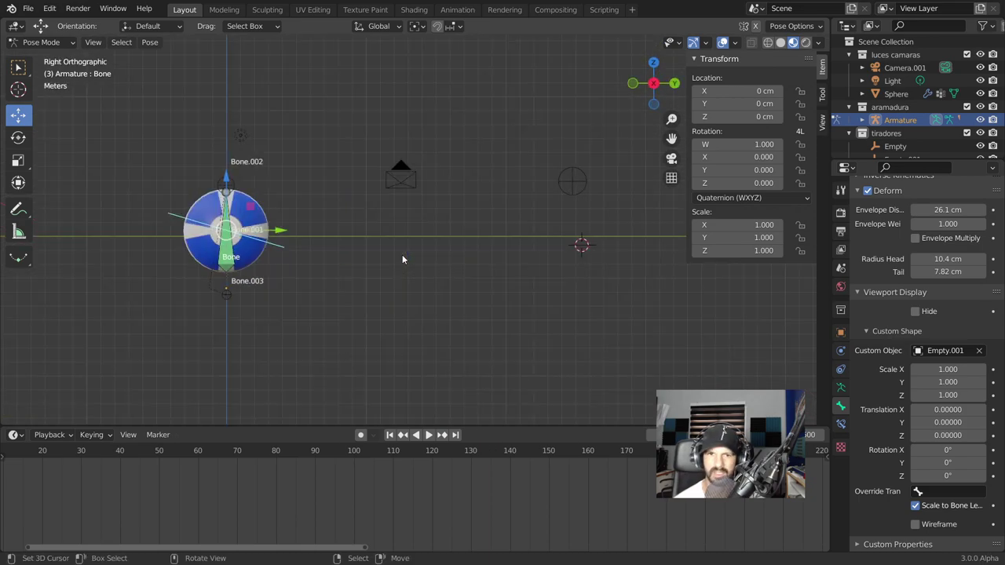
key(KP_Decimal)
scroll(331, 288, up, 2)
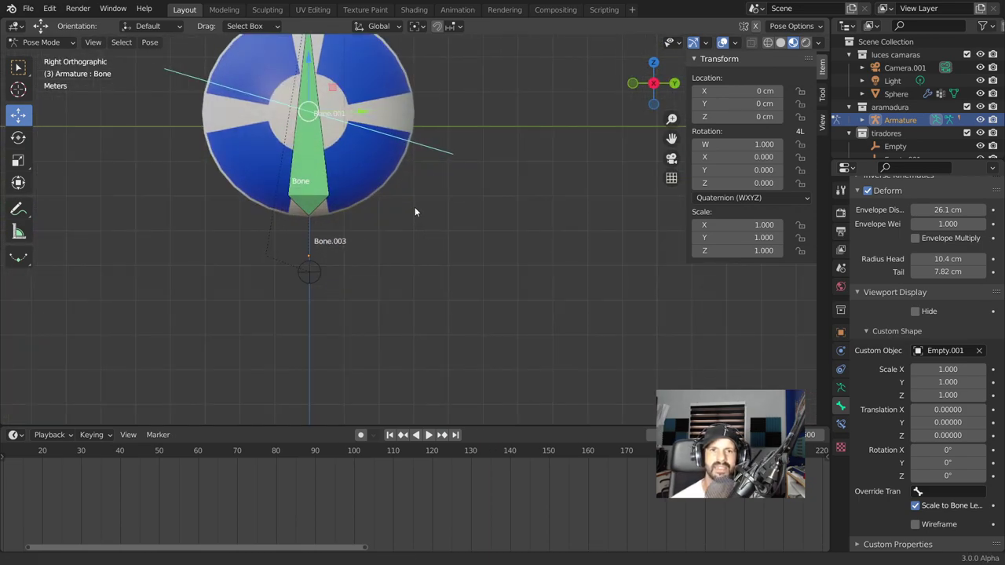
shift+middle_drag(414, 207, 464, 264)
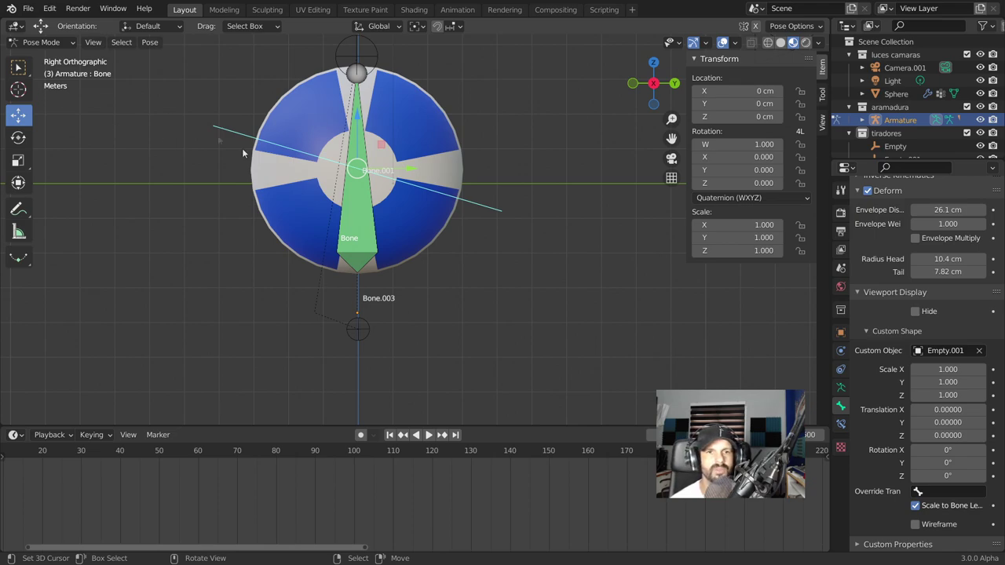
click(46, 43)
click(55, 61)
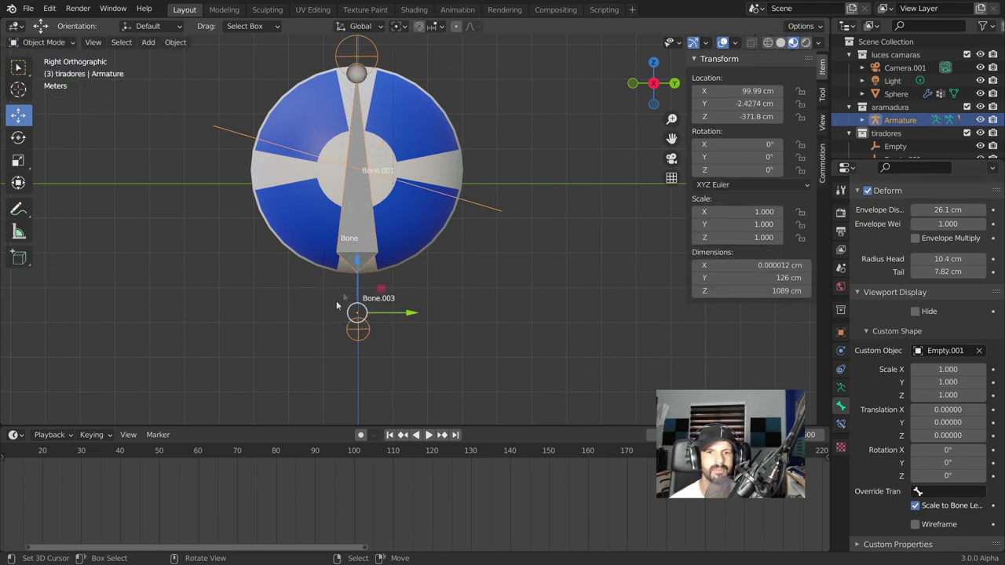
In Edit Mode, raise the root Bone's tail to just below the ball, then return to Pose Mode
click(45, 42)
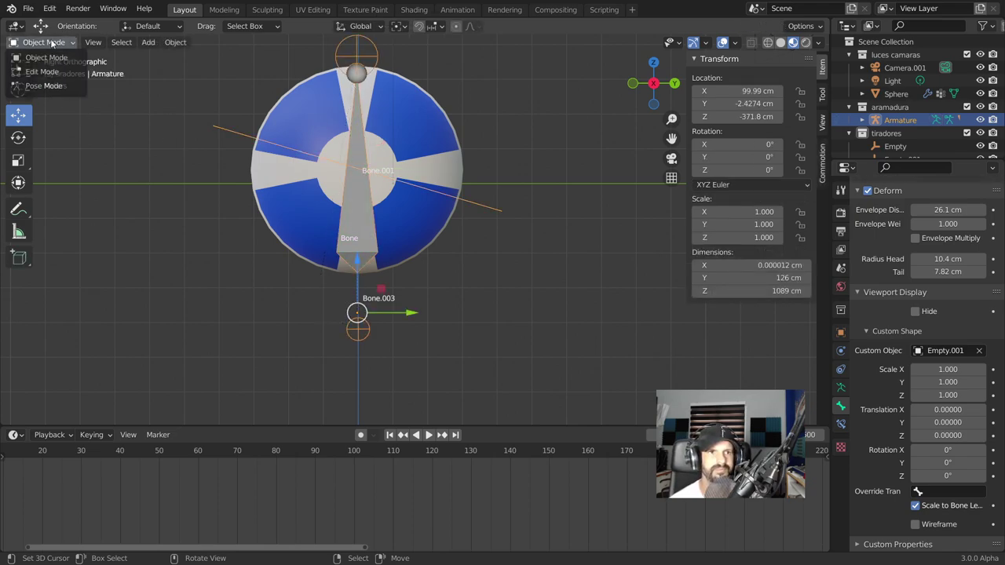
click(49, 69)
click(315, 313)
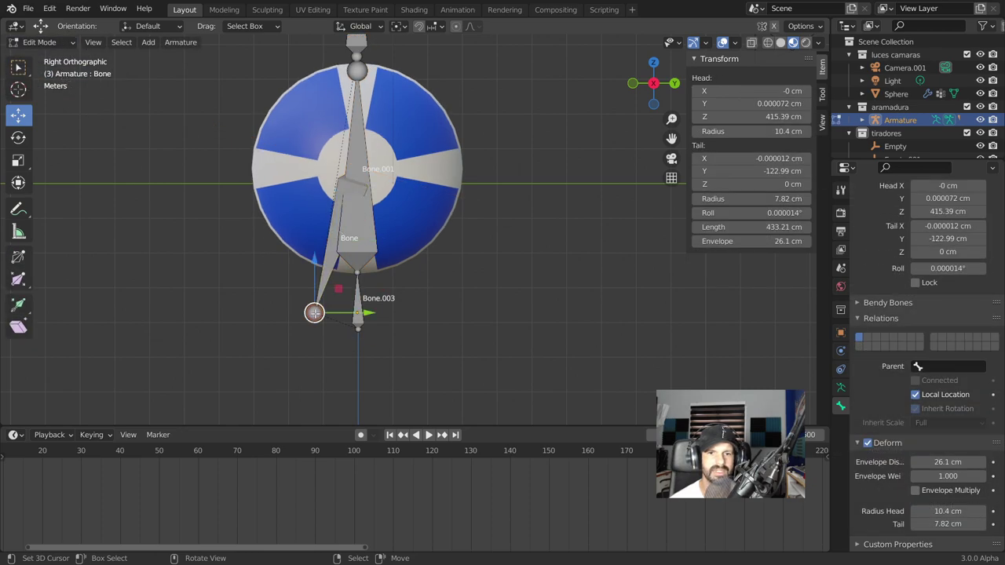
key(g)
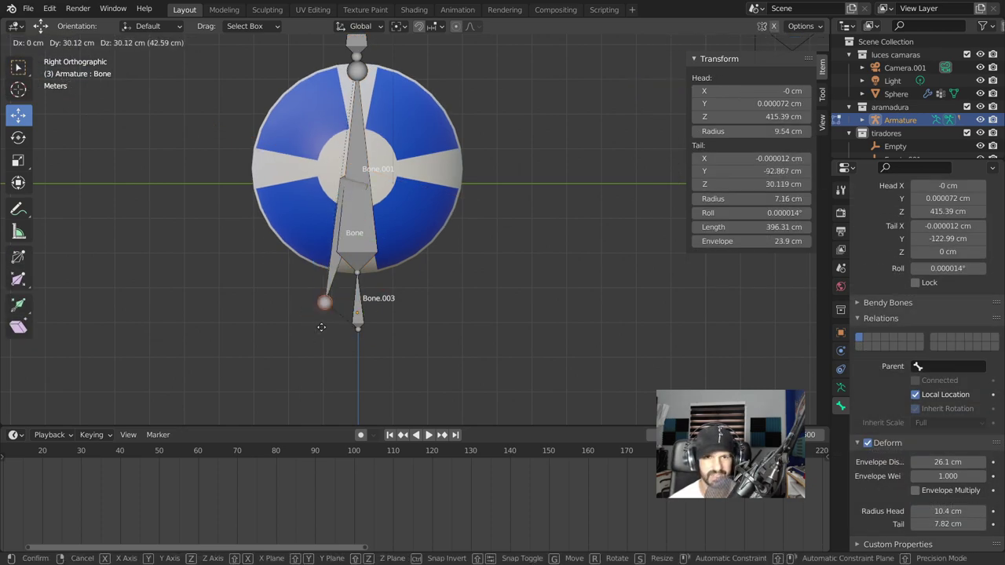
click(353, 322)
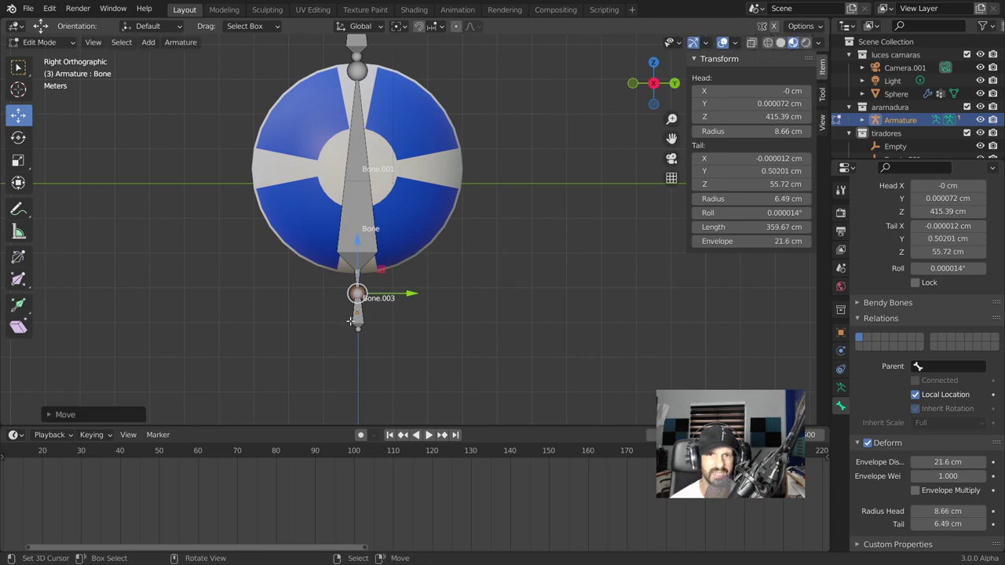
click(39, 43)
click(44, 86)
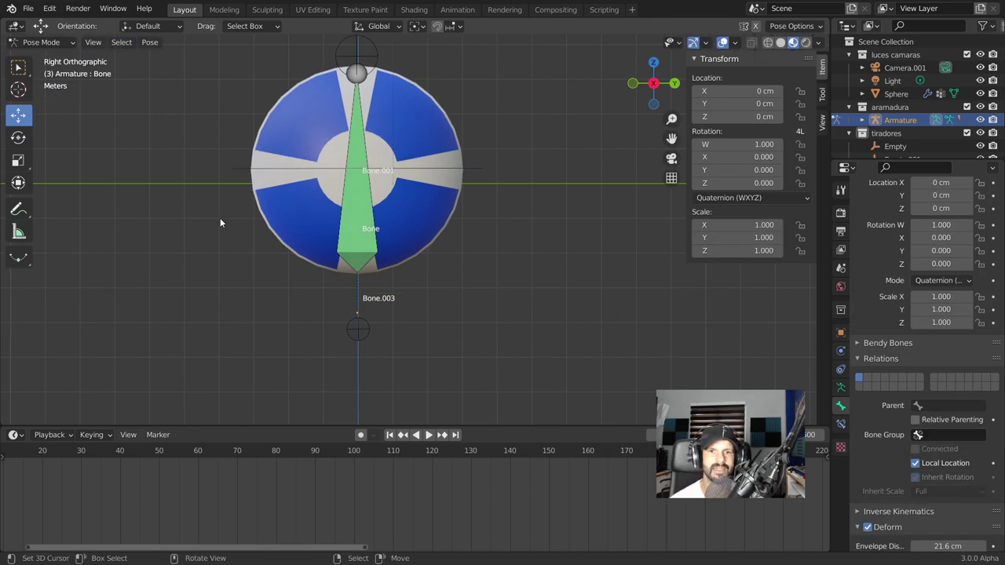
click(482, 168)
Undo an accidental bone scale and expand the bone's Viewport Display settings
mouse_move(482, 169)
middle_down()
mouse_move(485, 290)
mouse_move(504, 304)
middle_up()
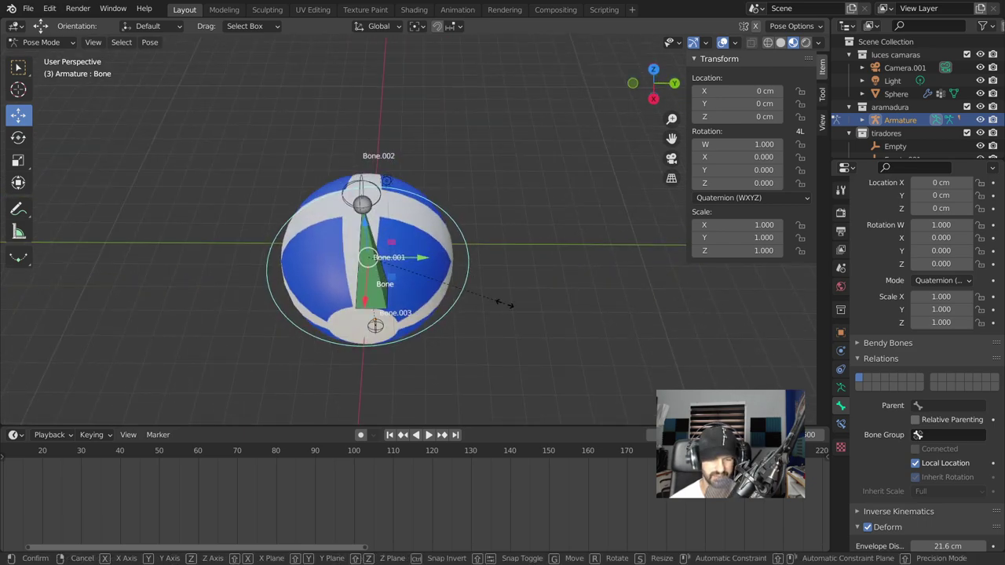
key(s)
click(517, 307)
key(ctrl+z)
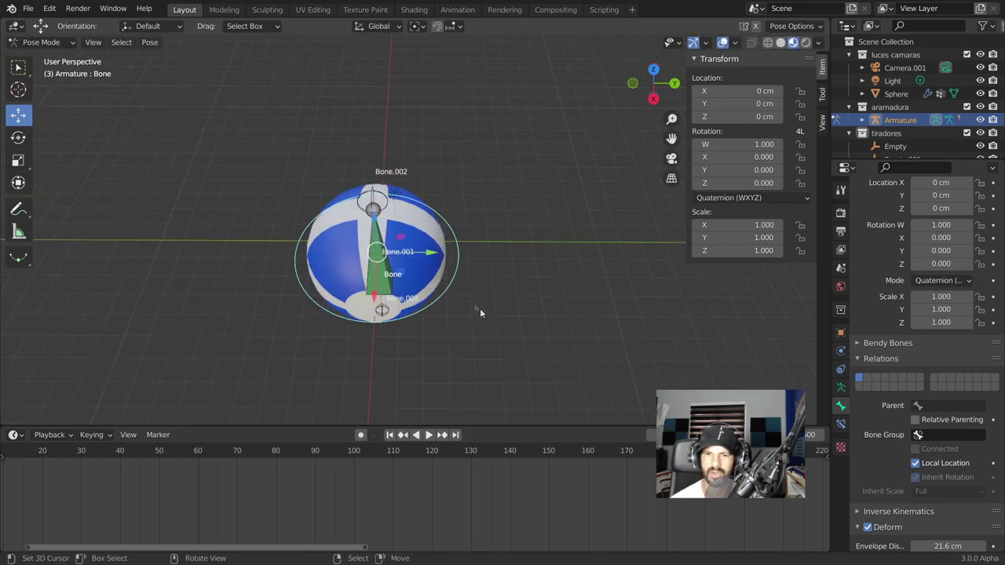
scroll(946, 446, down, 3)
scroll(946, 442, down, 3)
click(946, 443)
scroll(946, 432, down, 4)
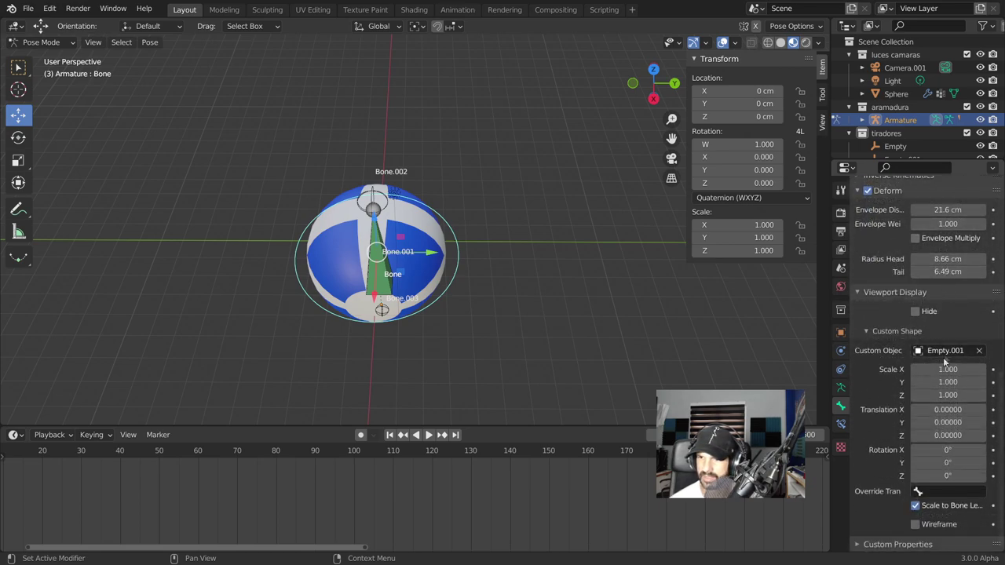
Set the root Bone's custom shape scale to 1.4 on X, Y and Z
drag(937, 369, 982, 369)
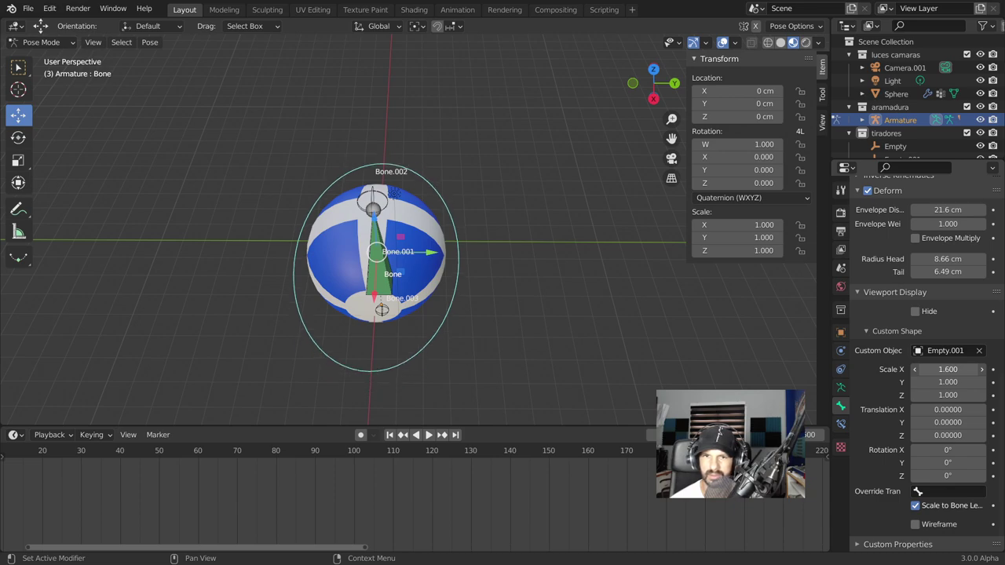
drag(982, 369, 967, 369)
click(945, 382)
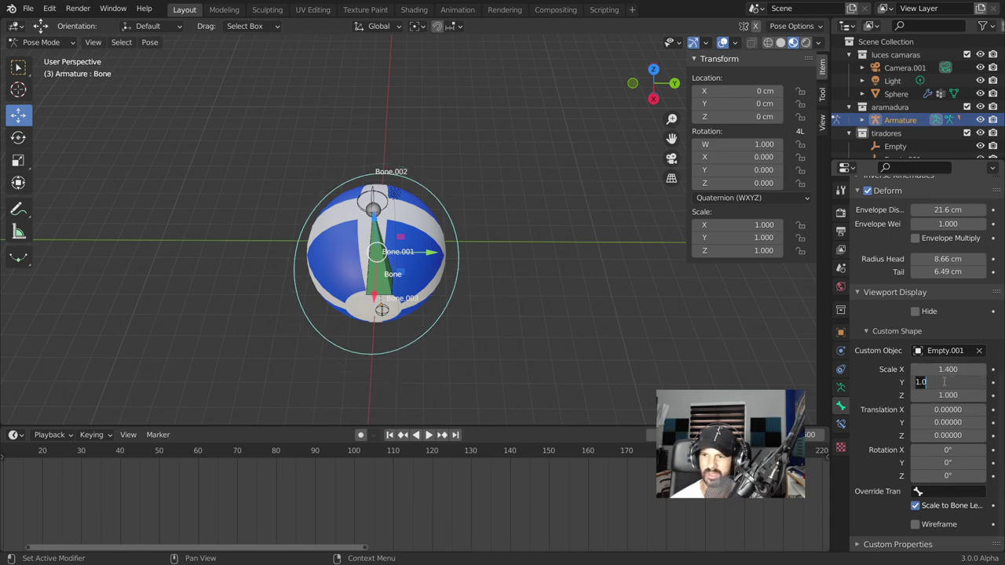
text(14)
text(1.400)
key(Return)
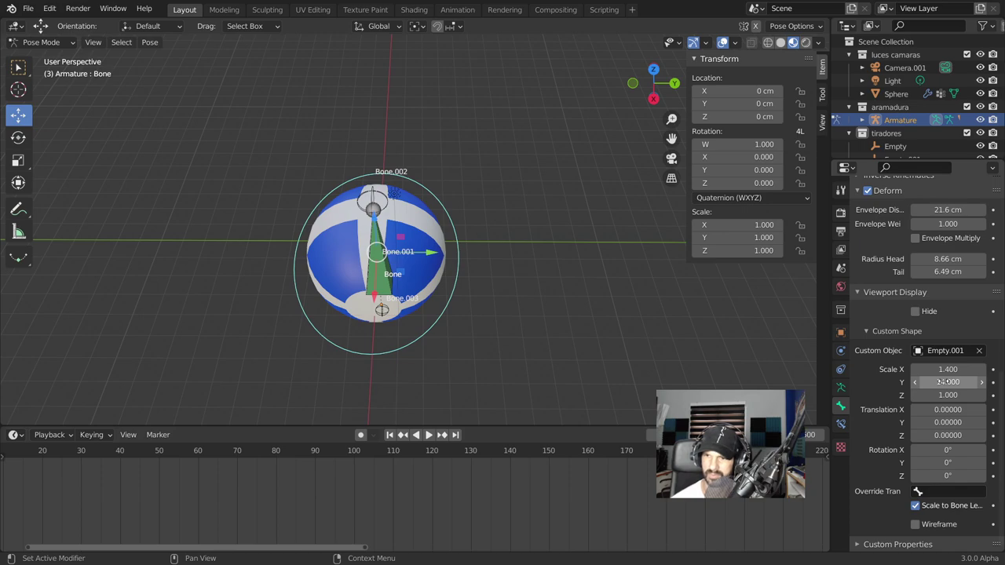
click(945, 381)
text(1.400)
key(Return)
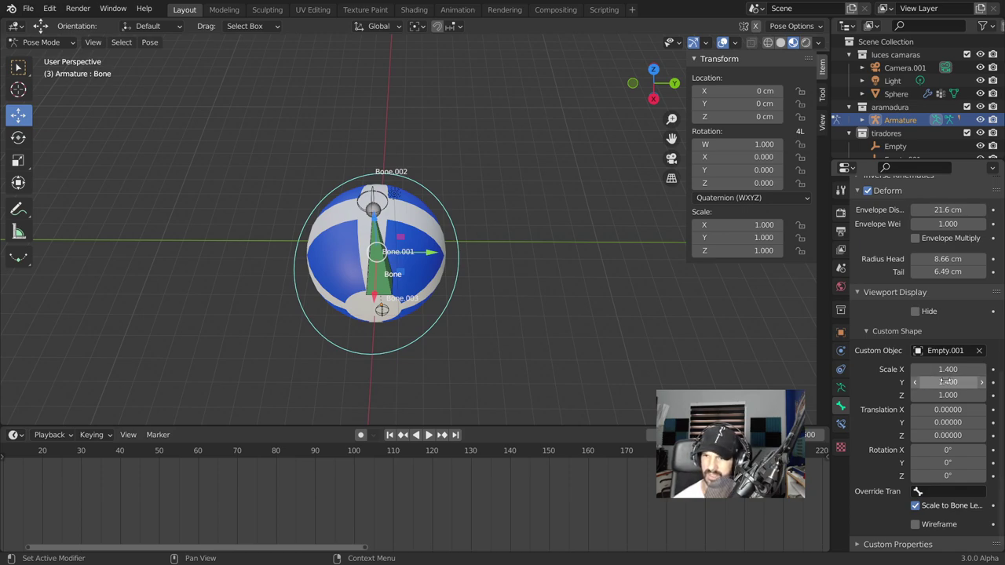
click(957, 395)
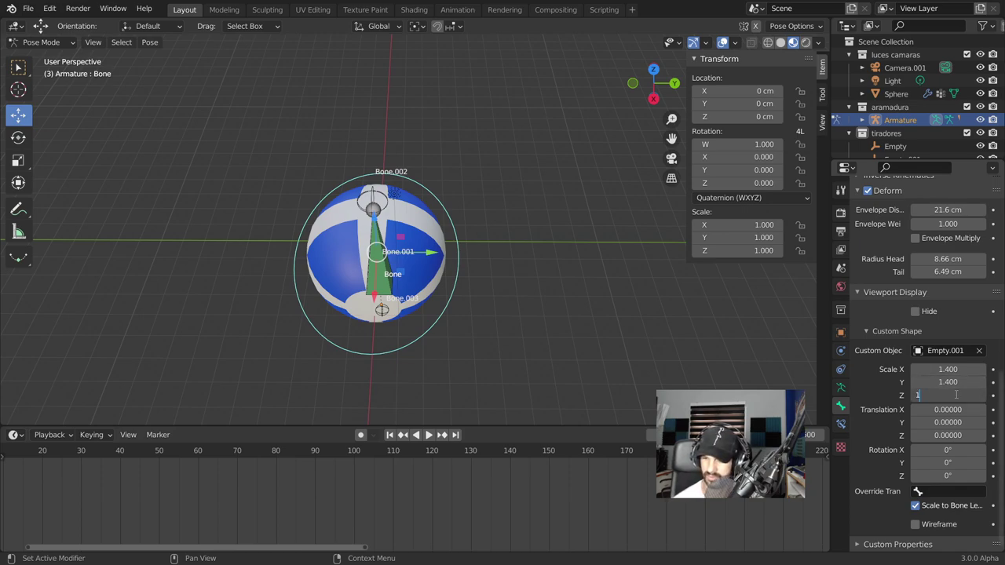
text(.4)
key(Return)
middle_drag(578, 263, 578, 195)
middle_drag(394, 149, 395, 159)
Offset Bone.002's custom shape to Y 0.75 and Z -0.02
click(397, 161)
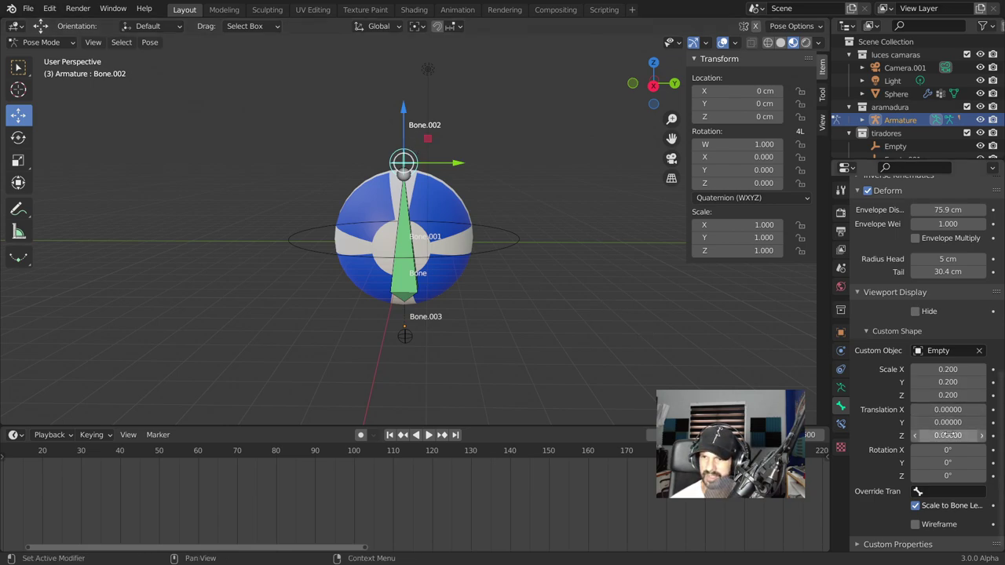
mouse_move(947, 435)
mouse_down()
mouse_move(938, 435)
mouse_move(982, 423)
mouse_up()
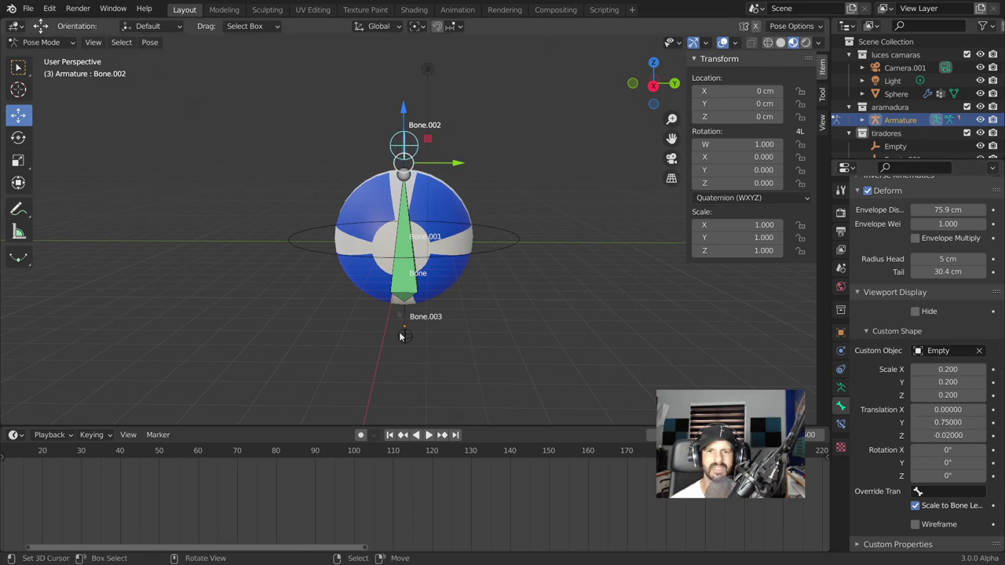
middle_drag(403, 337, 509, 259)
scroll(481, 255, up, 2)
mouse_move(495, 261)
middle_down()
mouse_move(518, 248)
mouse_move(511, 241)
middle_up()
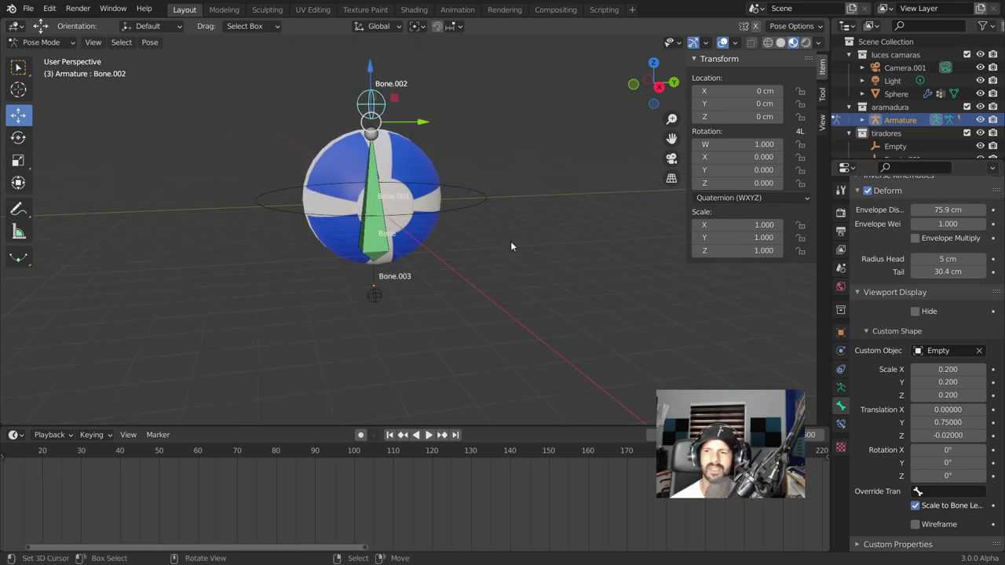
Move Bone.001 to bone layer 2 to hide it, then select Bone.003
click(382, 227)
scroll(891, 380, up, 5)
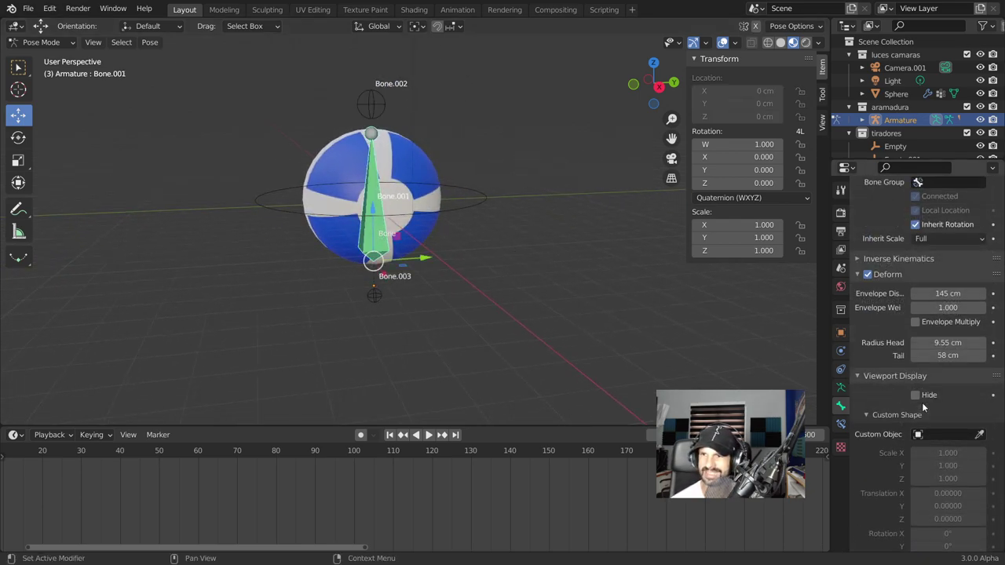
scroll(891, 380, up, 3)
scroll(891, 380, up, 2)
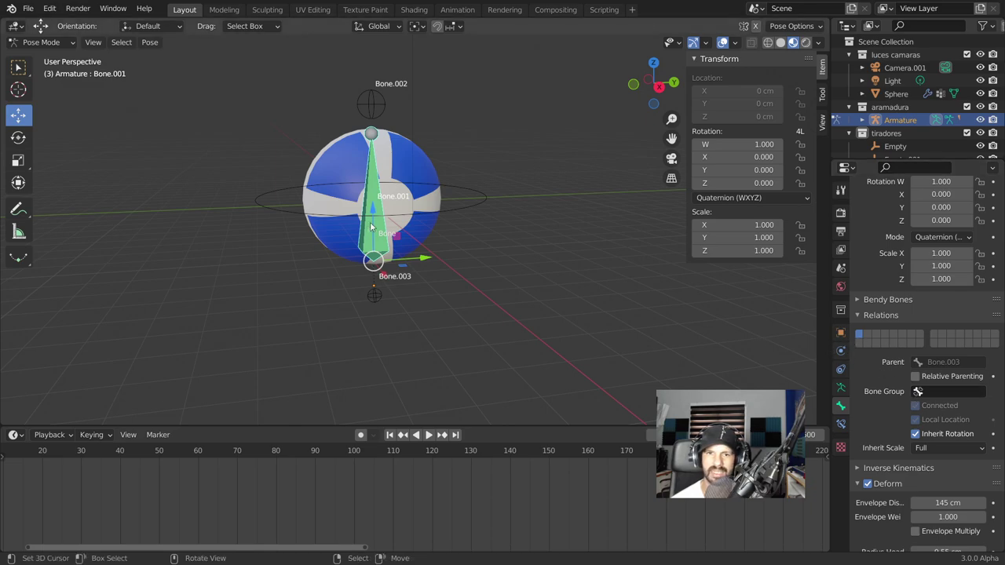
click(867, 334)
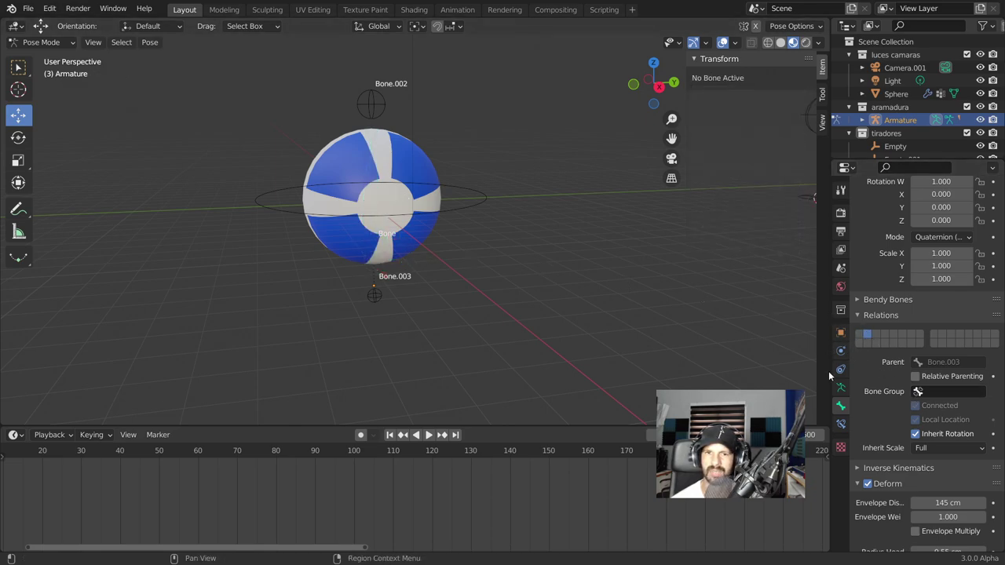
click(474, 209)
click(390, 106)
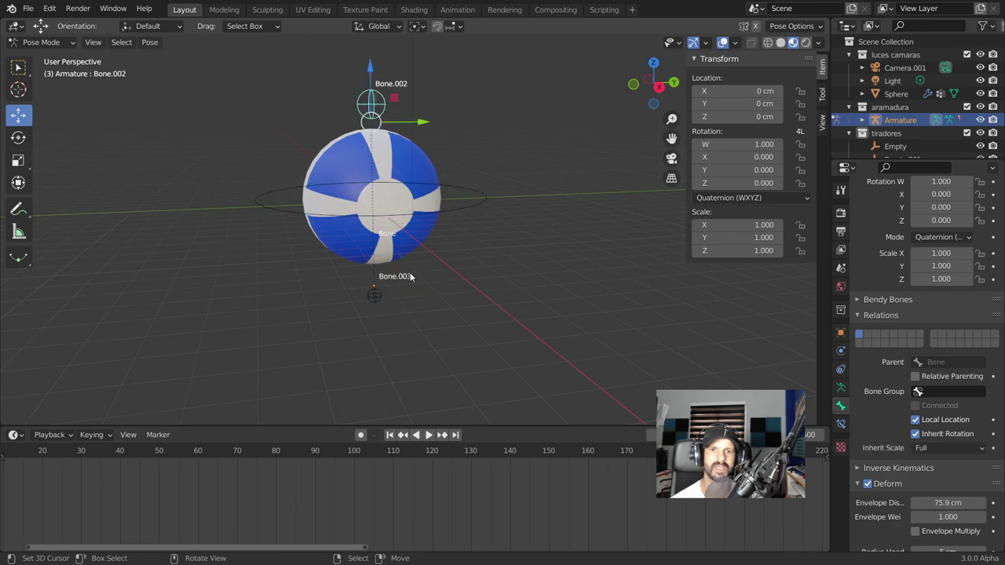
click(380, 301)
scroll(901, 396, down, 4)
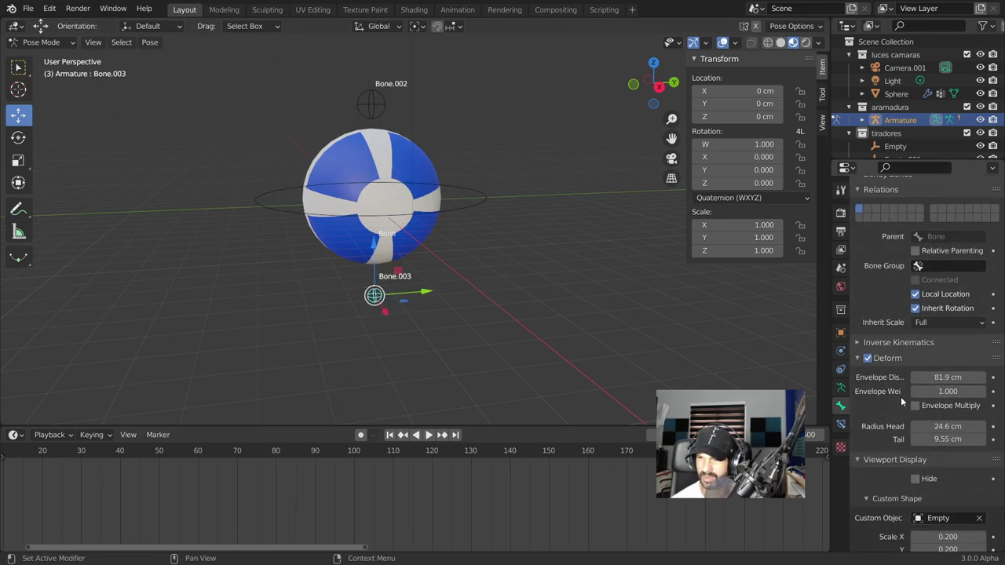
Set Bone.003's custom shape scale to 0.400 on X, Y and Z
scroll(901, 397, down, 3)
scroll(901, 397, down, 2)
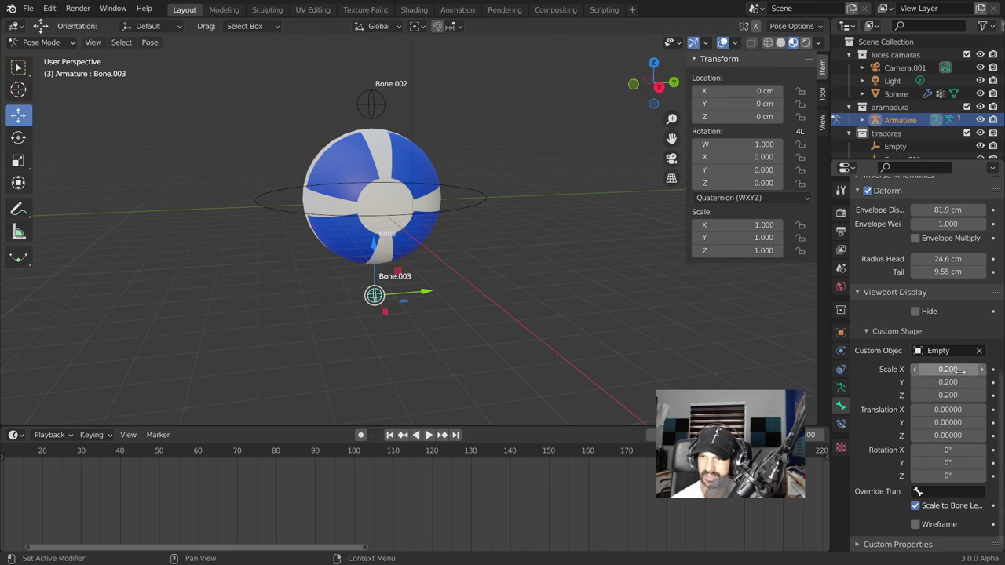
click(981, 382)
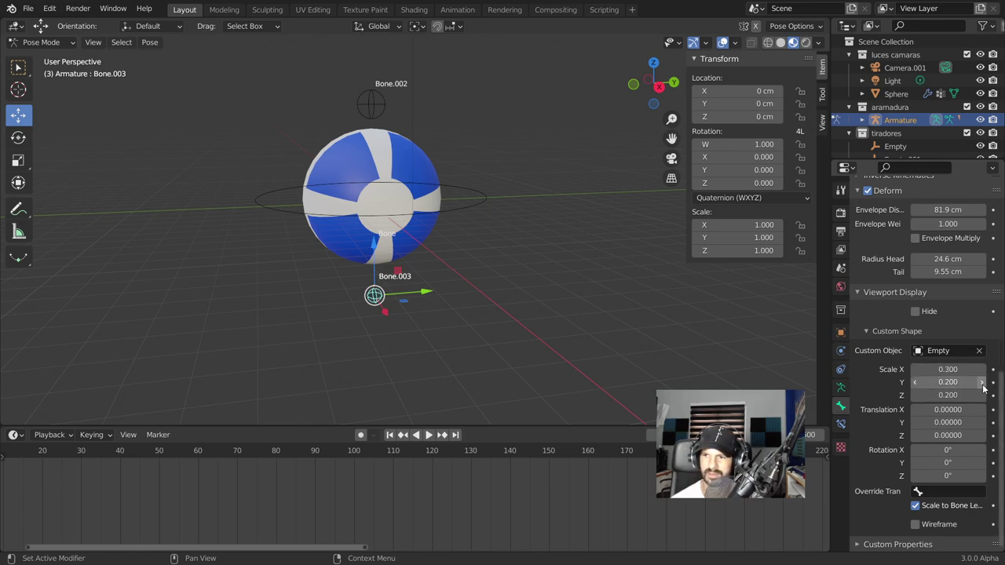
click(982, 395)
middle_drag(590, 315, 561, 248)
click(981, 369)
click(984, 382)
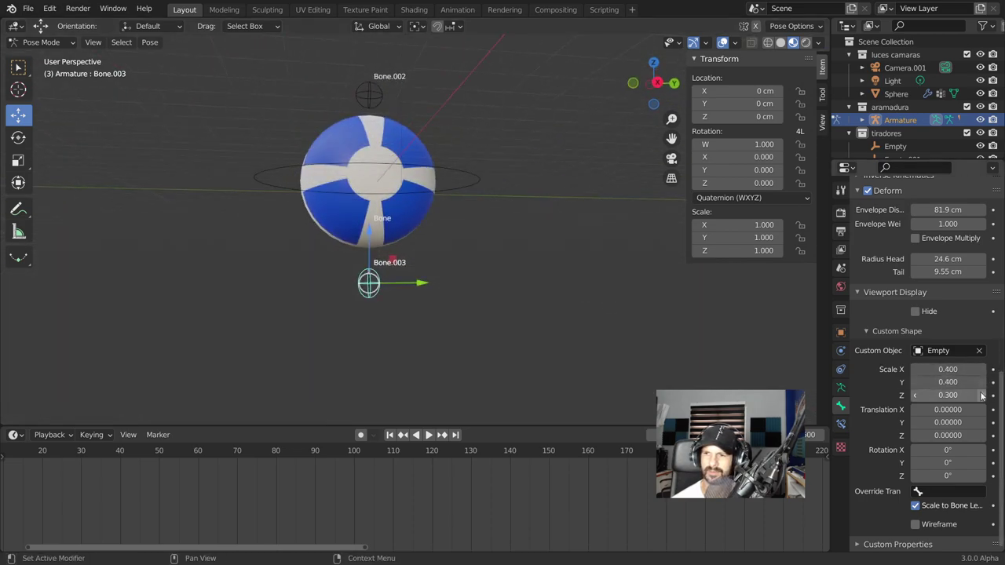
click(981, 397)
mouse_move(487, 318)
middle_down()
mouse_move(562, 368)
mouse_move(596, 360)
mouse_move(597, 294)
mouse_move(555, 293)
mouse_move(572, 335)
mouse_move(452, 271)
mouse_move(484, 131)
middle_up()
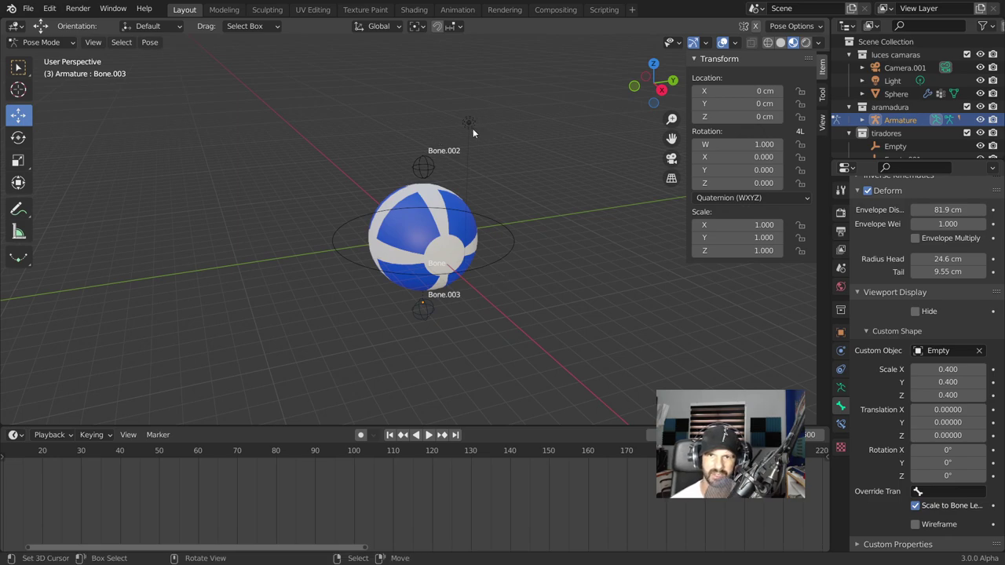
click(41, 42)
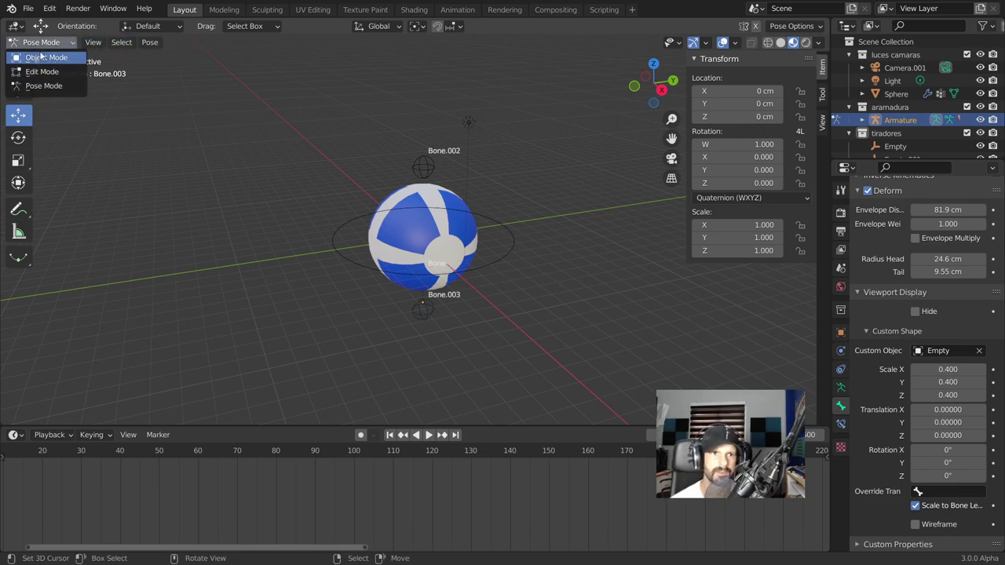
In Object Mode, delete the Light from the scene
click(35, 56)
click(468, 123)
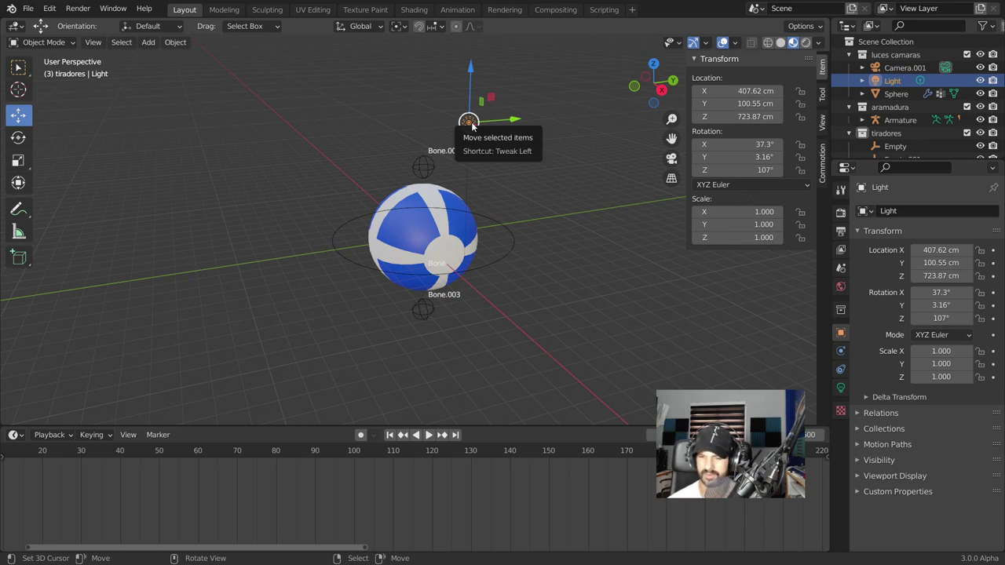
key(Delete)
scroll(607, 218, down, 3)
middle_drag(608, 217, 541, 219)
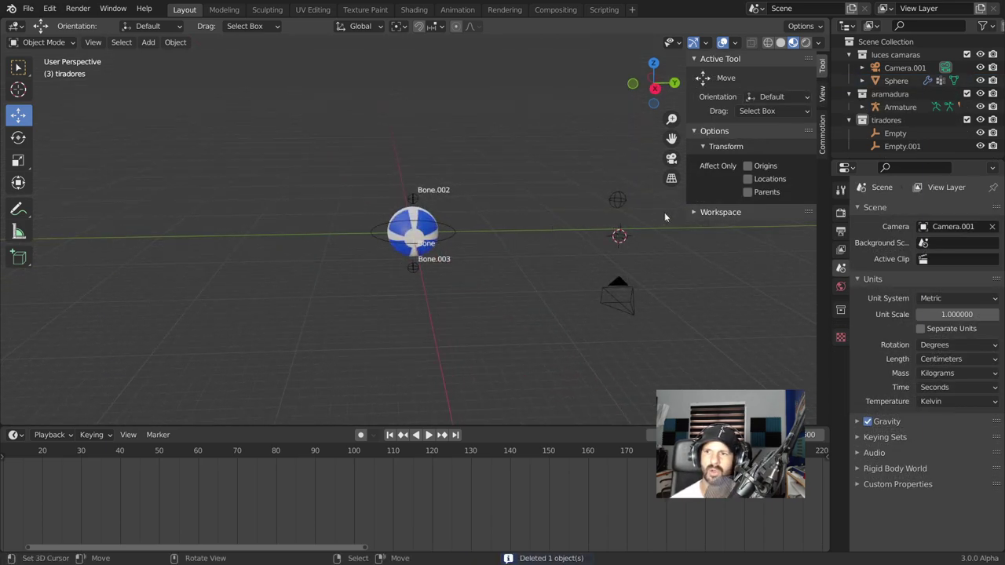
mouse_move(633, 239)
middle_down()
mouse_move(642, 283)
mouse_move(589, 181)
middle_up()
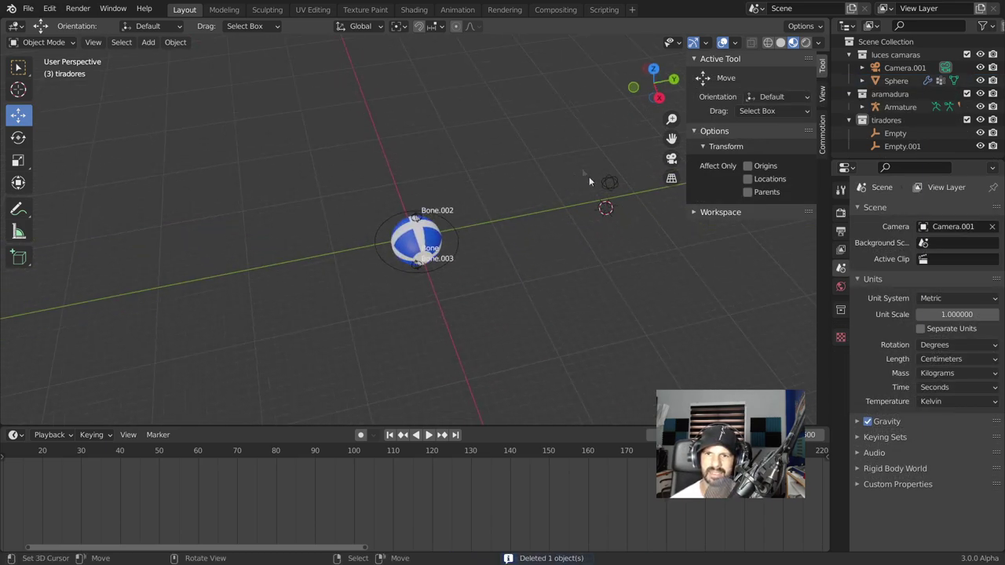
Exclude the tiradores collection of empties and select the Armature
click(992, 120)
click(966, 120)
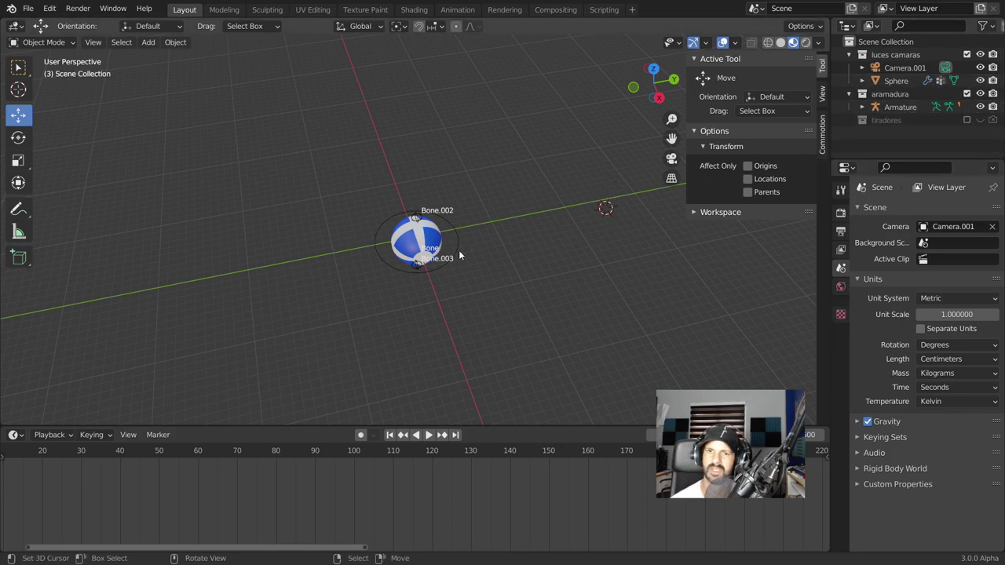
scroll(456, 260, up, 3)
mouse_move(455, 260)
middle_down()
mouse_move(499, 262)
mouse_move(500, 230)
mouse_move(585, 215)
middle_up()
click(515, 224)
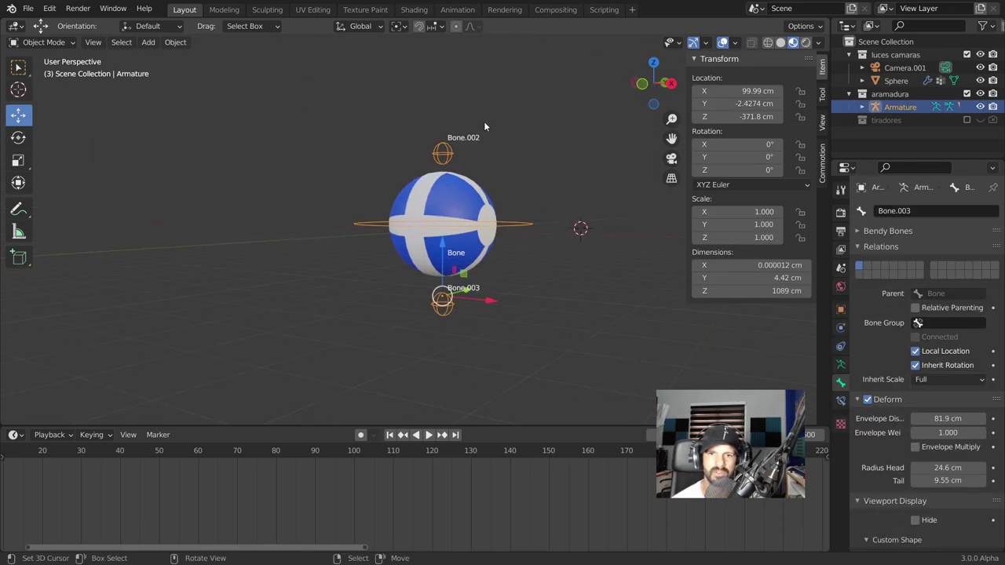
click(47, 42)
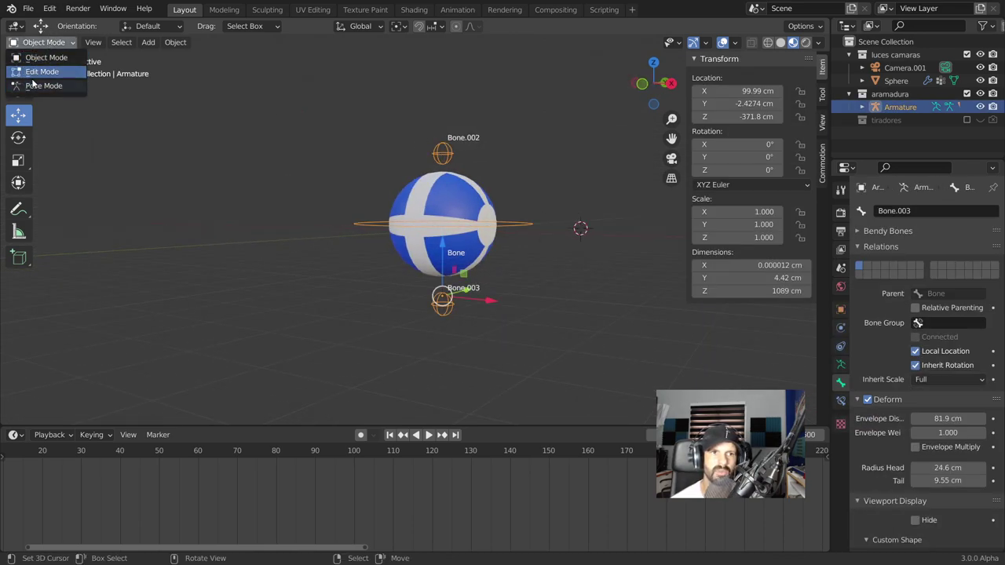
In Pose Mode, test-move Bone.002 and Bone.003, resetting each location with Alt+G
click(43, 87)
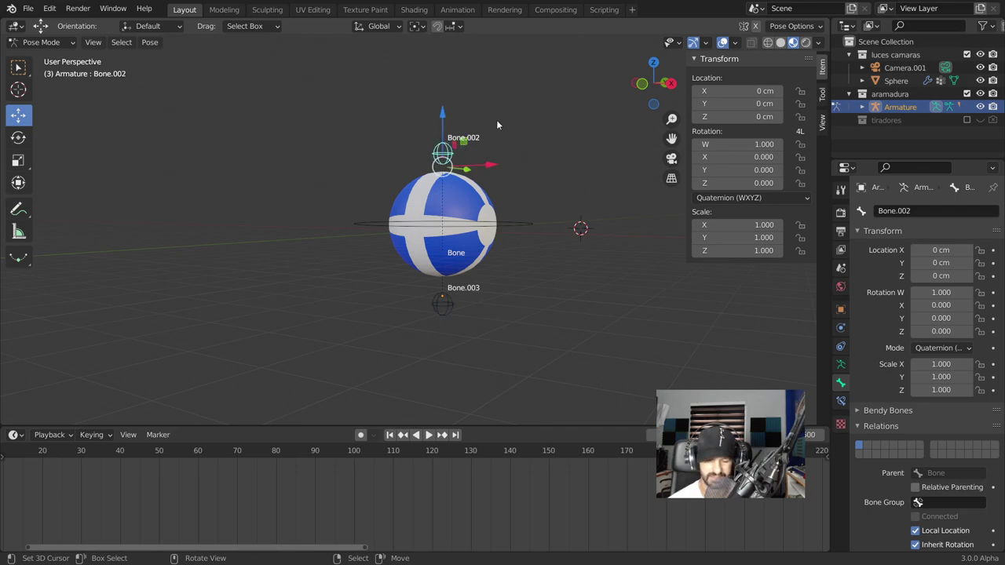
key(g)
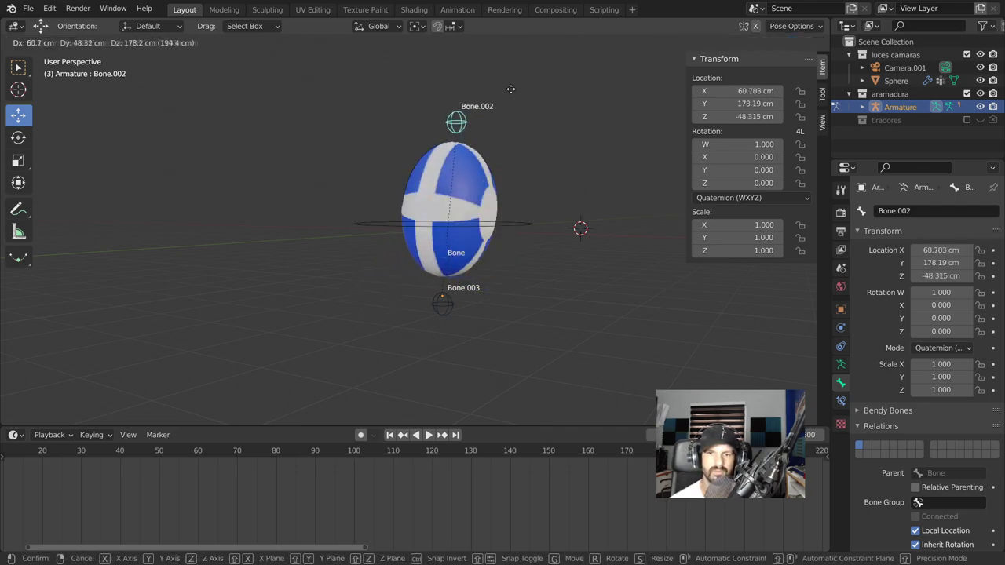
click(501, 107)
key(alt+g)
click(443, 307)
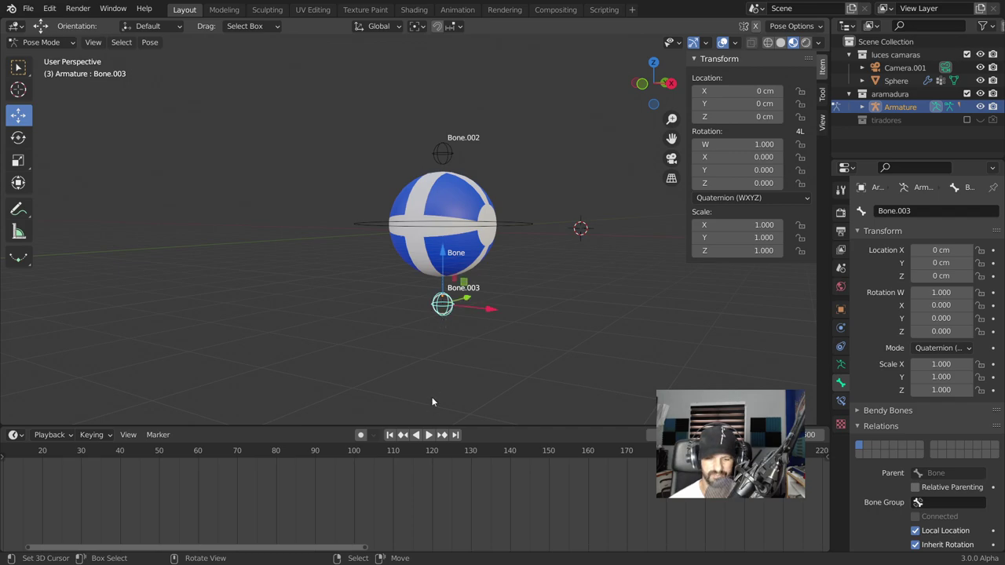
key(g)
click(442, 353)
key(alt+g)
Move the main Bone to carry the ball, test a rotation, clear it, then select Bone.002
click(518, 228)
key(g)
click(486, 250)
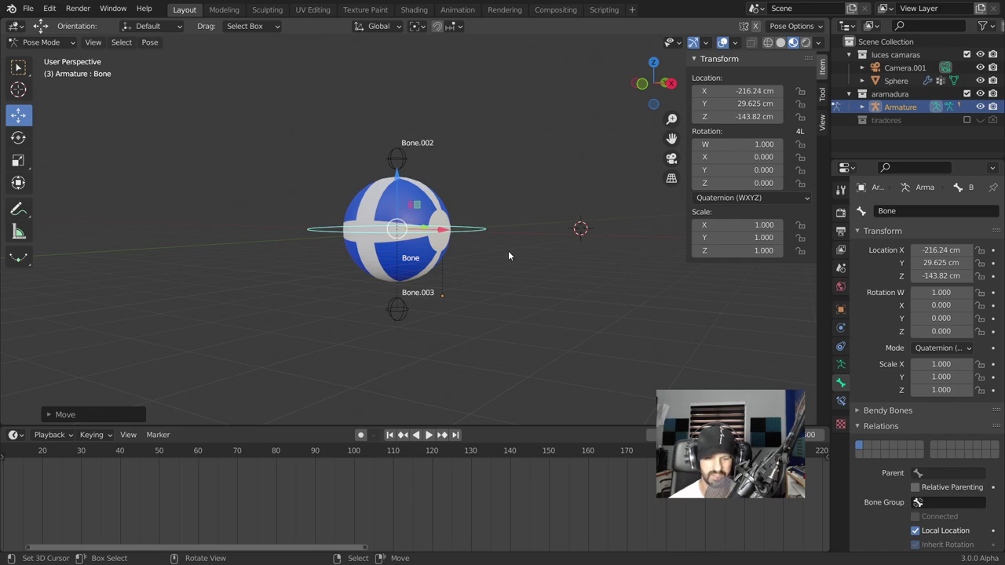
key(r)
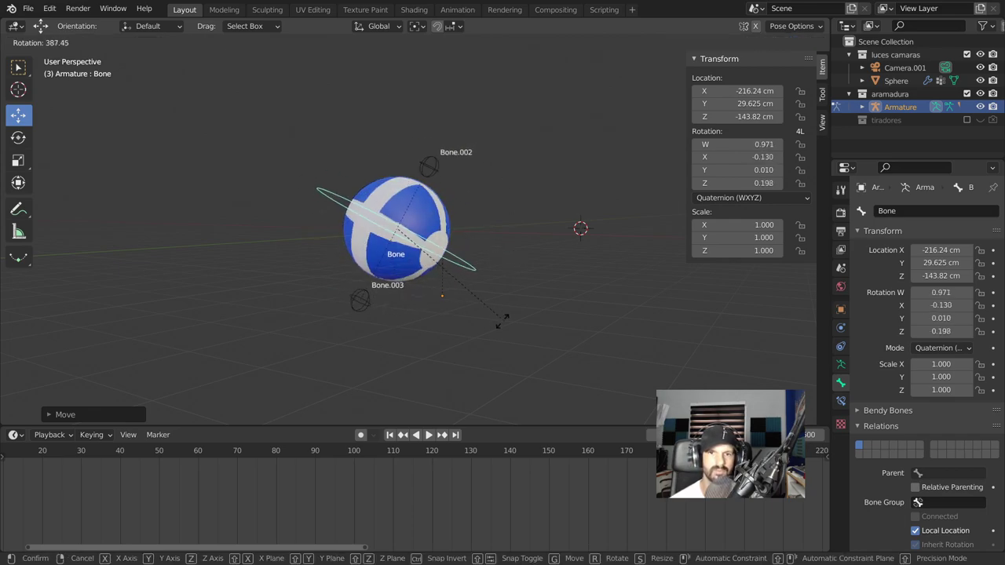
click(498, 318)
key(alt+r)
middle_drag(404, 323, 360, 323)
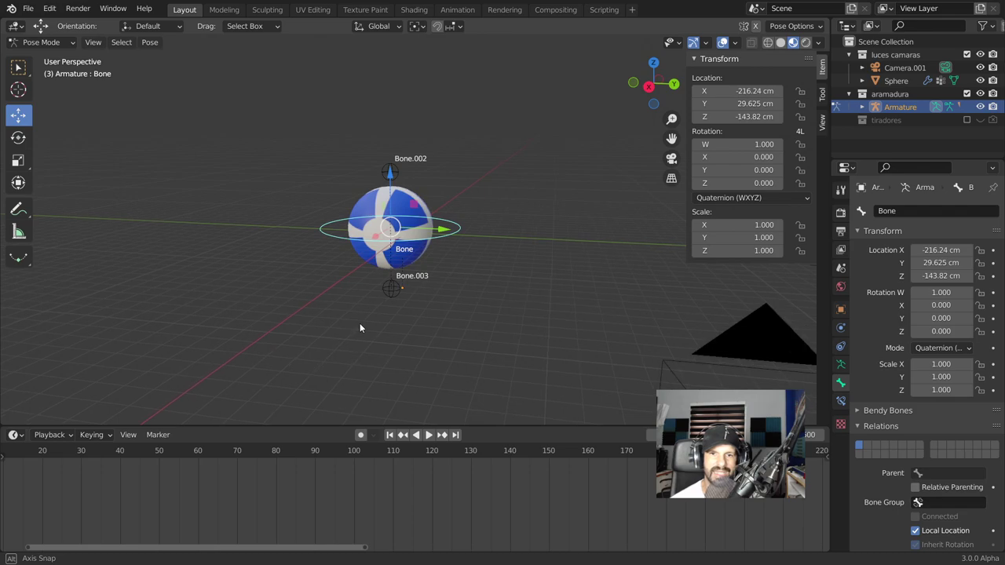
scroll(335, 325, up, 2)
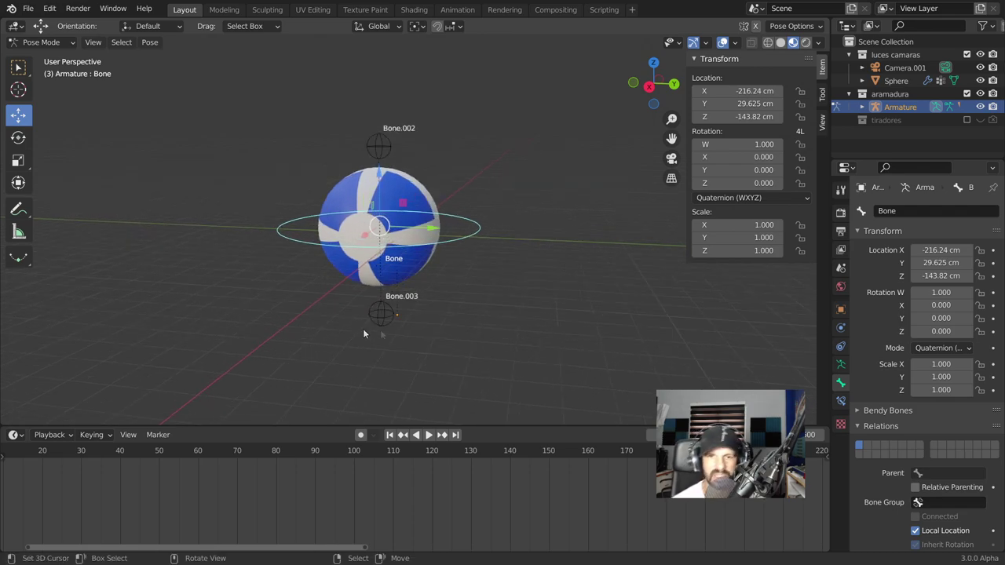
middle_drag(363, 329, 474, 295)
click(463, 144)
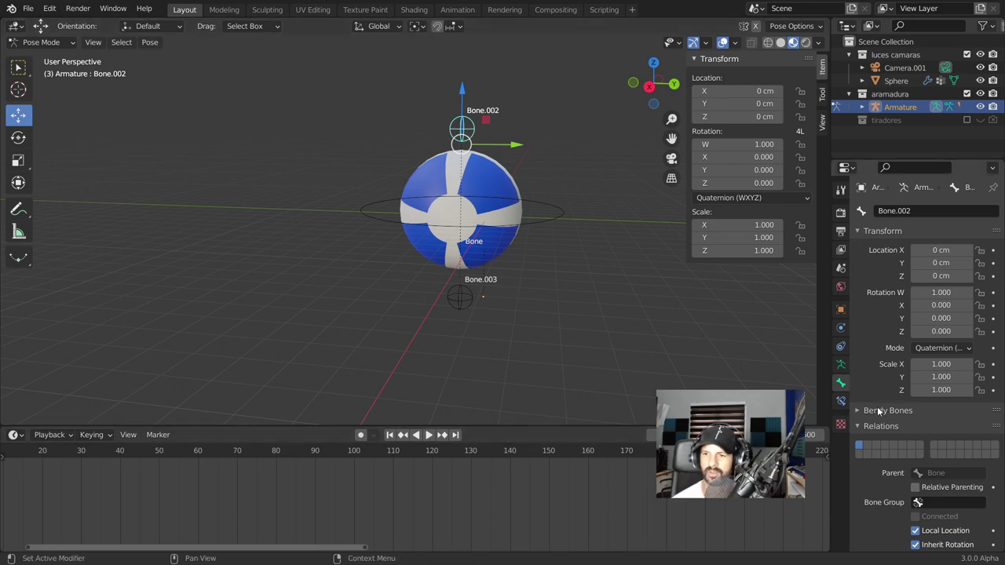
Add a new bone group in the Armature data tab and start typing its name
click(841, 365)
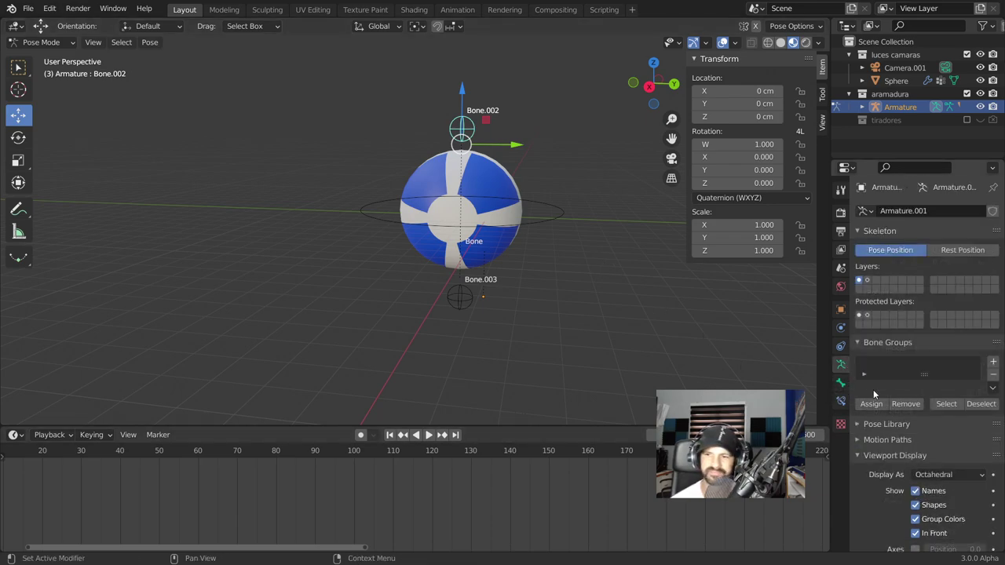
scroll(873, 389, down, 1)
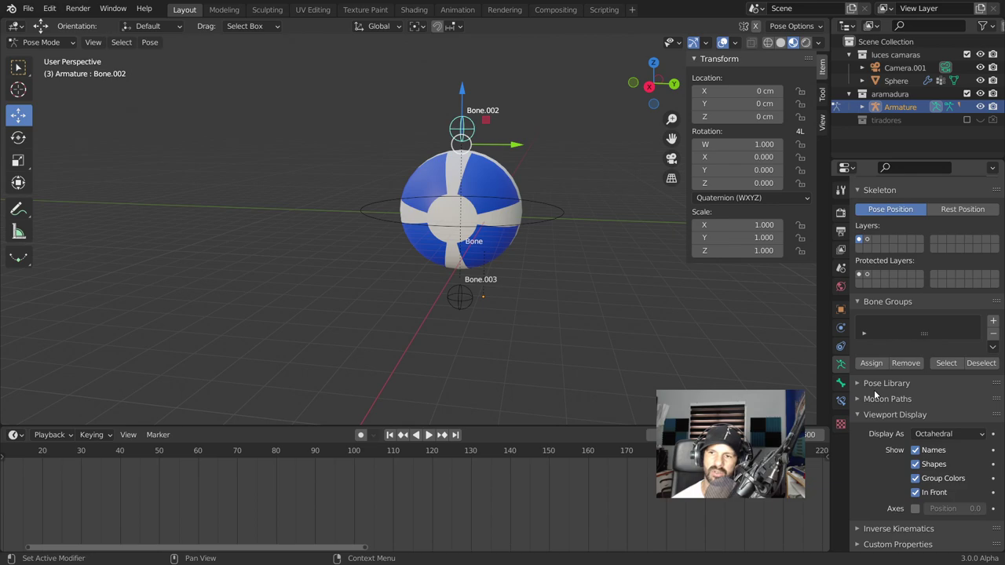
click(994, 324)
double_click(886, 325)
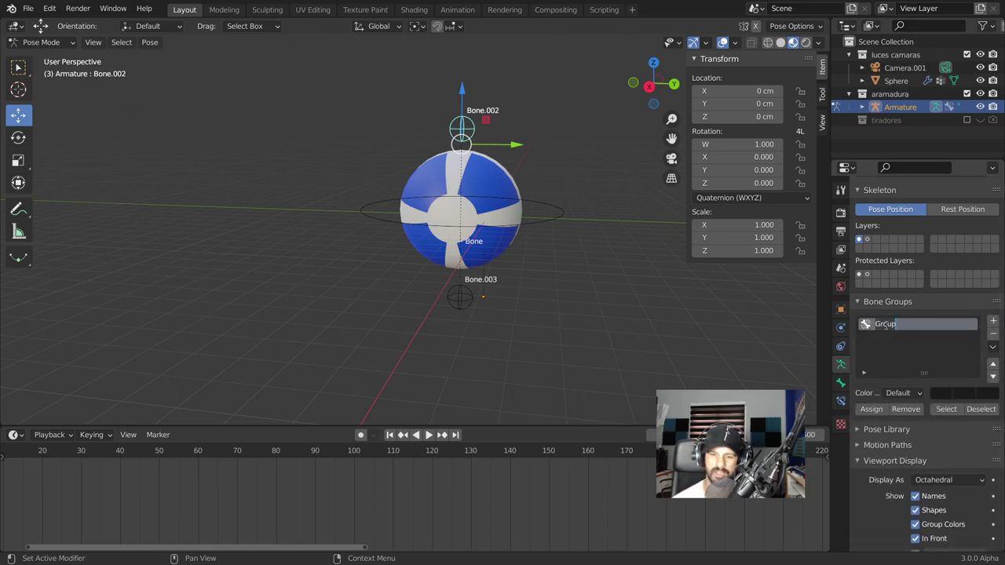
text(S)
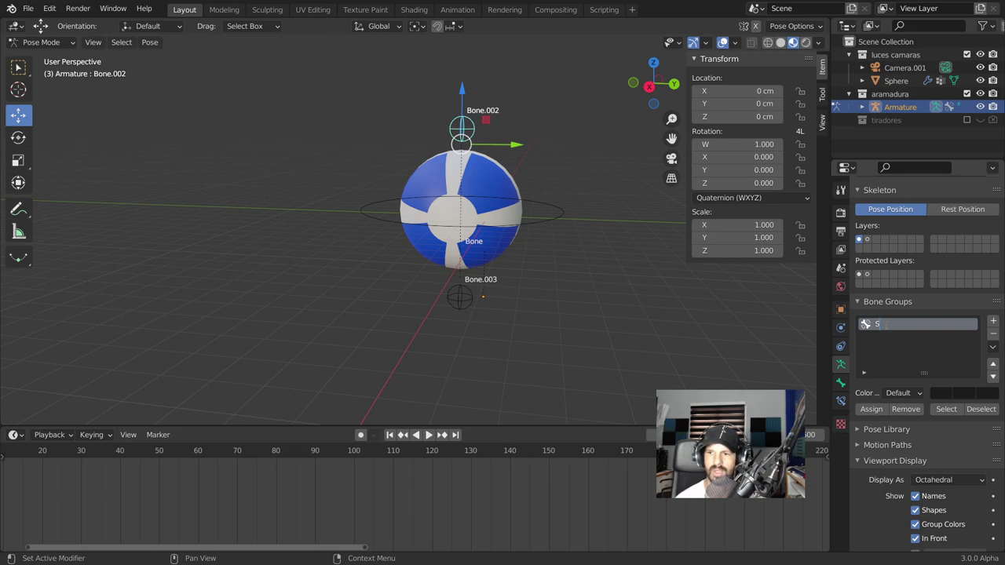
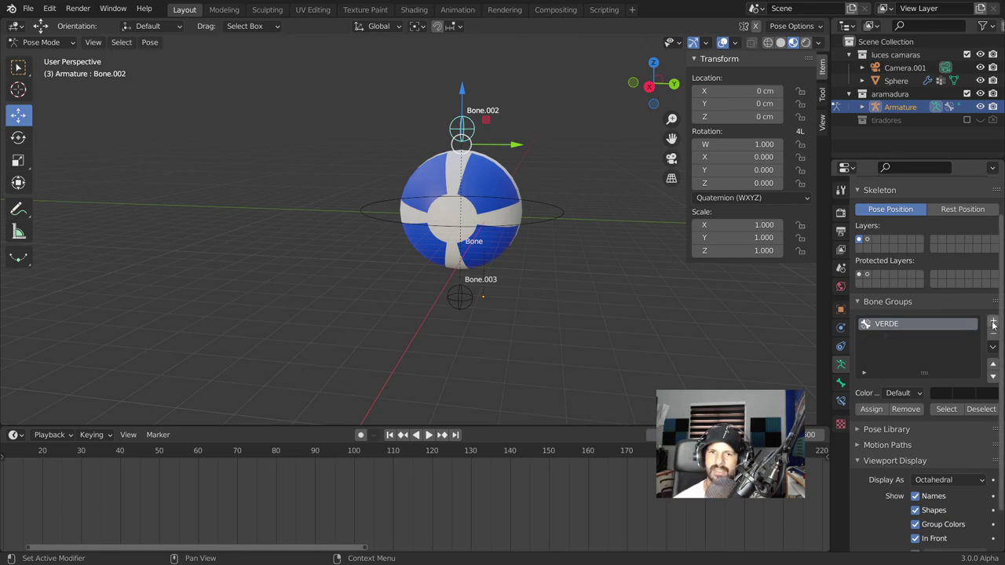
Add a second bone group named TRANSFORM and rename the VERDE group to TIRADORES
click(993, 322)
double_click(881, 338)
text(RANSFORM)
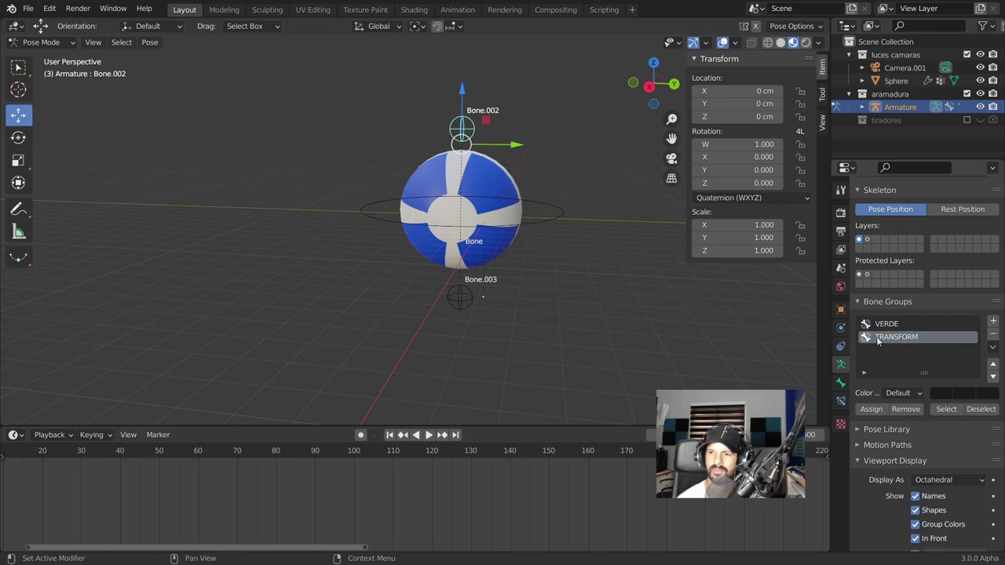
double_click(886, 325)
text(TIRADORES)
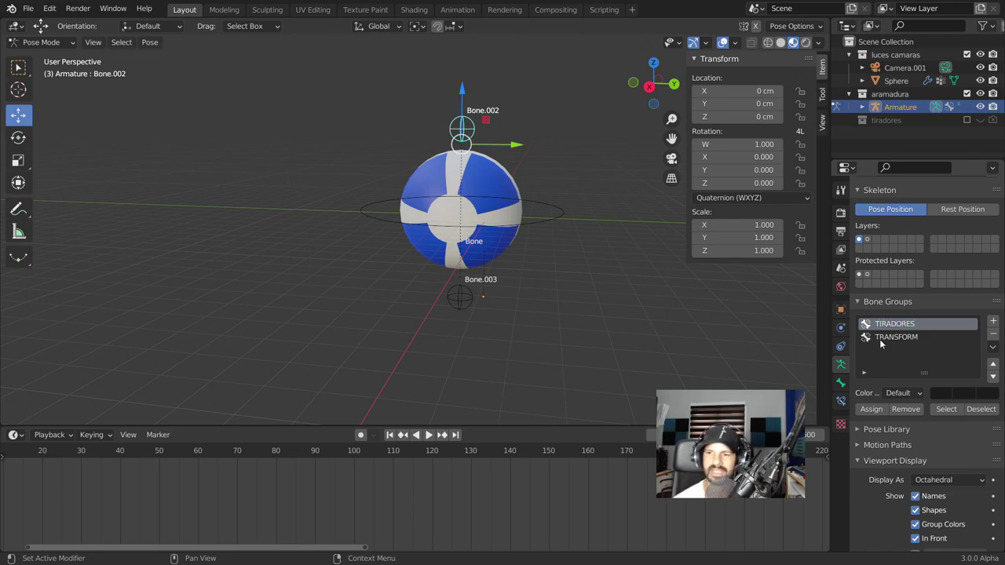
Give TIRADORES the yellow 09 Theme Color Set and TRANSFORM the green 03 Theme Color Set
click(896, 394)
click(746, 253)
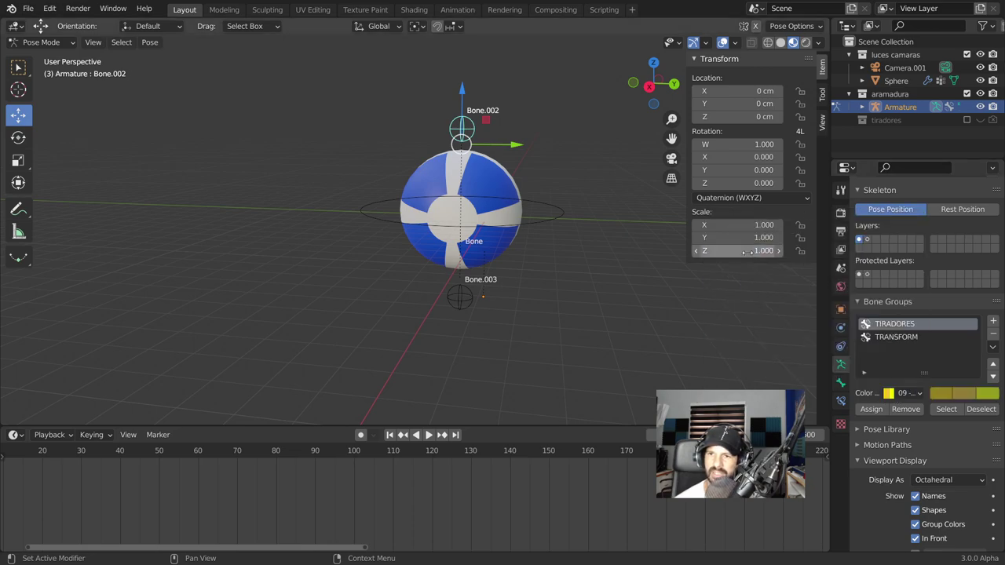
click(888, 336)
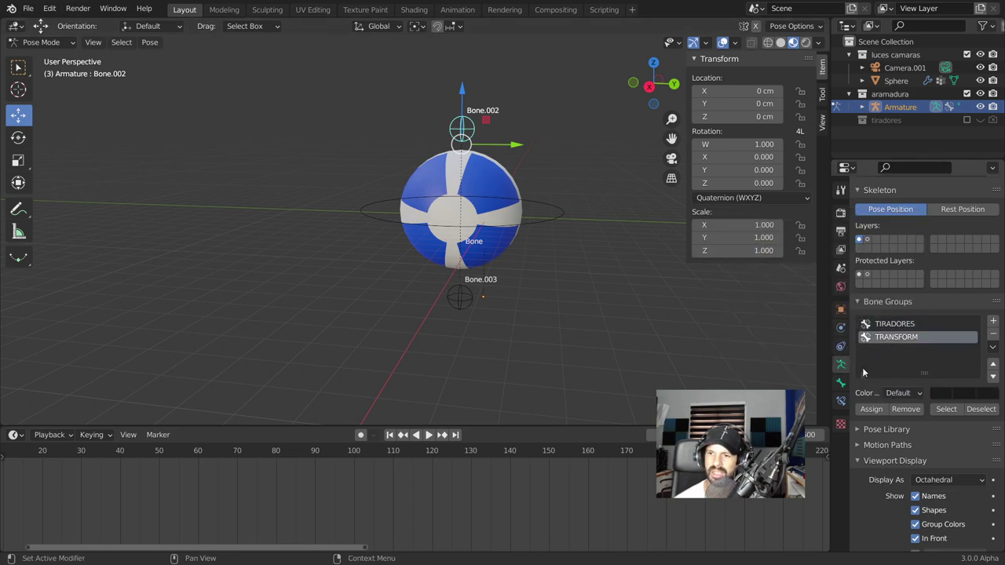
click(900, 393)
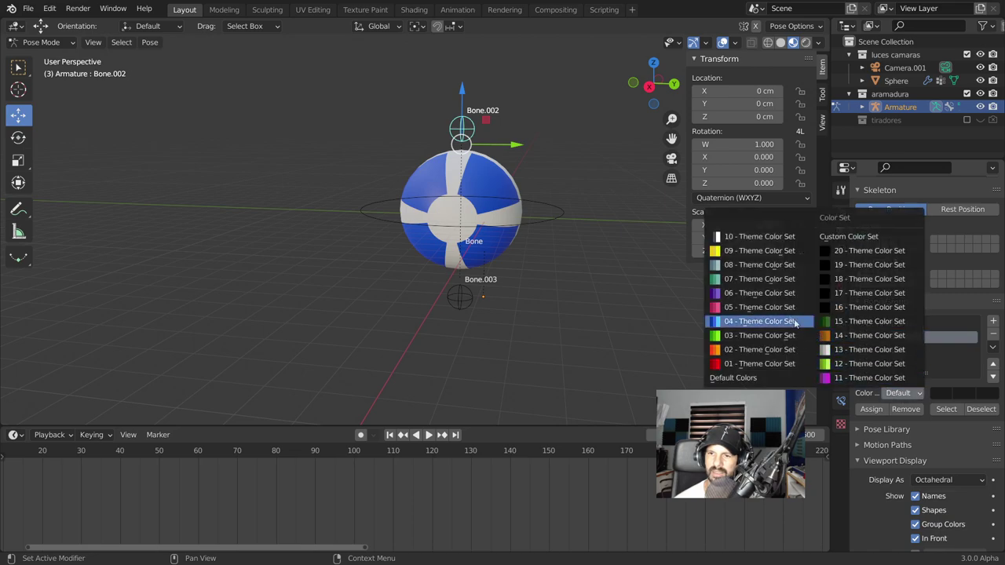
click(735, 335)
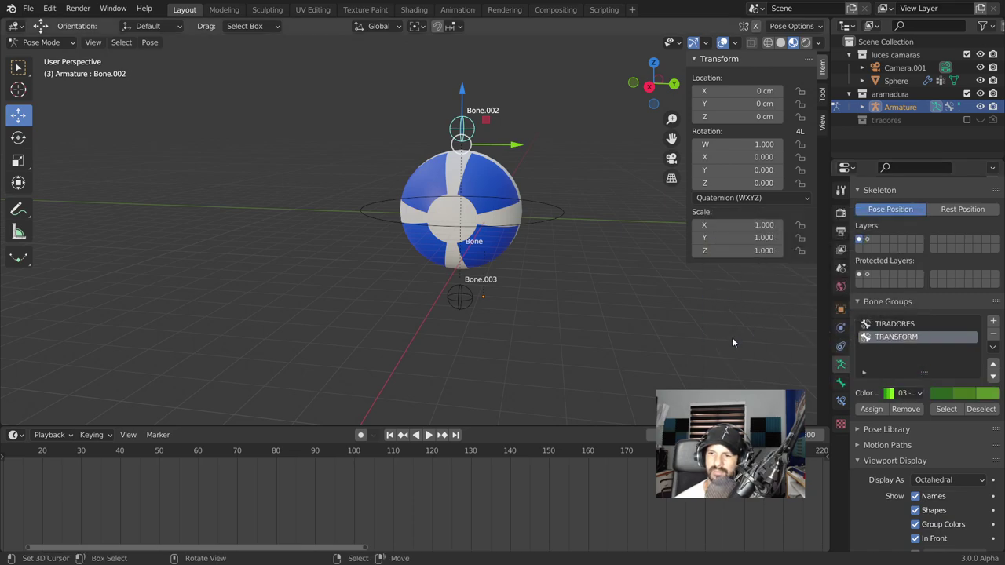
click(894, 324)
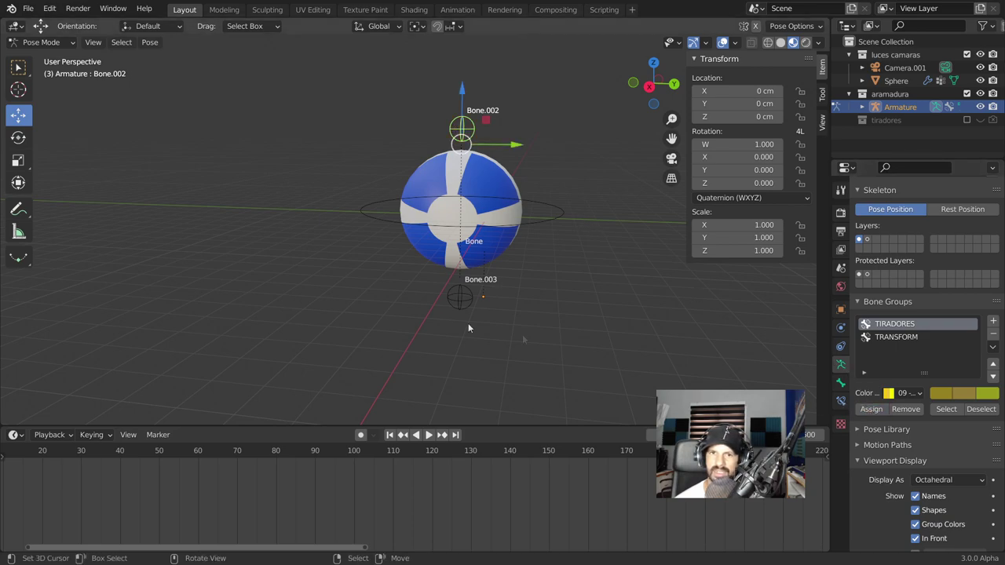
Assign Bone.003 to TIRADORES and the central ring Bone to TRANSFORM, then check the colours
click(453, 302)
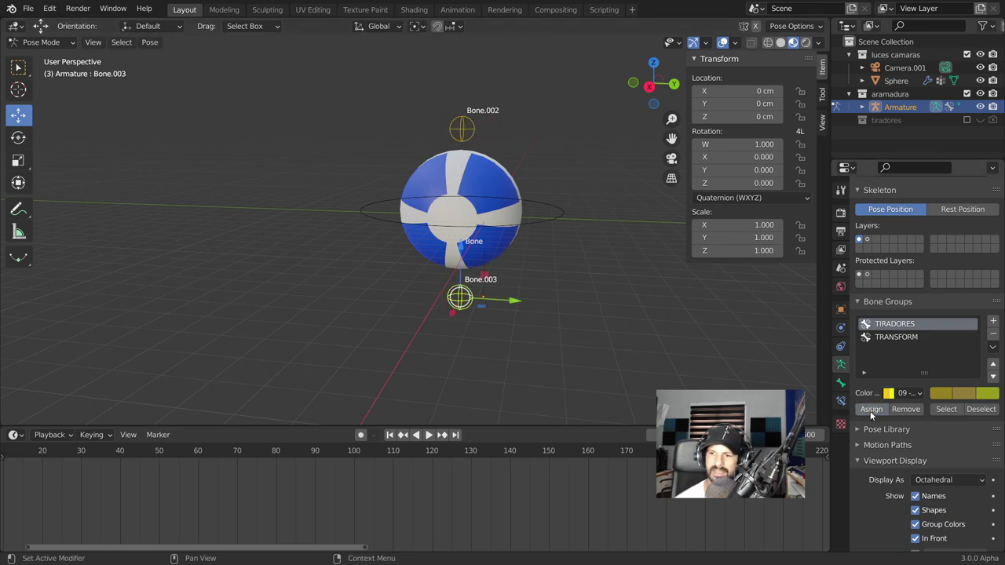
click(896, 337)
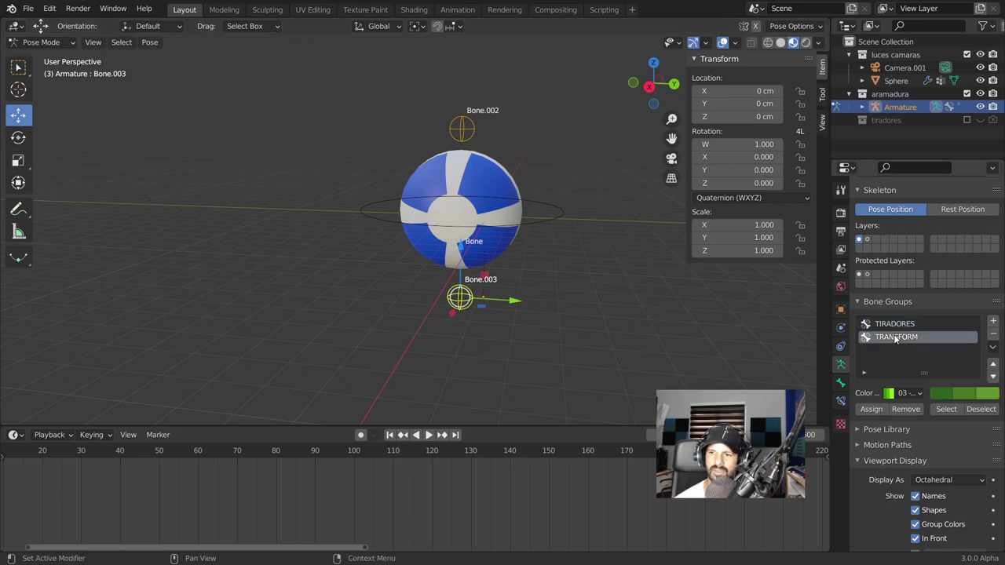
click(541, 221)
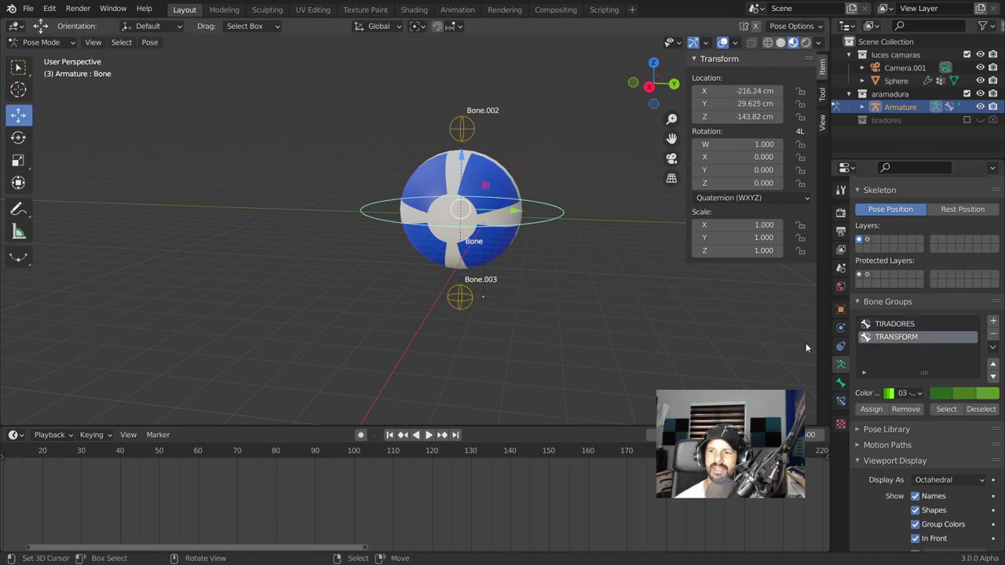
scroll(590, 298, down, 2)
mouse_move(628, 285)
middle_down()
mouse_move(556, 310)
mouse_move(505, 240)
middle_up()
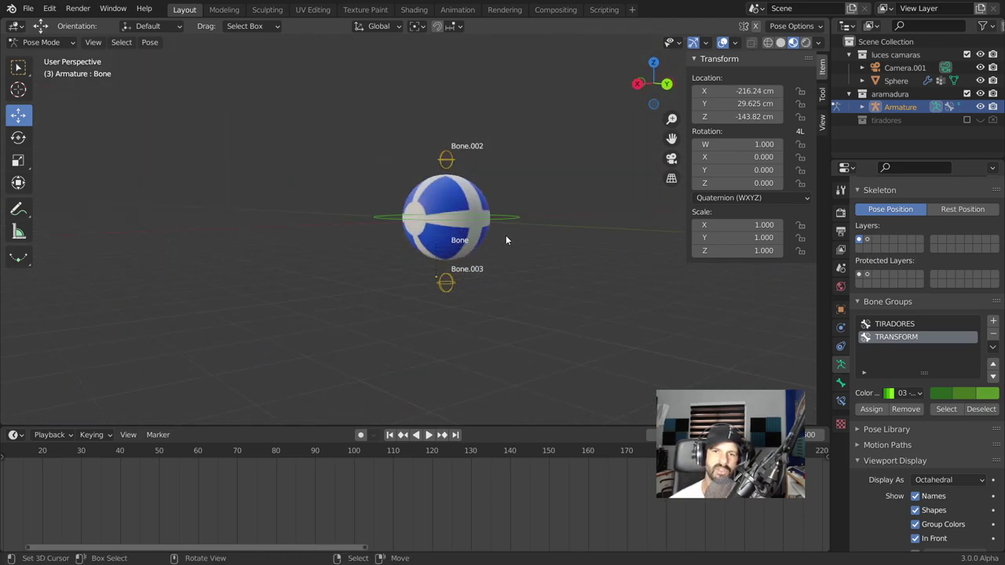